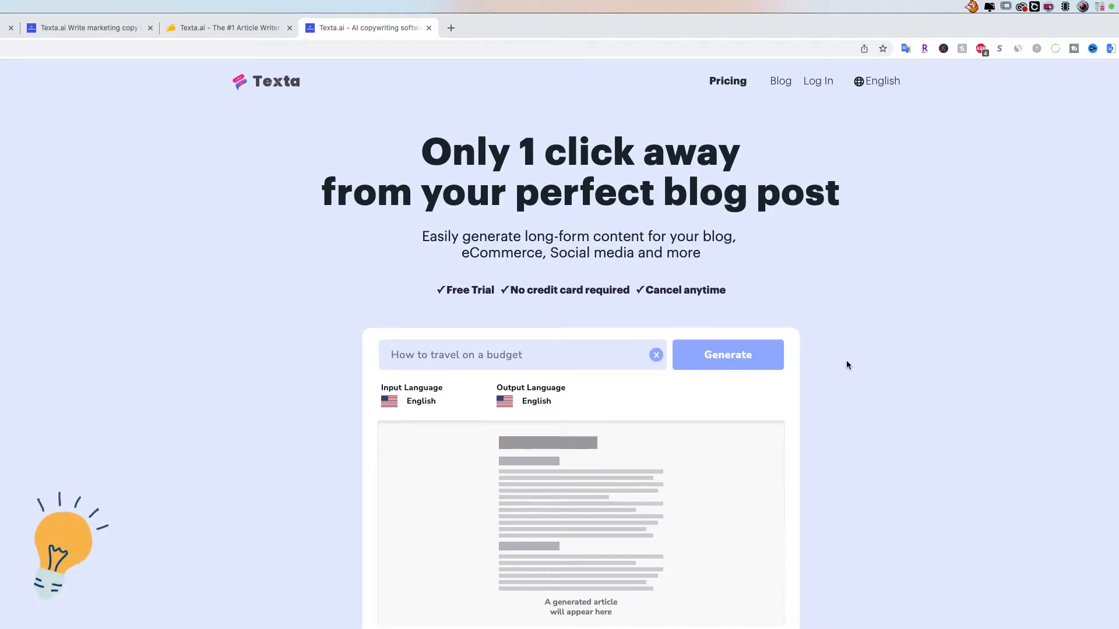
# - Look over the Texta.ai landing page and the Jasper template gallery
pyautogui.scroll(-3, 878, 387)
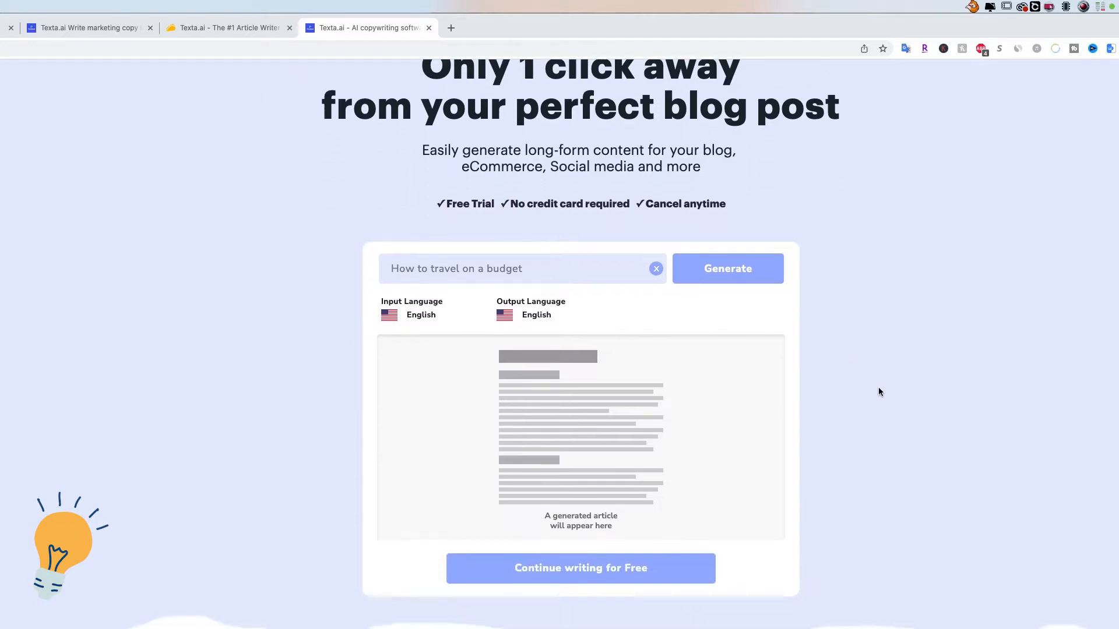
pyautogui.scroll(3, 878, 392)
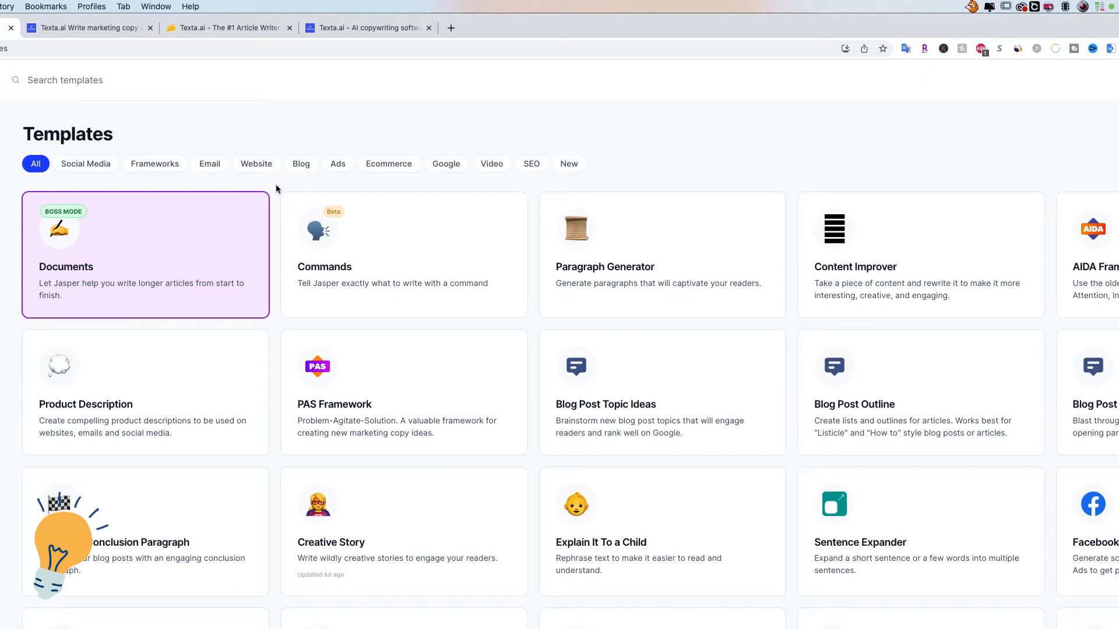
pyautogui.scroll(-3, 276, 188)
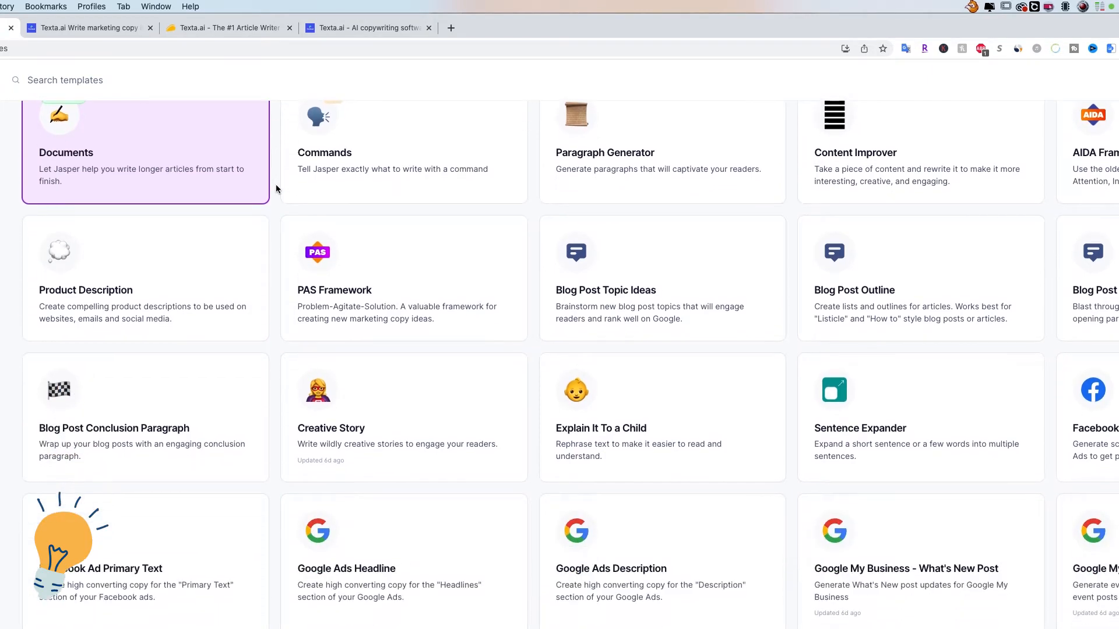
pyautogui.scroll(3, 275, 188)
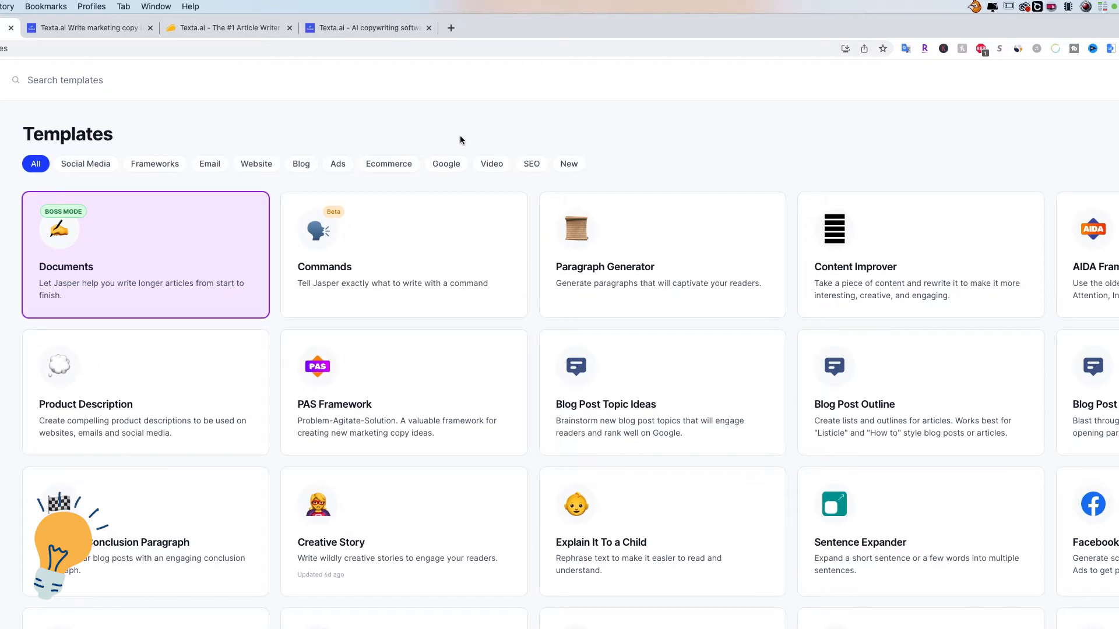
# - Return to the Texta.ai homepage and open its AppSumo lifetime deal to examine the one-time purchase price
pyautogui.click(362, 29)
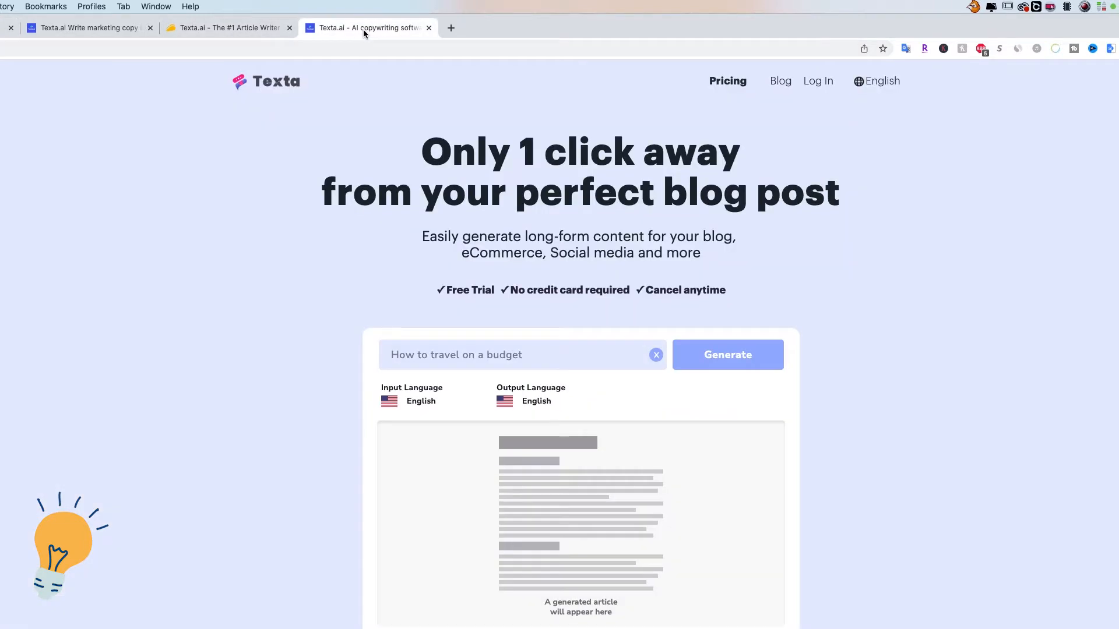
pyautogui.click(237, 32)
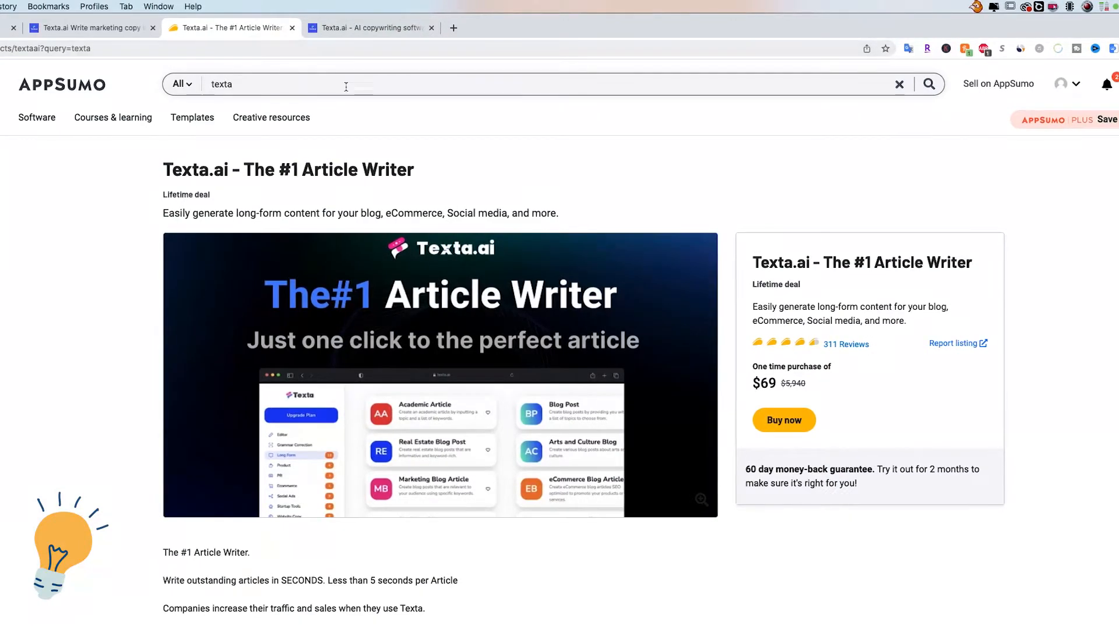
pyautogui.scroll(-2, 502, 170)
pyautogui.scroll(2, 503, 168)
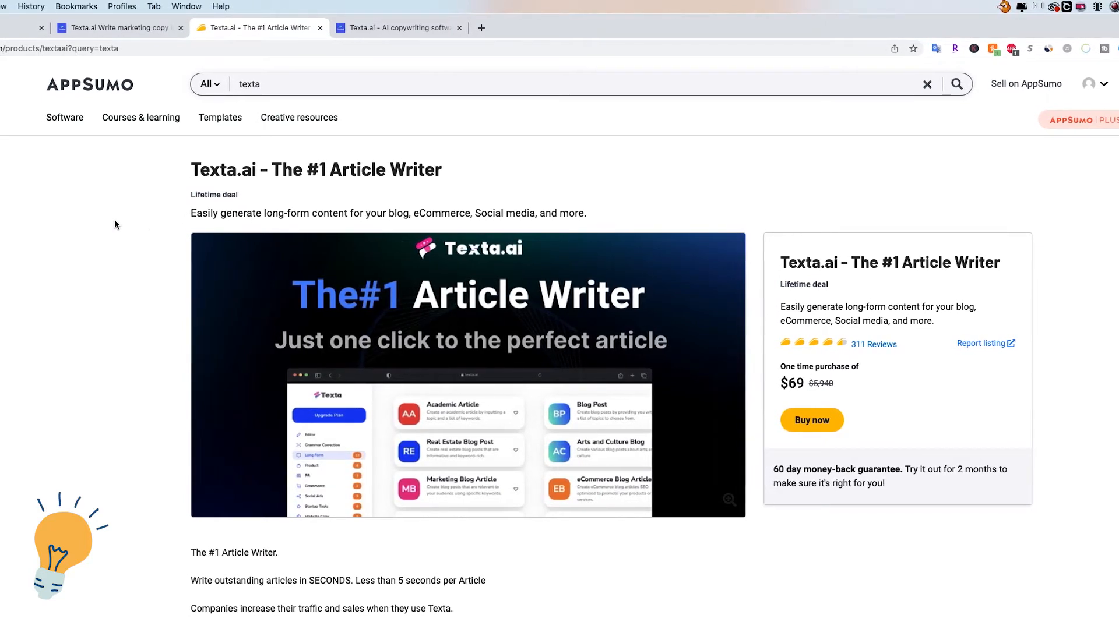
pyautogui.scroll(-2, 115, 219)
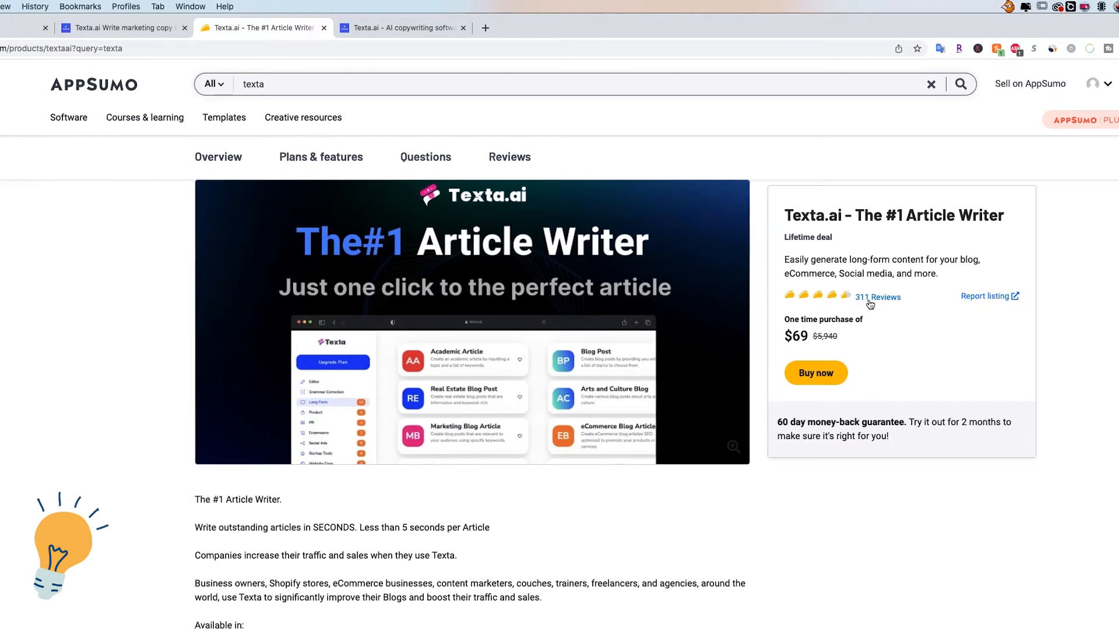
pyautogui.doubleClick(806, 336)
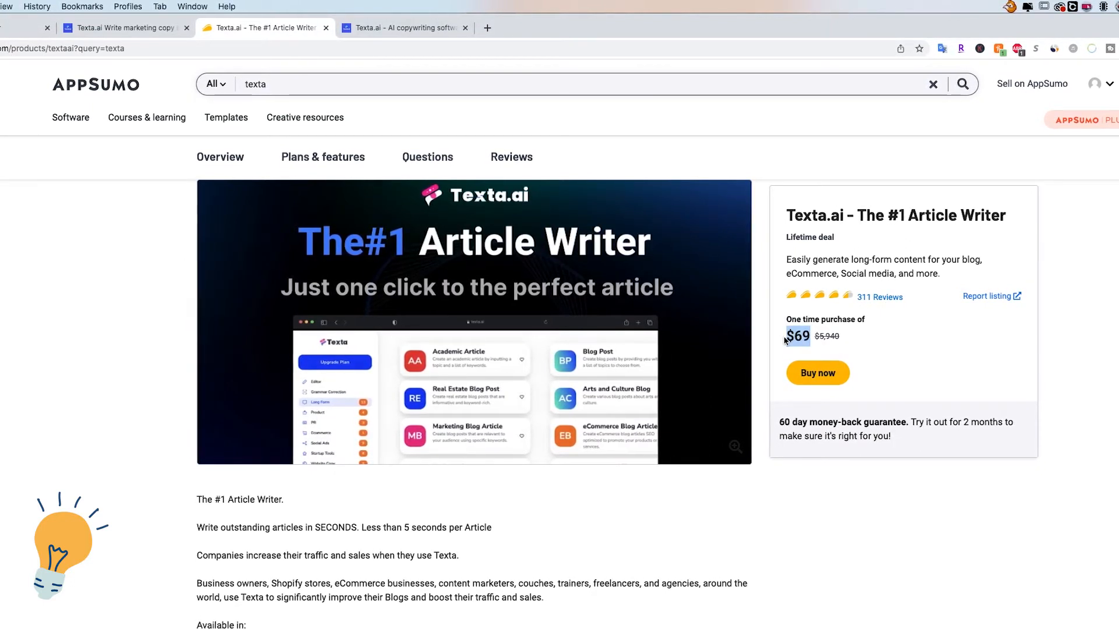
pyautogui.click(858, 337)
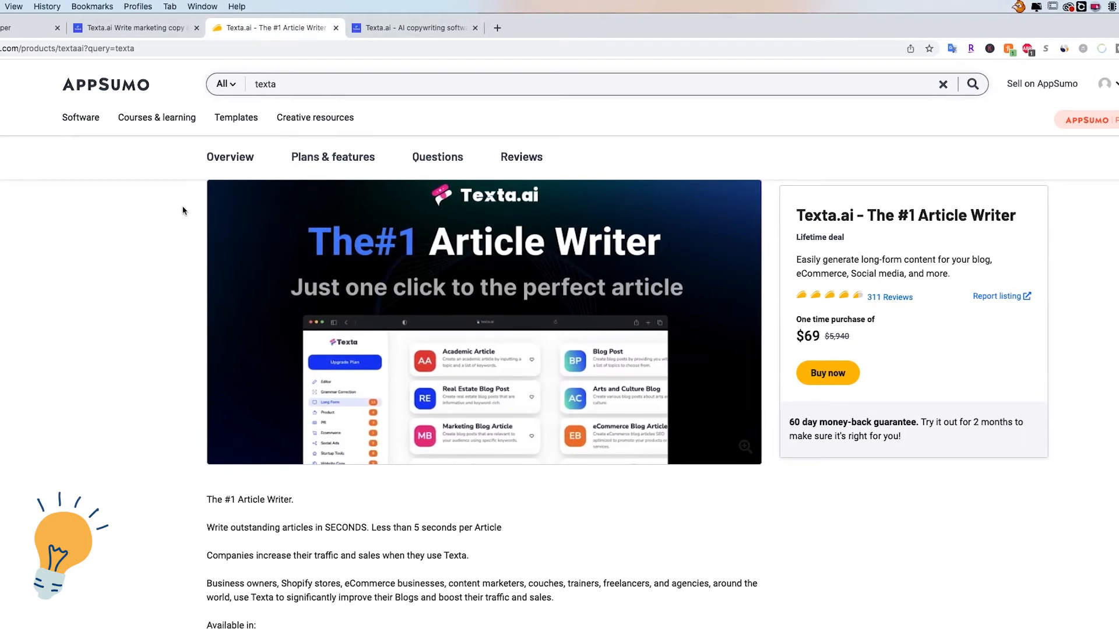
# - Revisit the Jasper templates for comparison and skim the AppSumo listing's description, overview and plan details
pyautogui.click(20, 36)
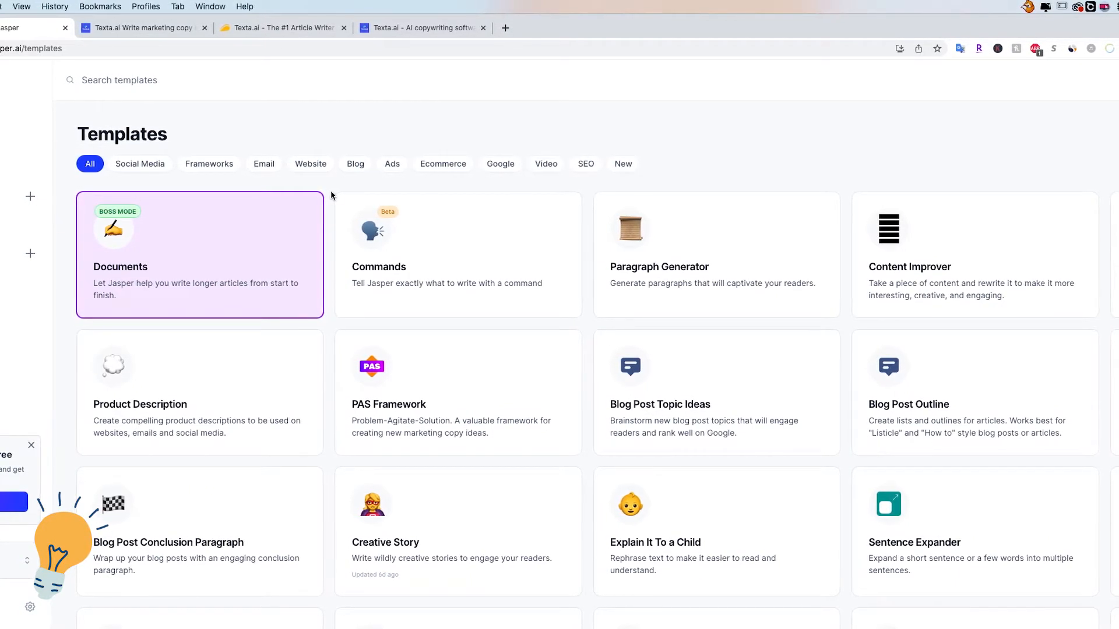
pyautogui.click(344, 34)
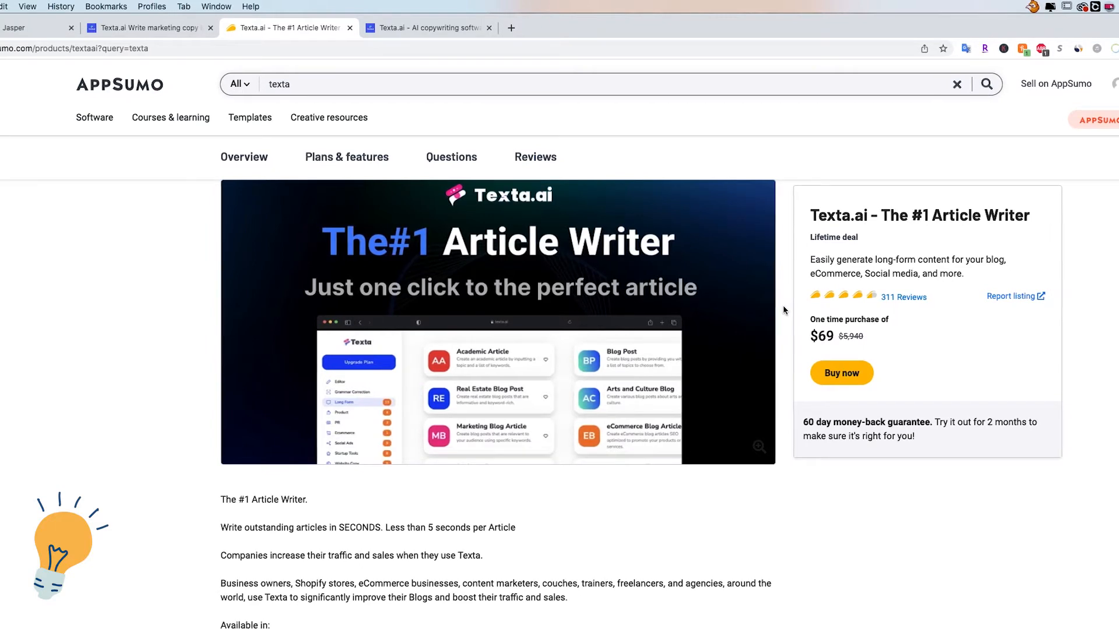
pyautogui.scroll(-3, 787, 310)
pyautogui.scroll(-6, 784, 310)
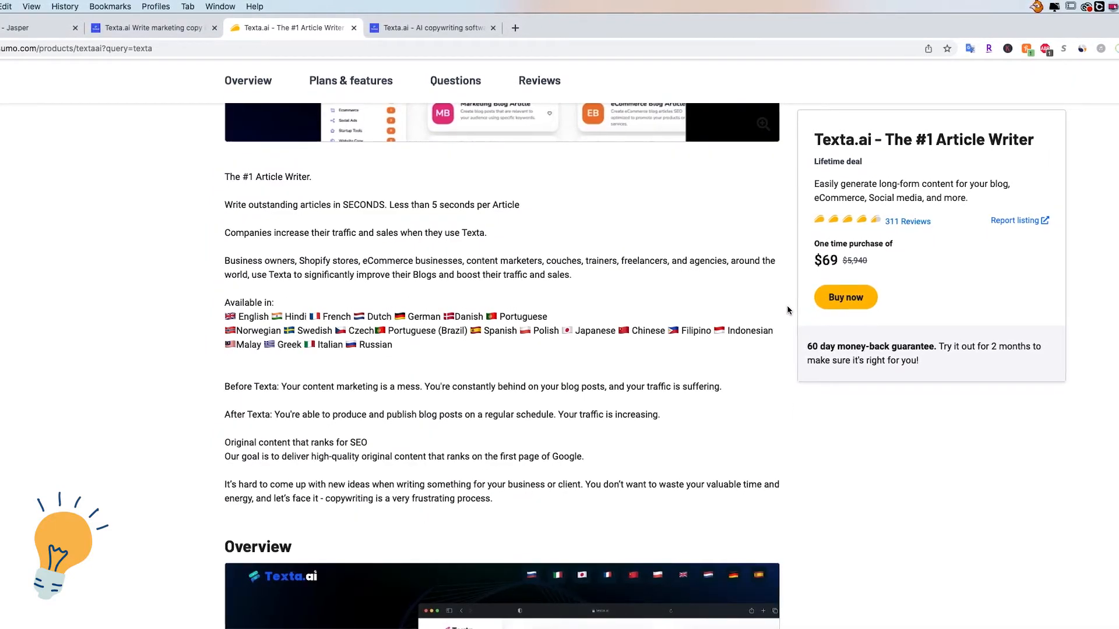
pyautogui.scroll(-8, 723, 270)
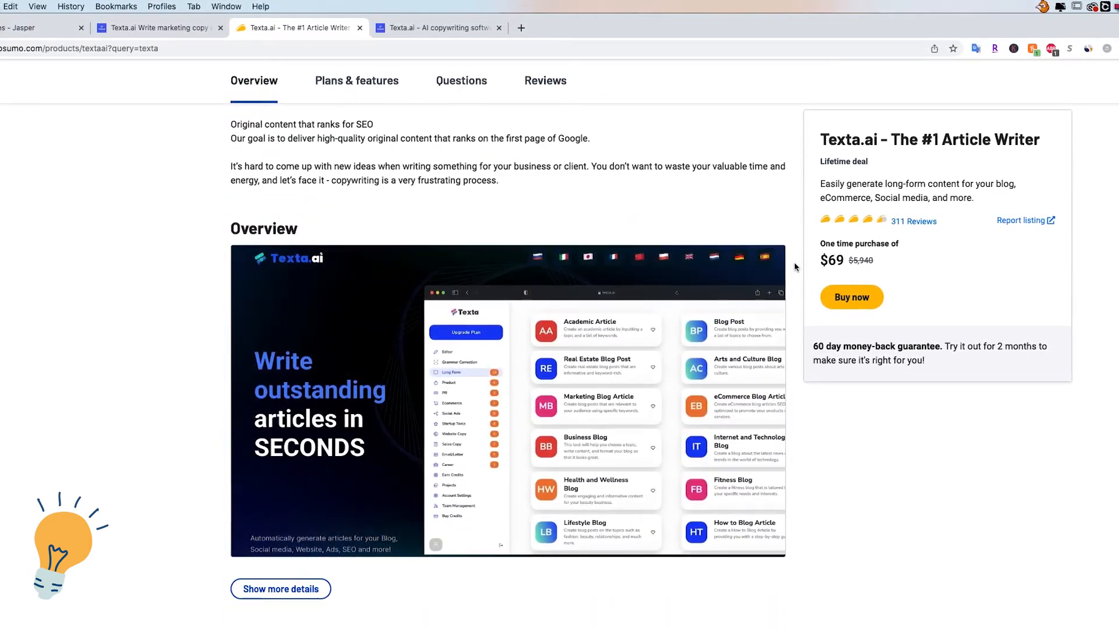
pyautogui.scroll(-7, 794, 267)
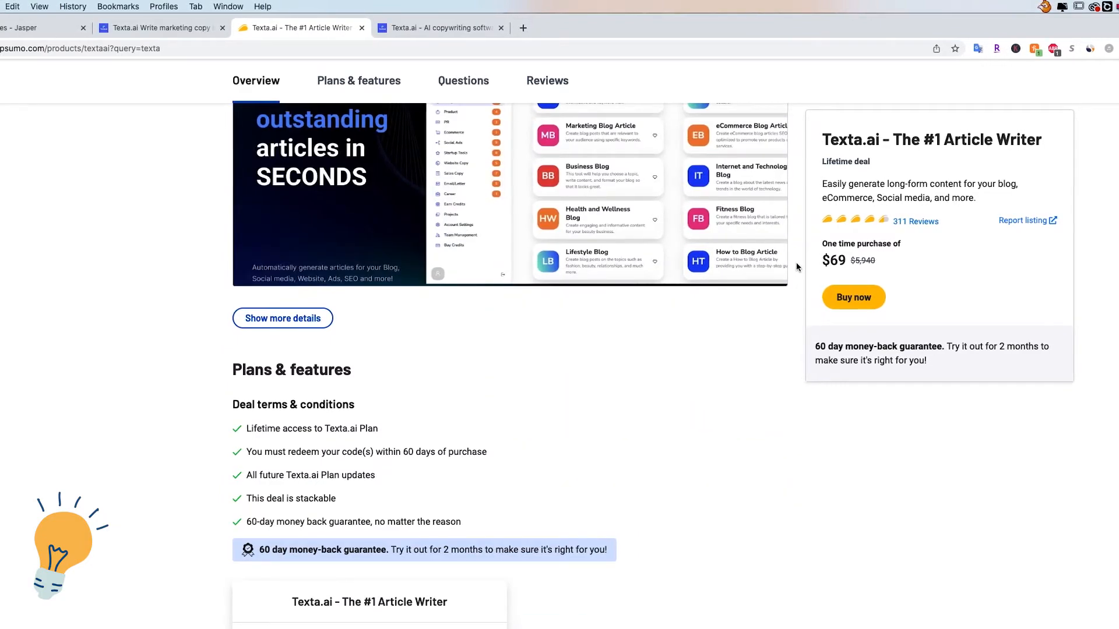
pyautogui.scroll(-12, 796, 266)
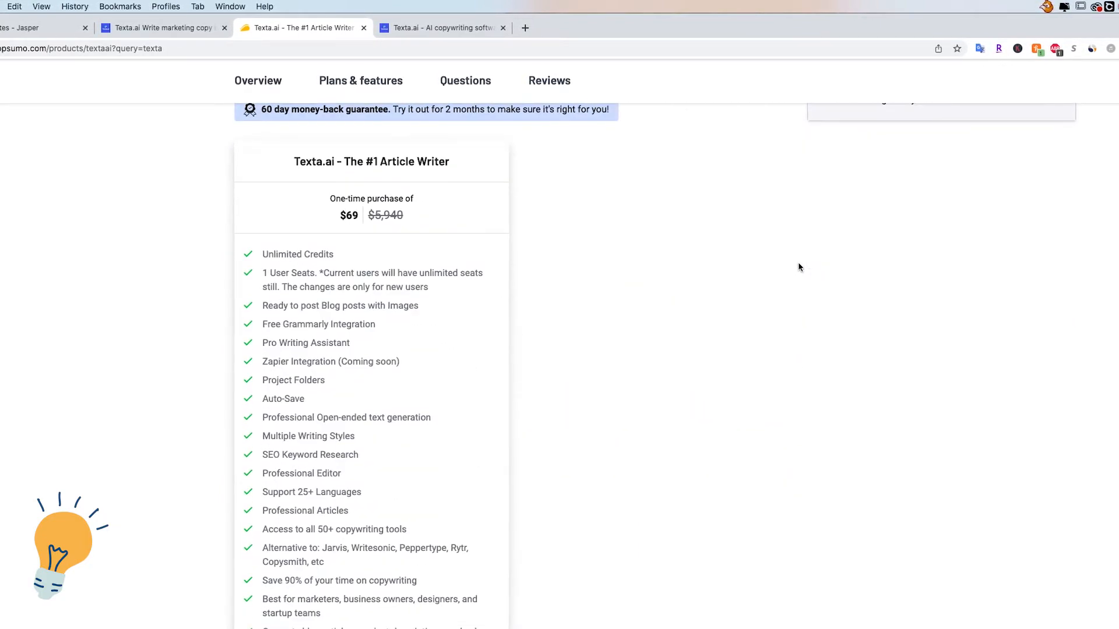
pyautogui.scroll(20, 799, 267)
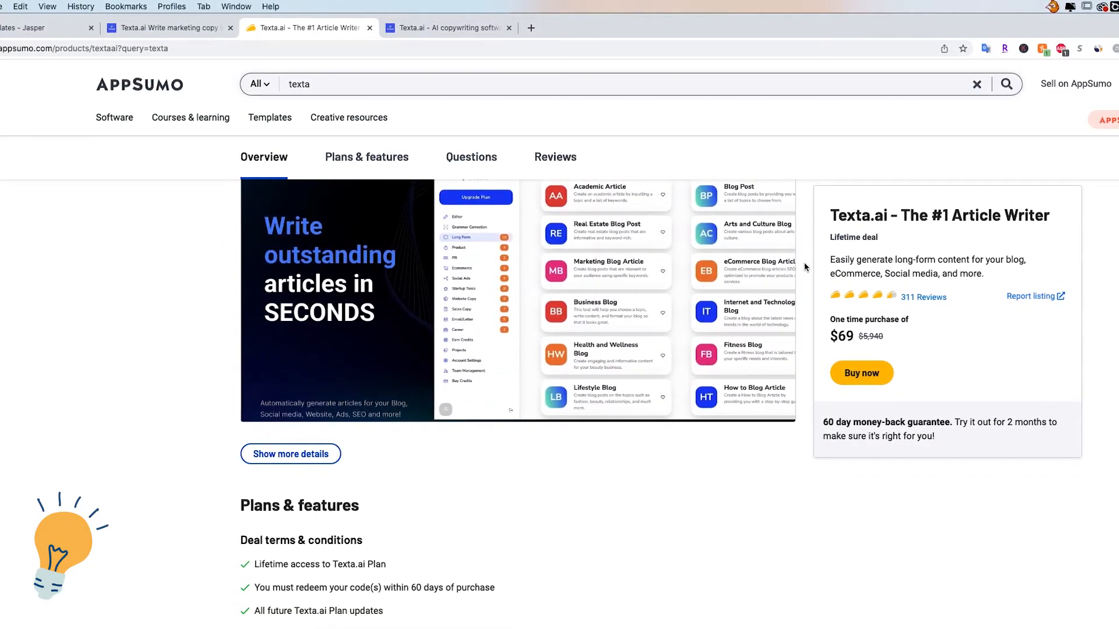
pyautogui.scroll(3, 804, 267)
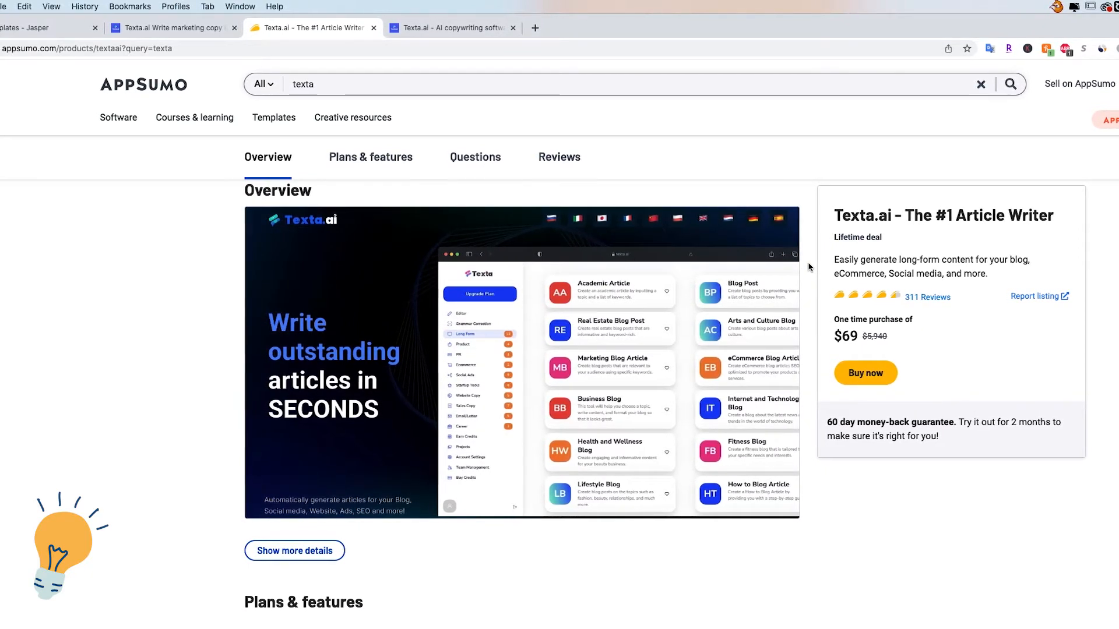
# - Examine the Texta.ai deal's terms, included features and questions section, and highlight the one-time purchase price
pyautogui.scroll(-5, 810, 267)
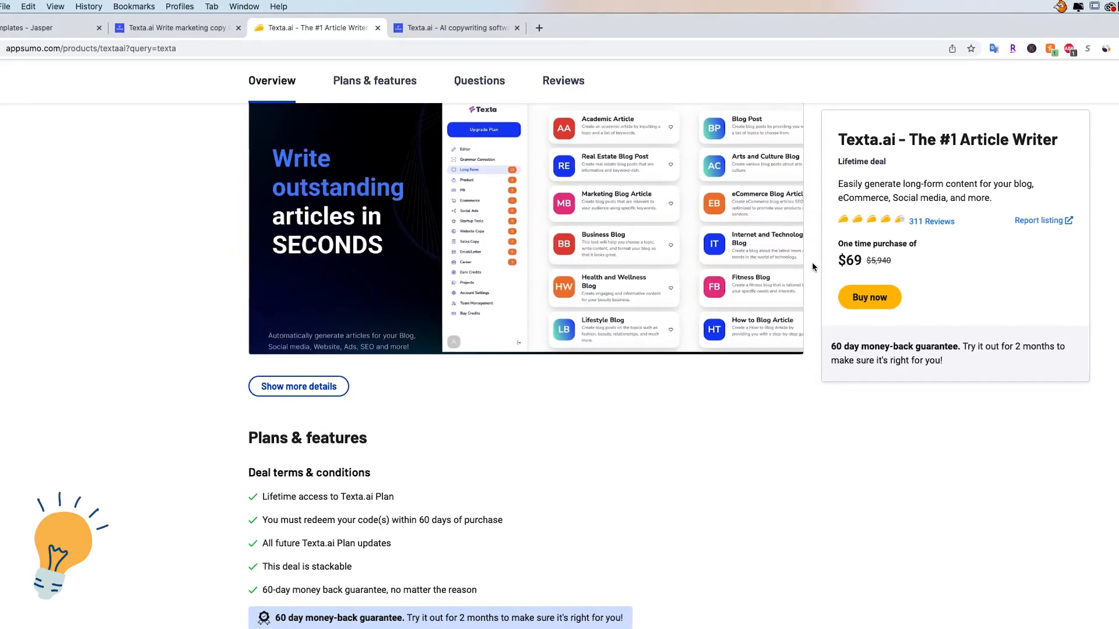
pyautogui.scroll(-2, 814, 267)
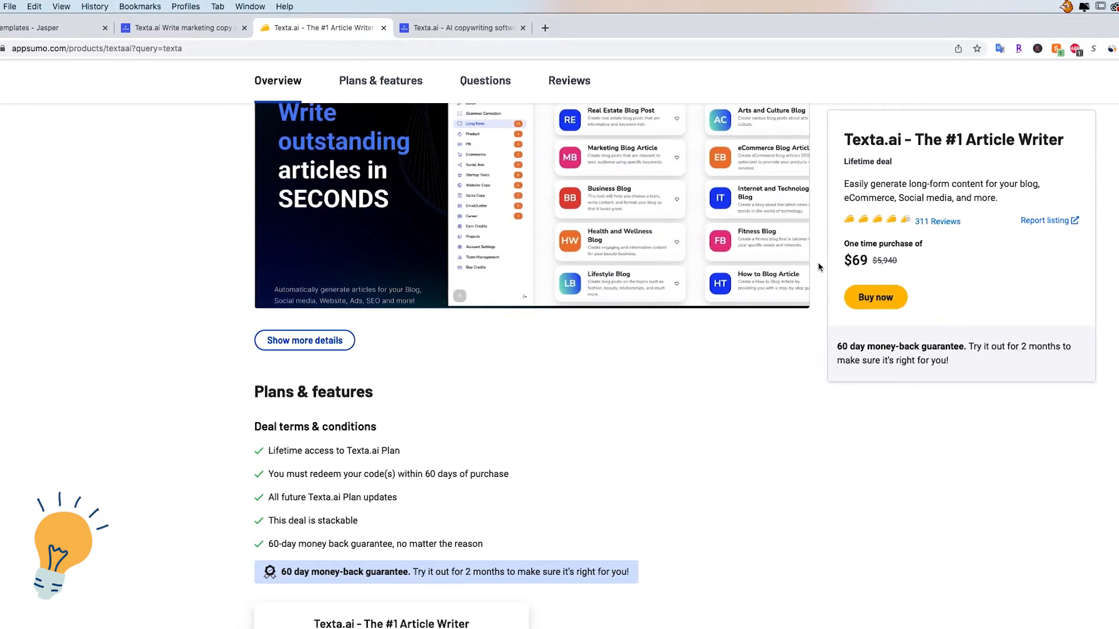
pyautogui.scroll(-5, 819, 267)
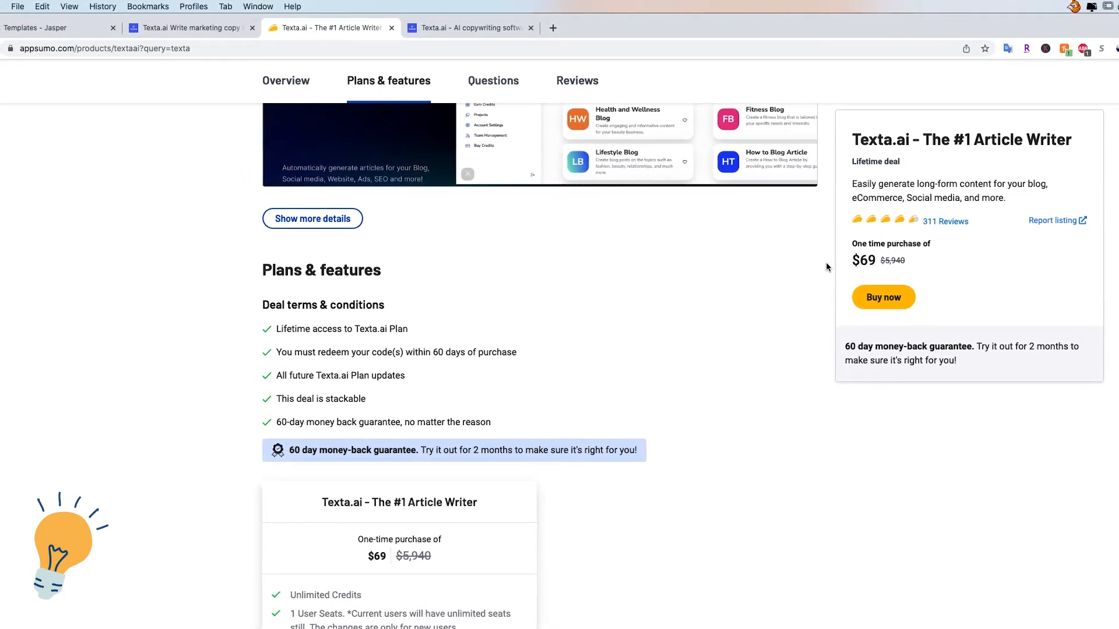
pyautogui.scroll(1, 826, 267)
pyautogui.scroll(-4, 827, 267)
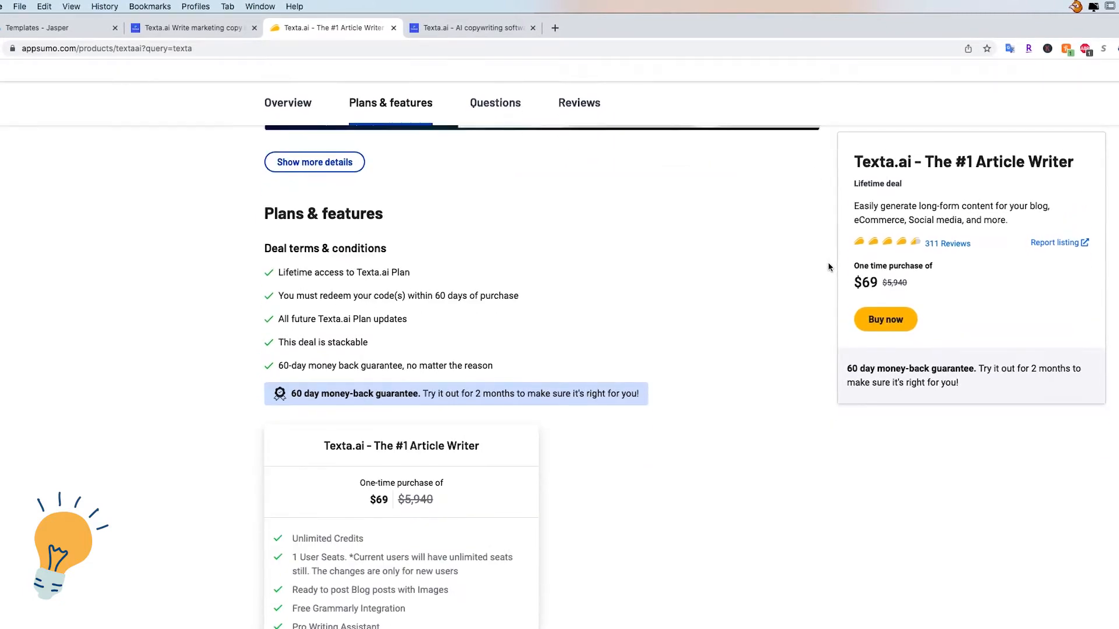
pyautogui.scroll(-2, 830, 267)
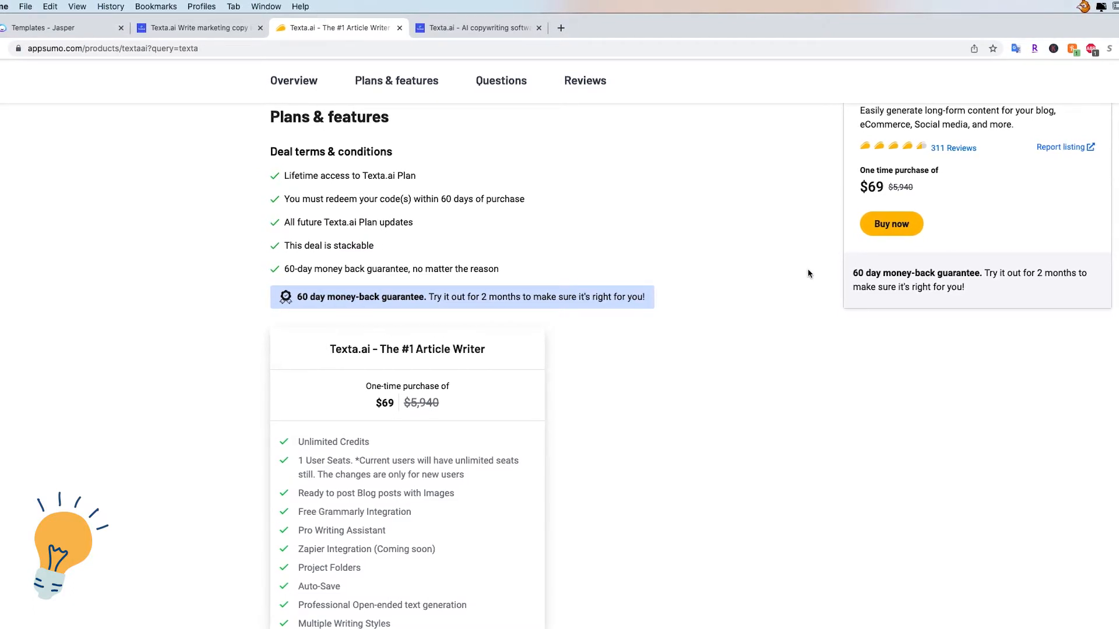
pyautogui.scroll(-2, 809, 273)
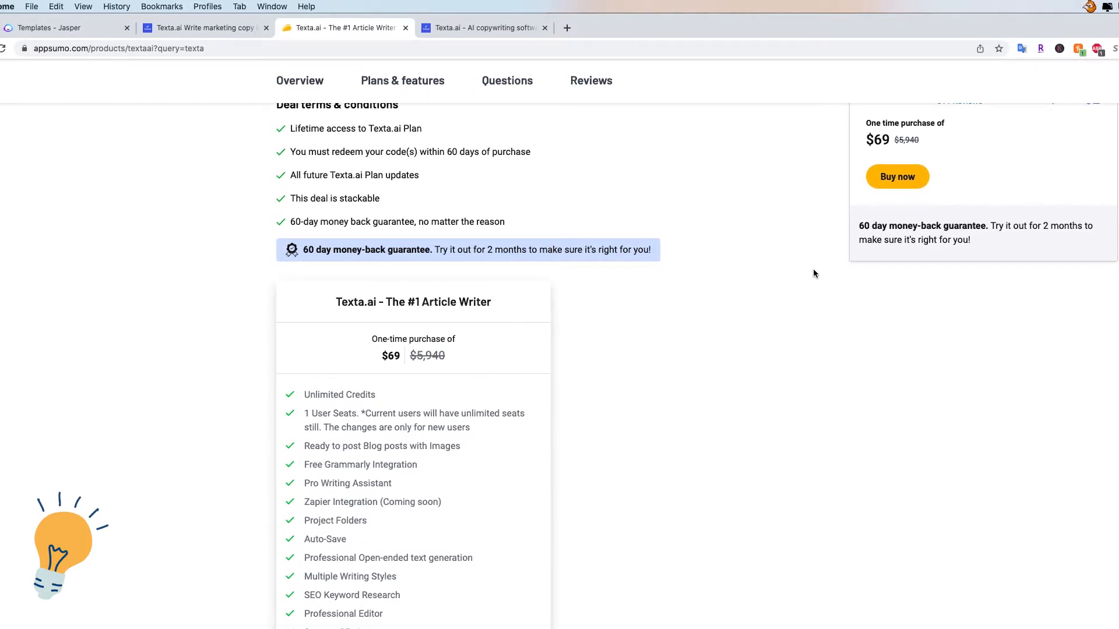
pyautogui.scroll(-10, 812, 273)
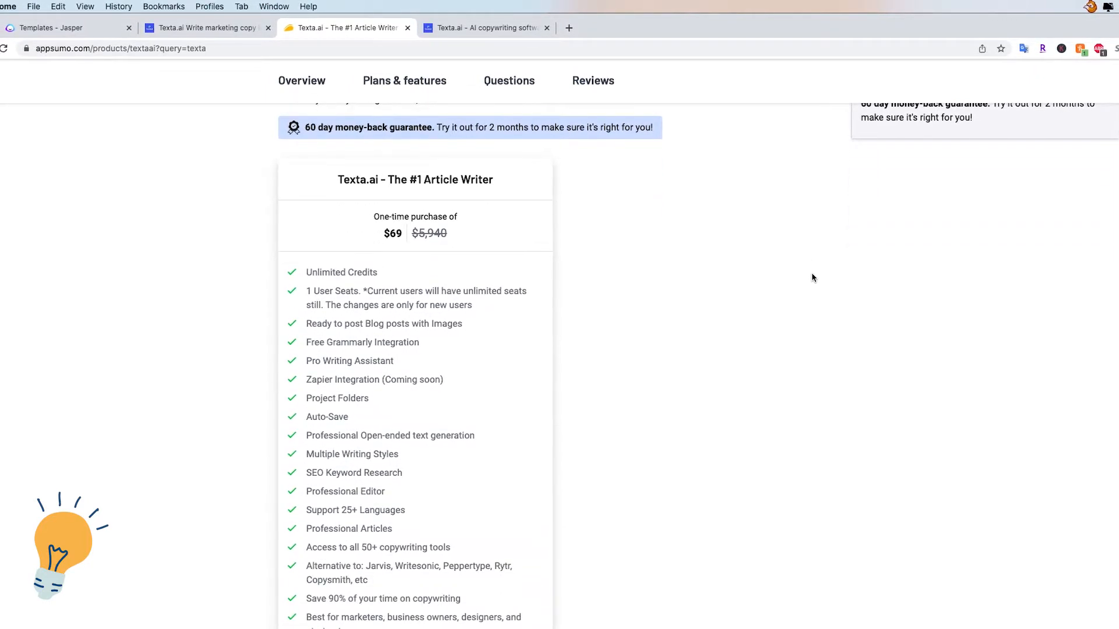
pyautogui.scroll(-15, 812, 273)
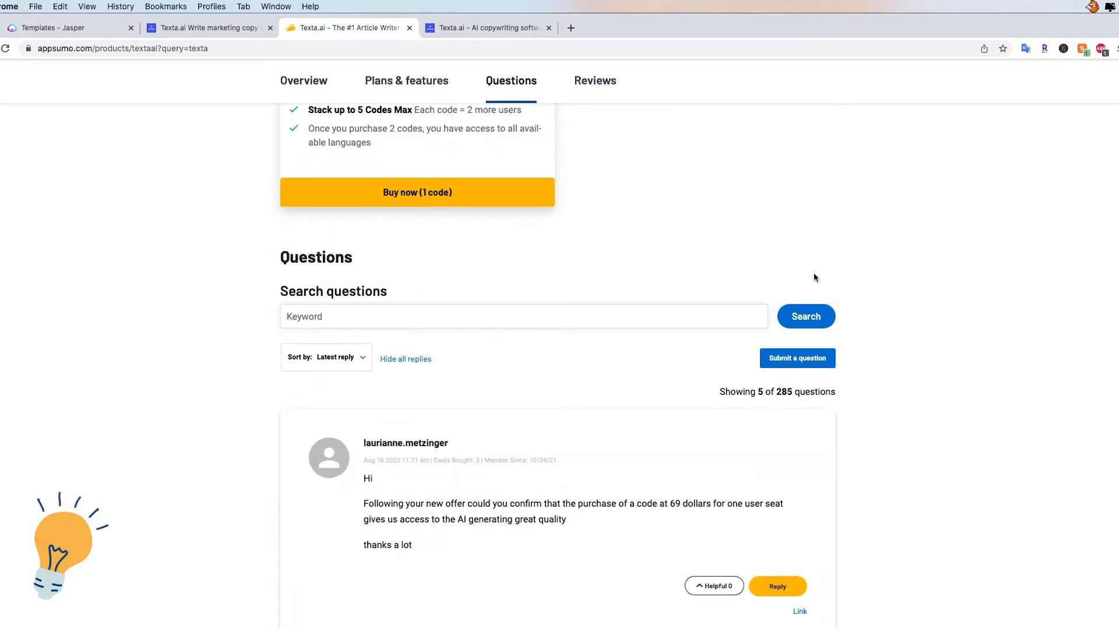
pyautogui.scroll(20, 814, 278)
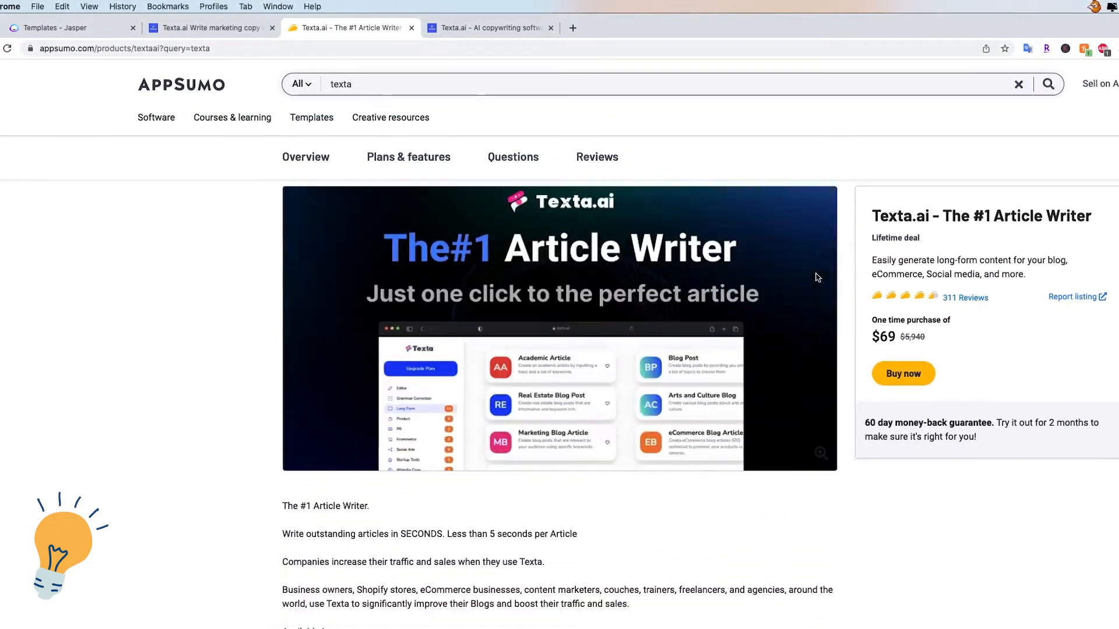
pyautogui.scroll(2, 817, 278)
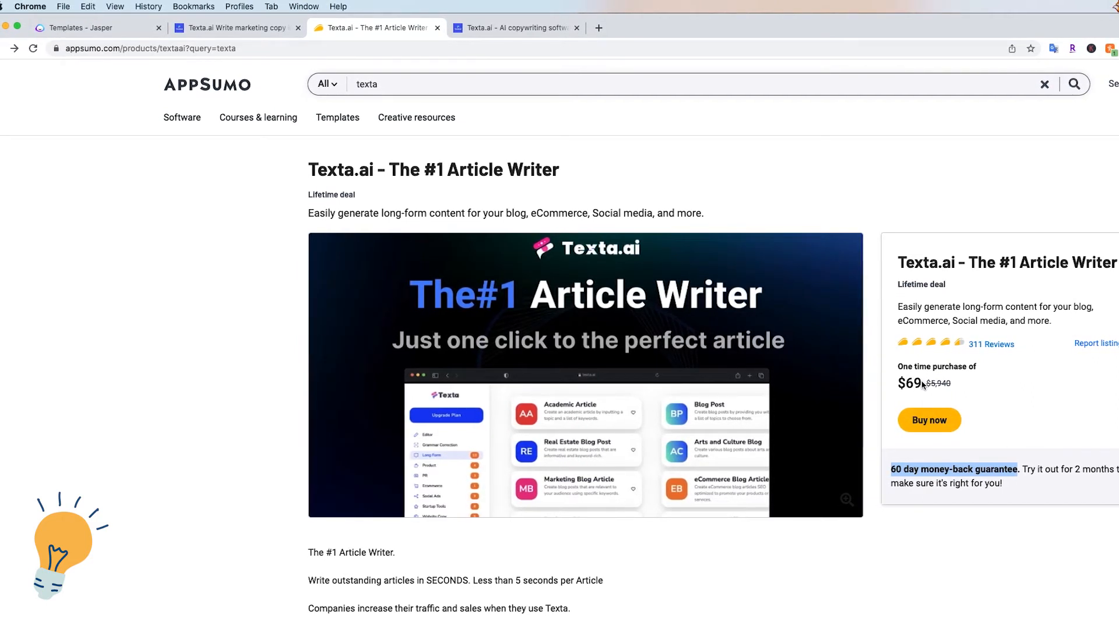
pyautogui.moveTo(922, 385); pyautogui.dragTo(896, 385)
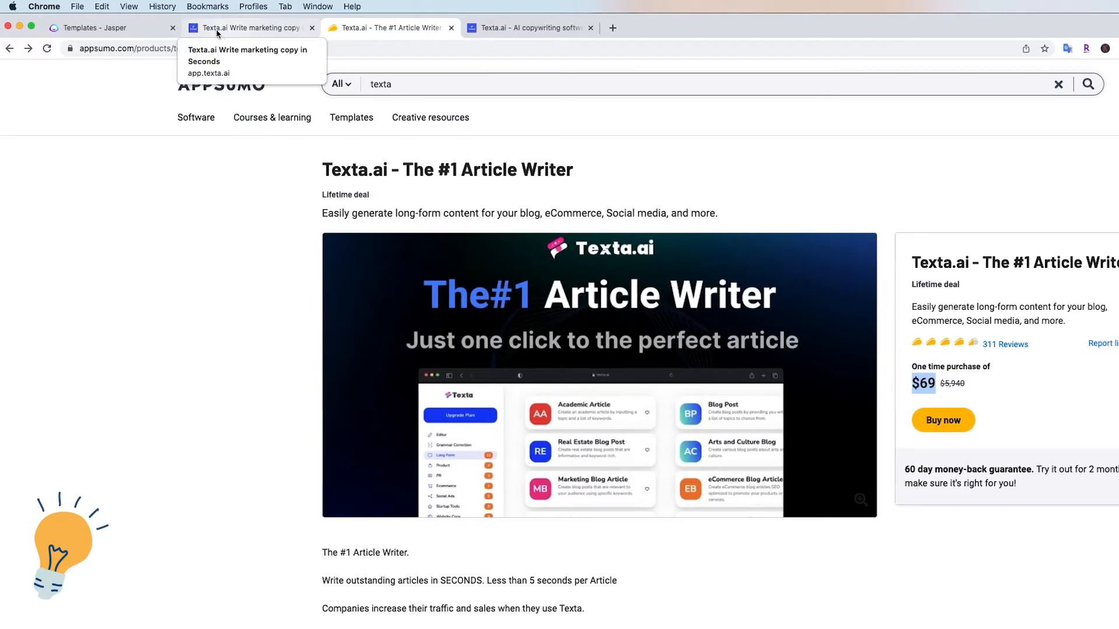
# - Open the Texta web app and look through its Long Form writing templates
pyautogui.click(232, 33)
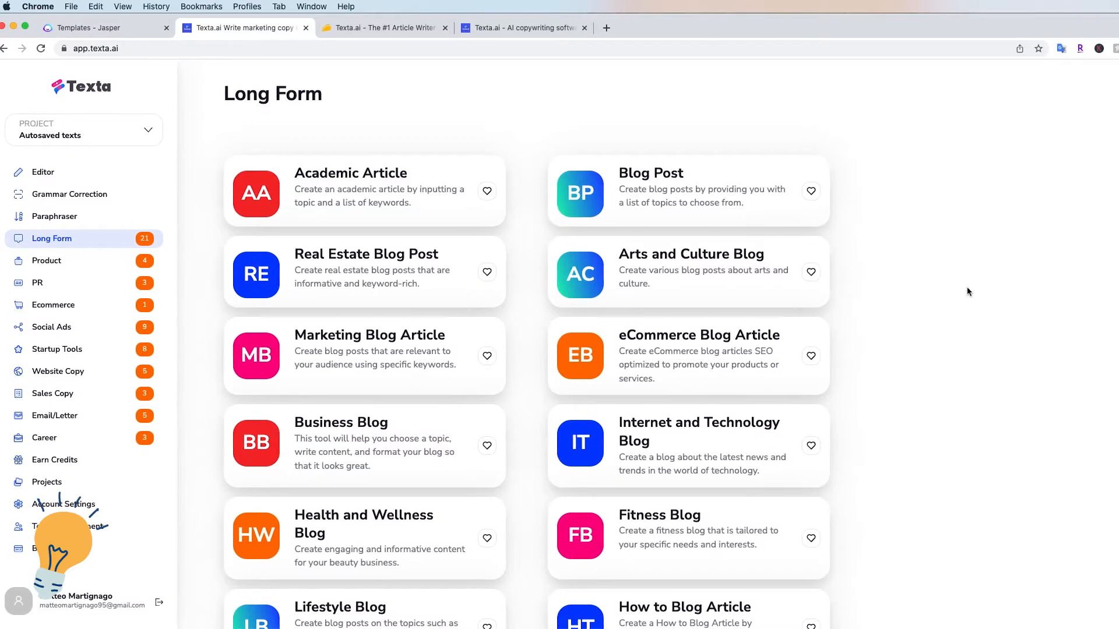
pyautogui.scroll(-5, 965, 289)
pyautogui.scroll(5, 966, 292)
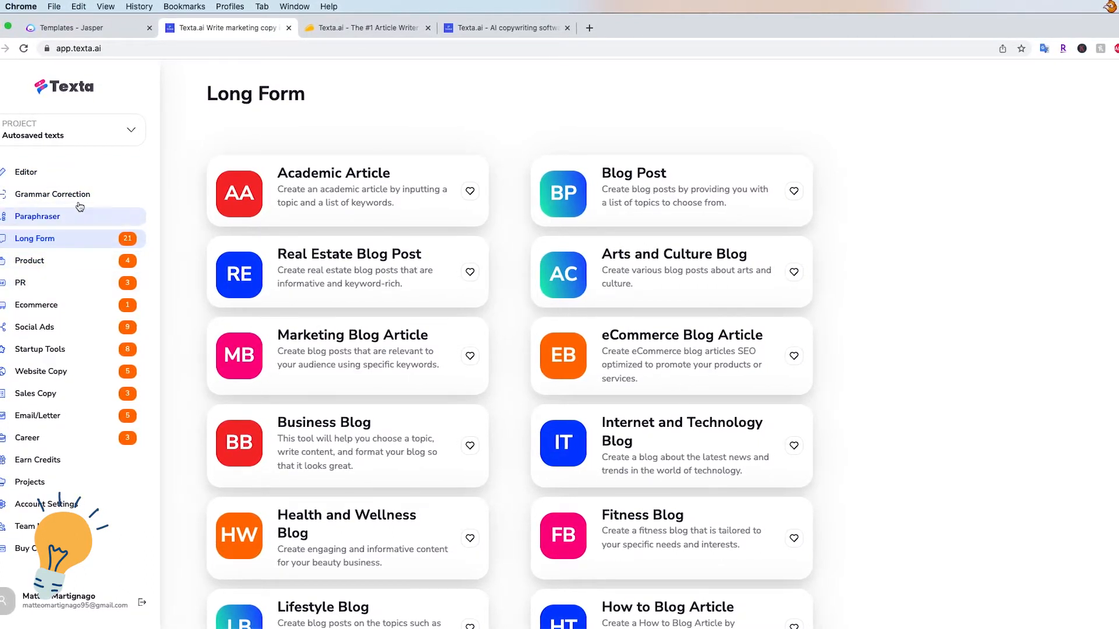
# - Inspect the blank document Editor and return to the Long Form section to browse its blog and article templates
pyautogui.click(61, 175)
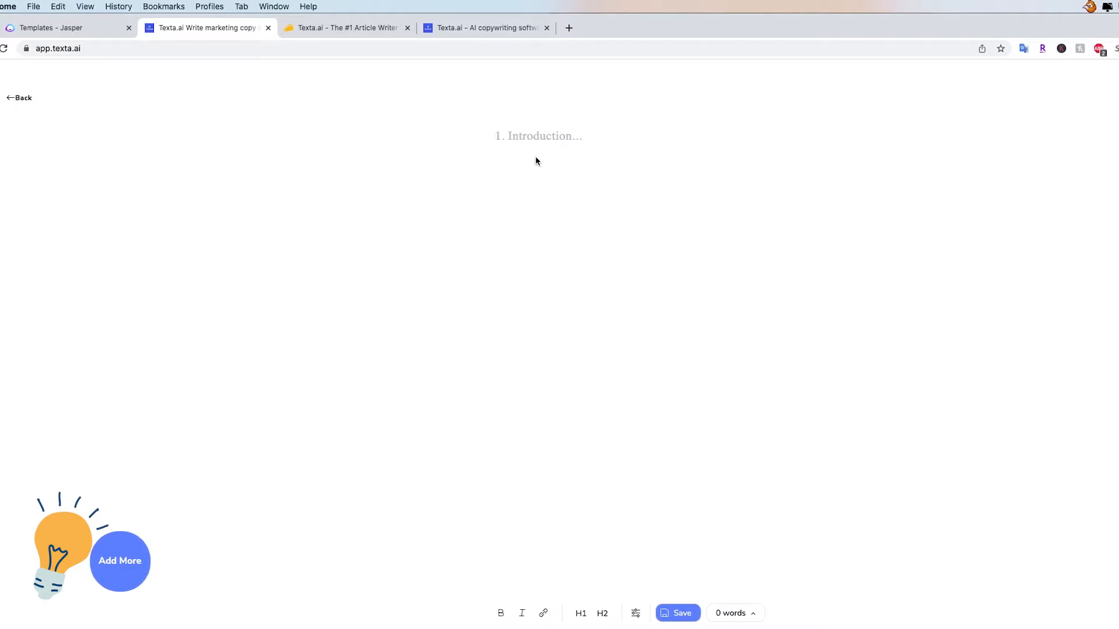
pyautogui.click(16, 99)
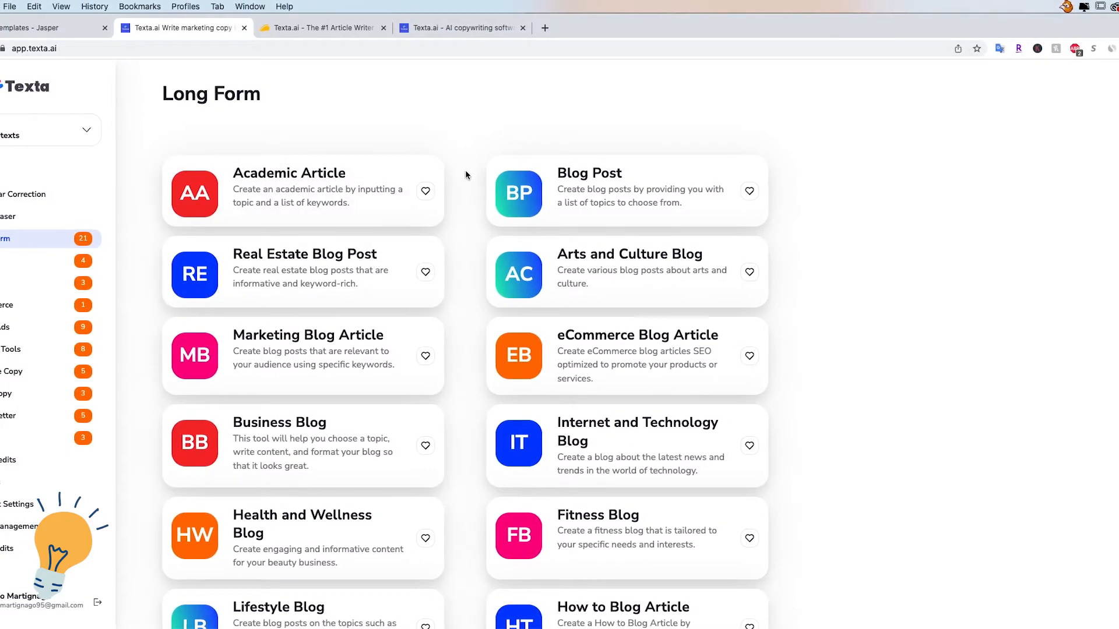
pyautogui.scroll(-3, 466, 177)
pyautogui.scroll(-2, 466, 182)
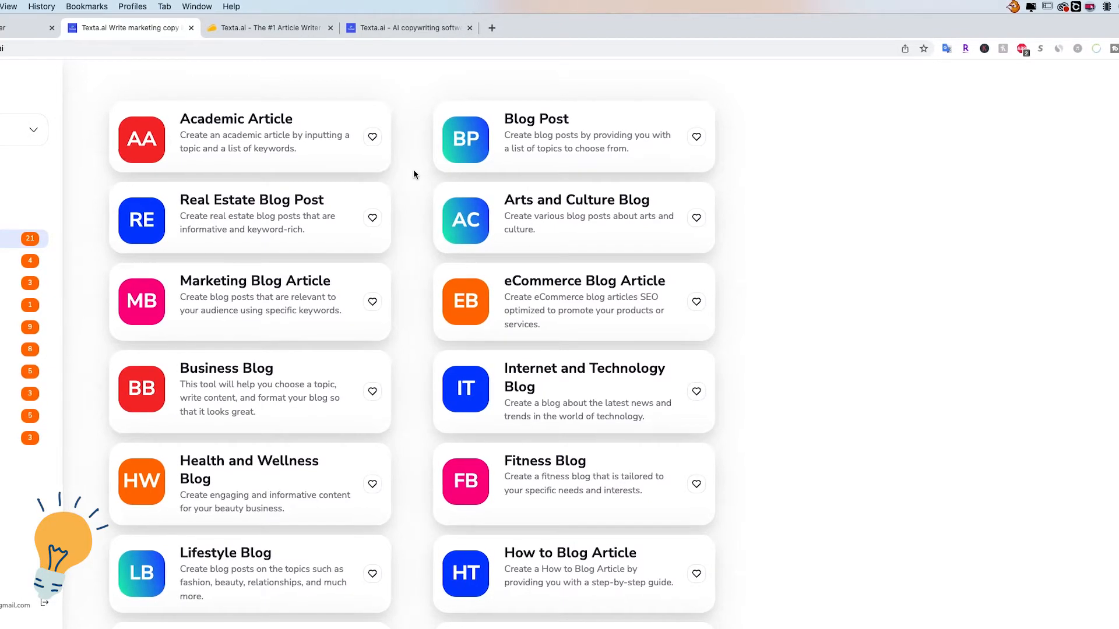
pyautogui.scroll(-3, 417, 194)
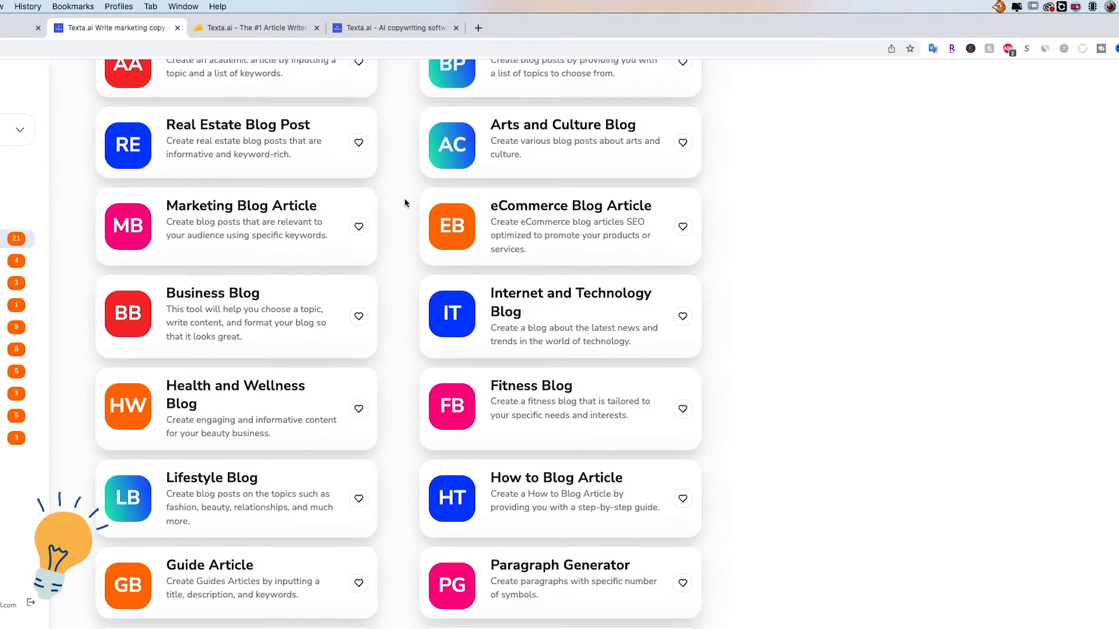
# - Examine the full range of Long Form blog, article and essay templates, from Academic Article down to Headline Generation
pyautogui.scroll(-1, 392, 193)
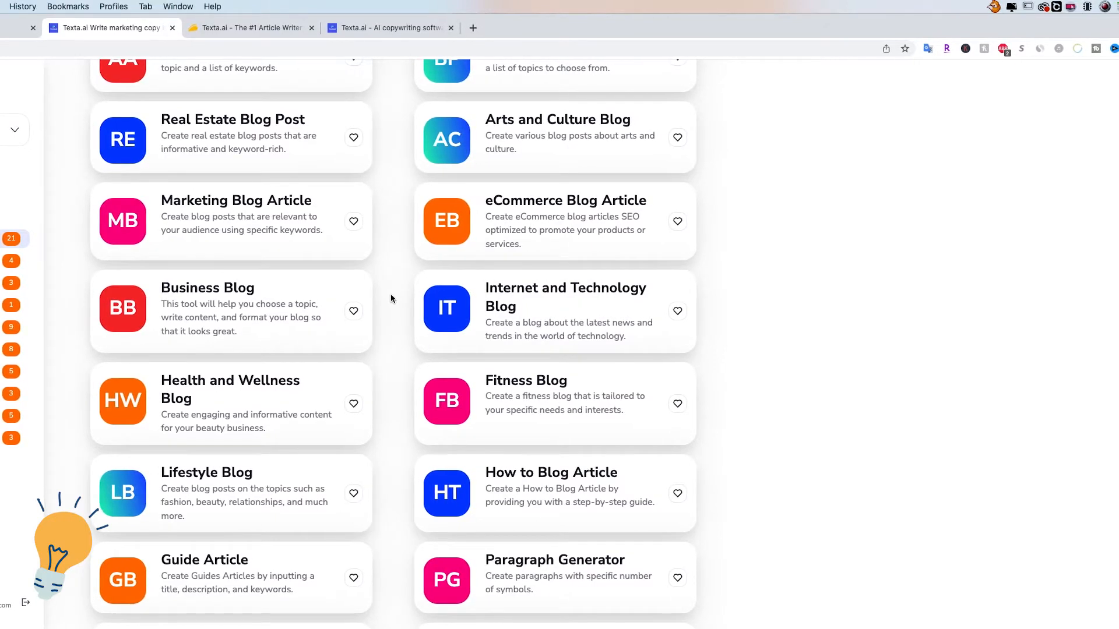
pyautogui.scroll(-3, 390, 297)
pyautogui.scroll(-2, 389, 299)
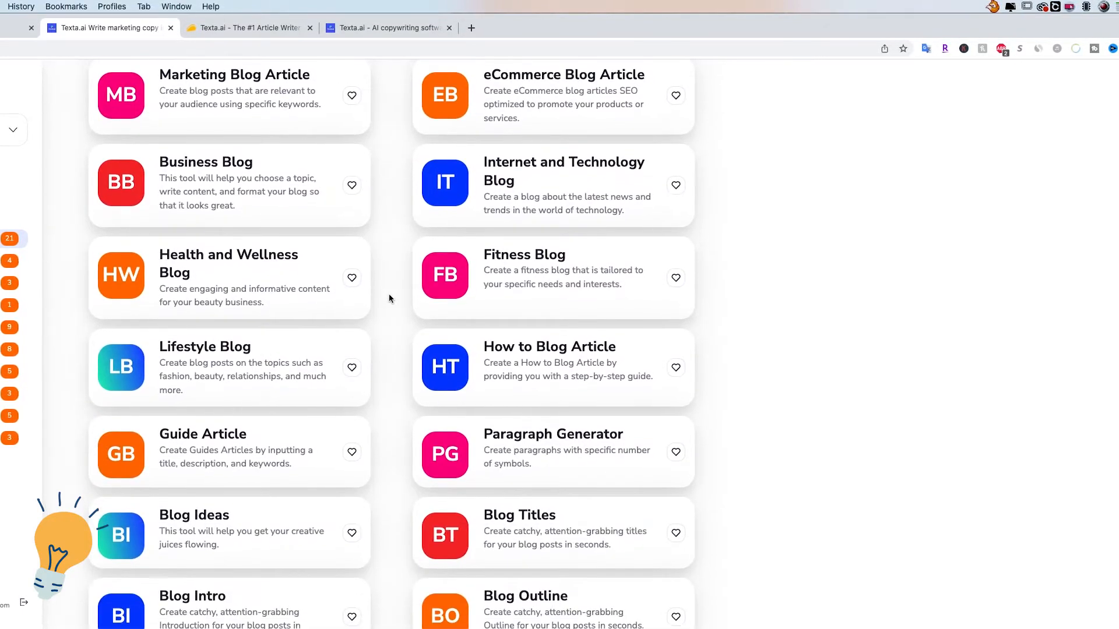
pyautogui.scroll(10, 390, 297)
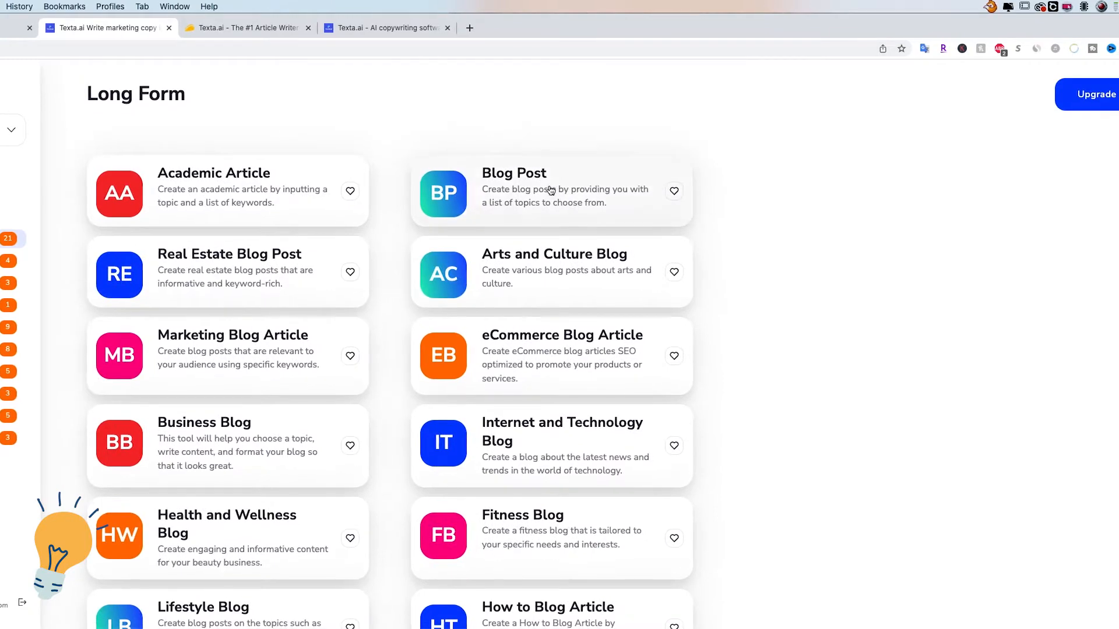
pyautogui.scroll(-15, 482, 225)
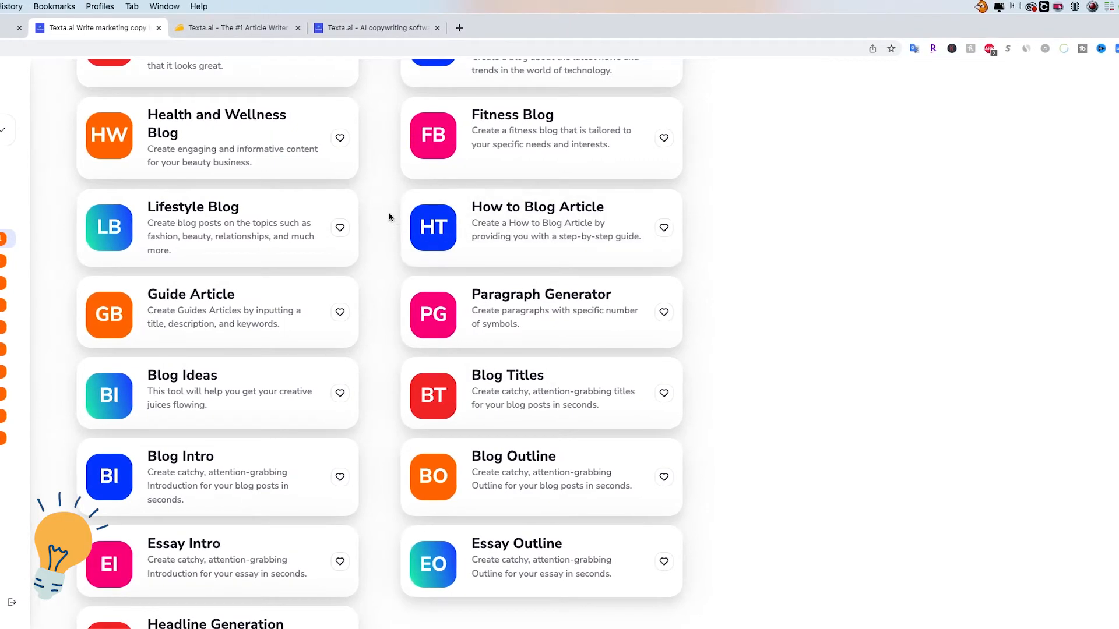
pyautogui.scroll(7, 389, 217)
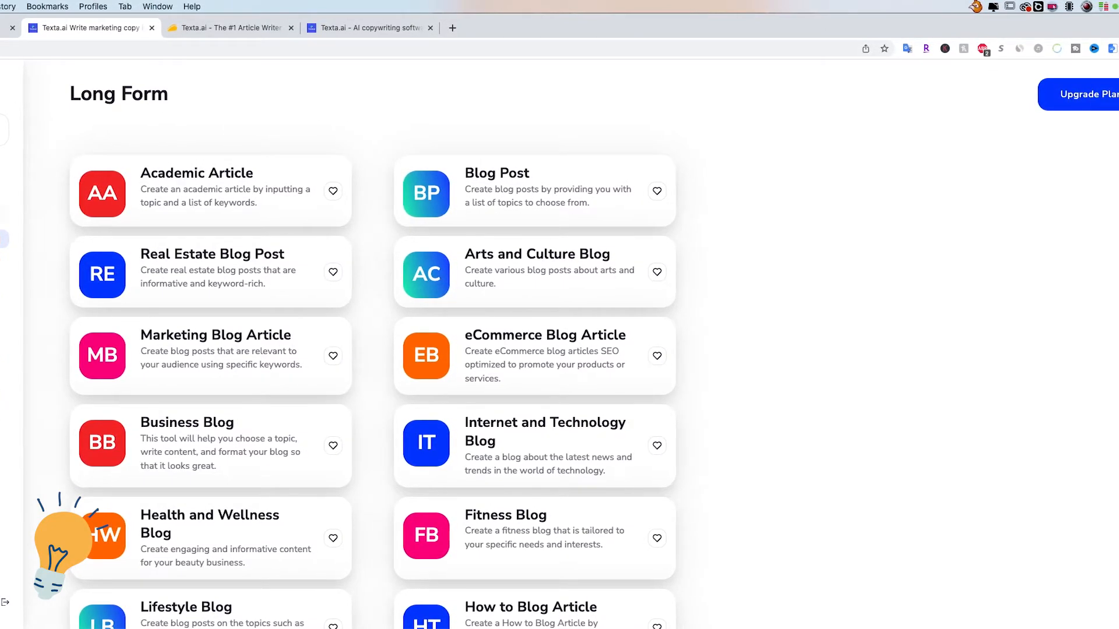
# - Look through the templates in the Product, PR, Ecommerce and Social Ads categories
pyautogui.click(2, 261)
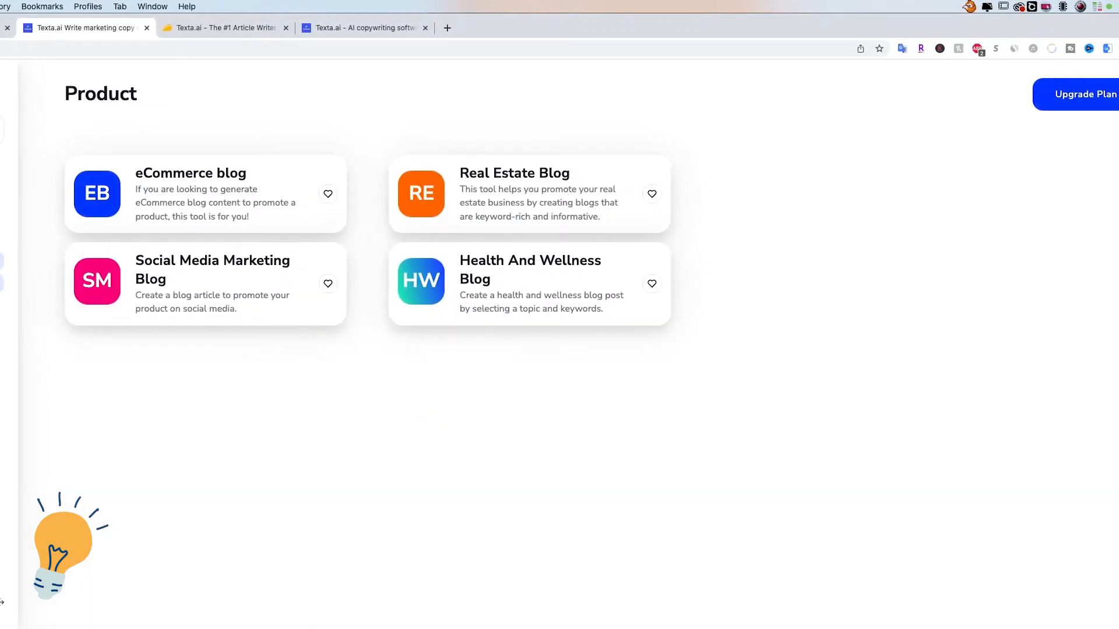
pyautogui.click(2, 283)
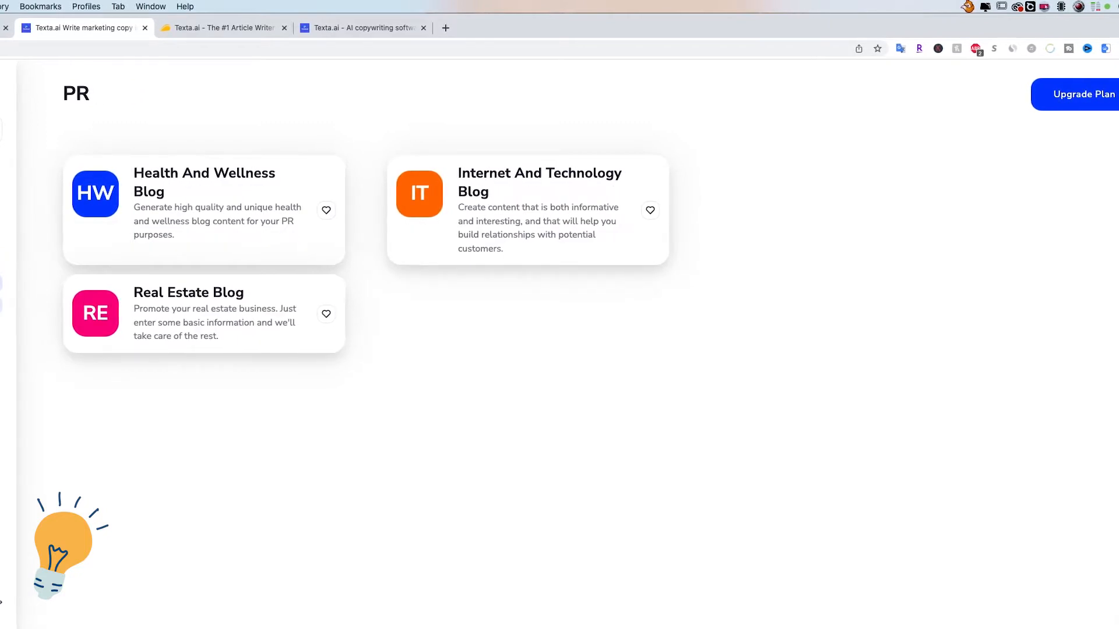
pyautogui.click(1, 305)
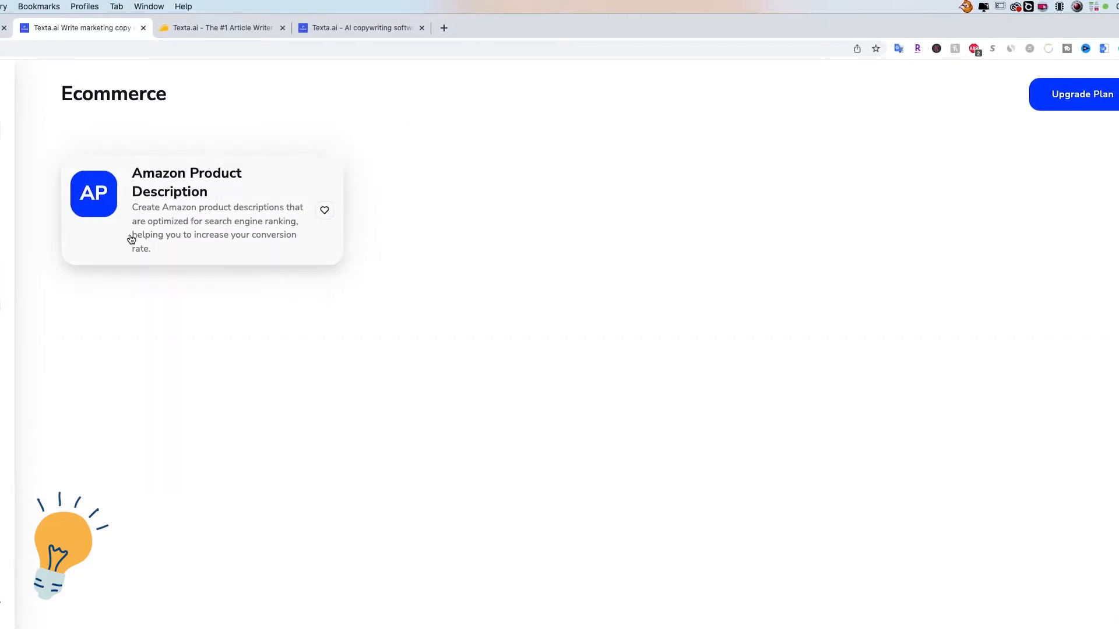
pyautogui.click(2, 327)
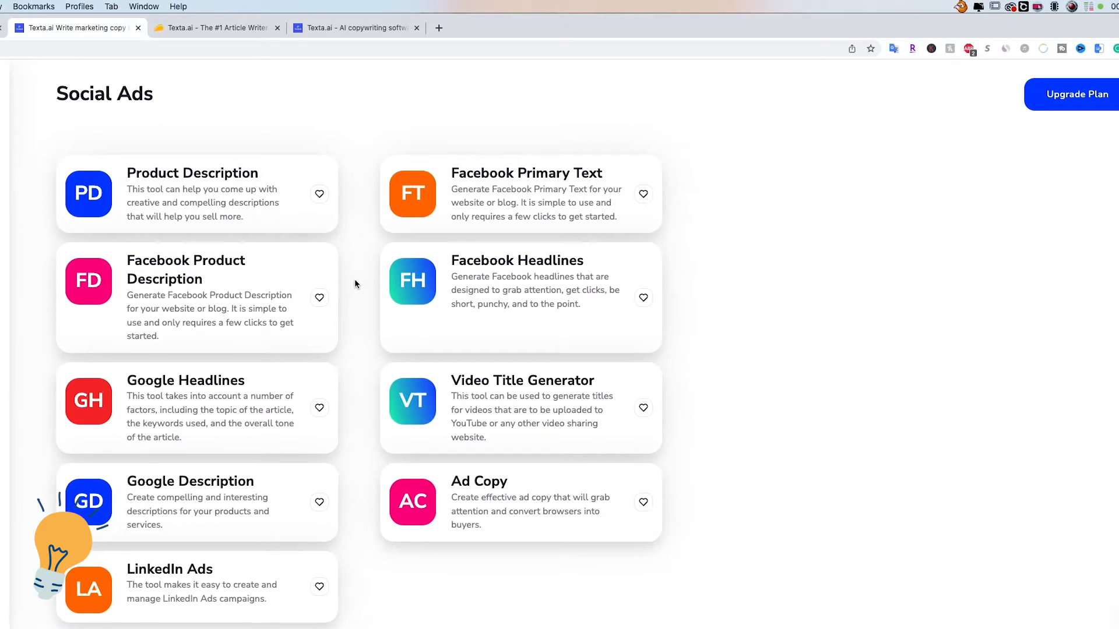
pyautogui.scroll(-1, 351, 298)
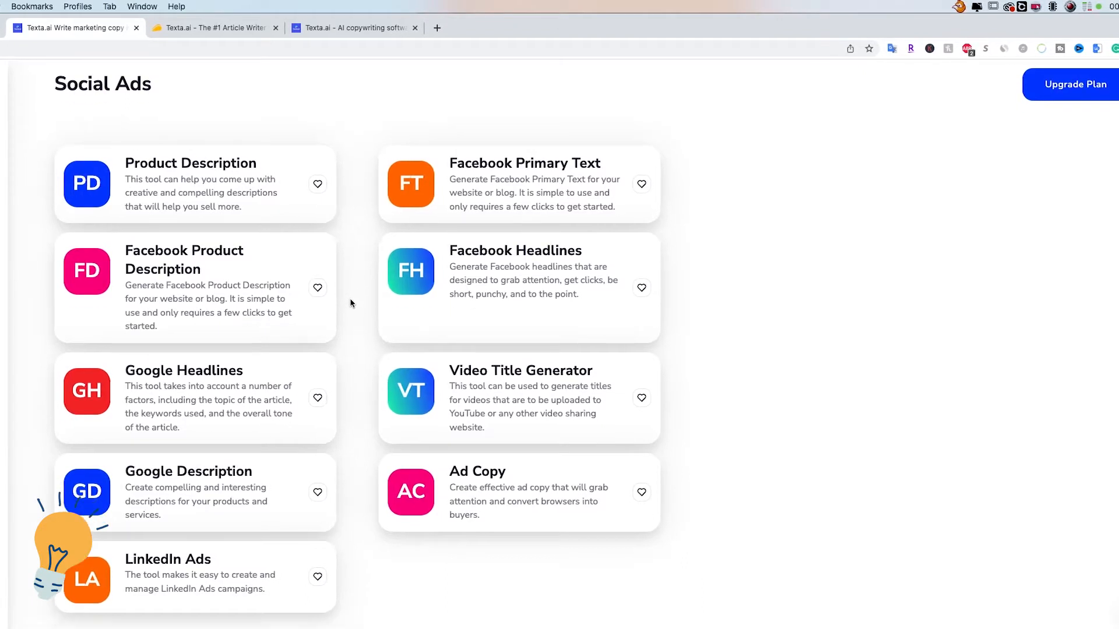
pyautogui.scroll(-1, 350, 302)
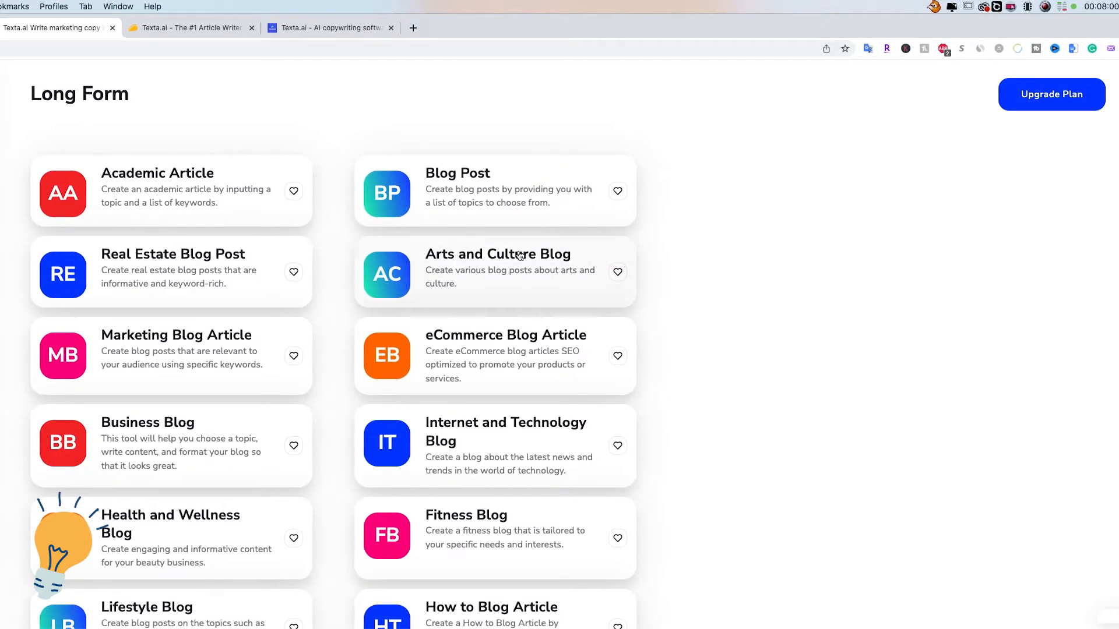
# - Find the How to Blog Article template in the Long Form category and open it
pyautogui.scroll(-3, 337, 272)
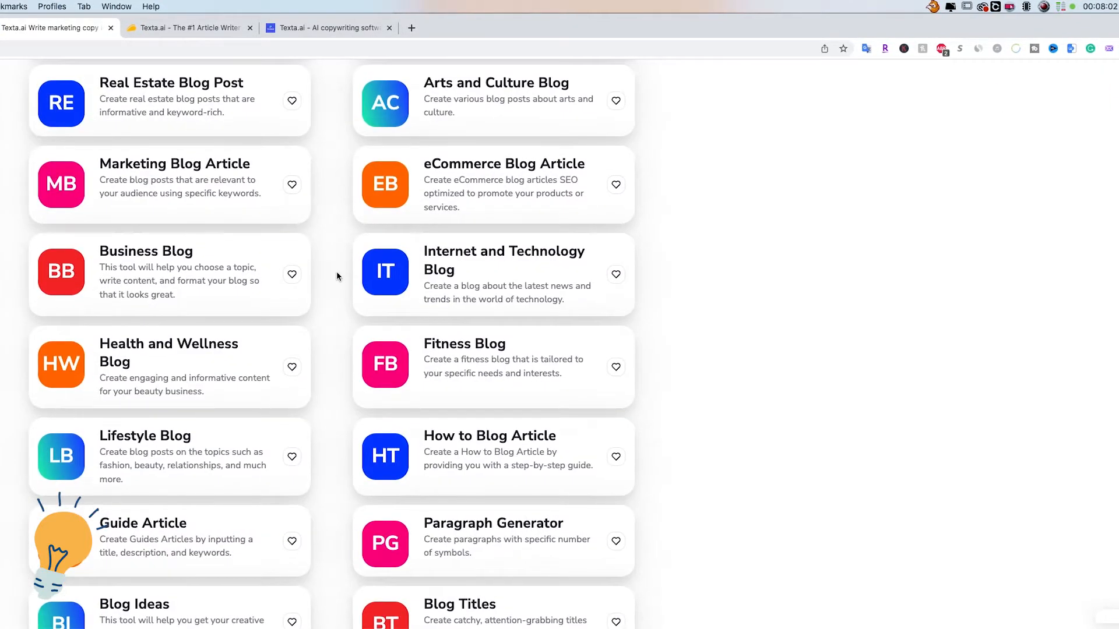
pyautogui.scroll(-2, 337, 271)
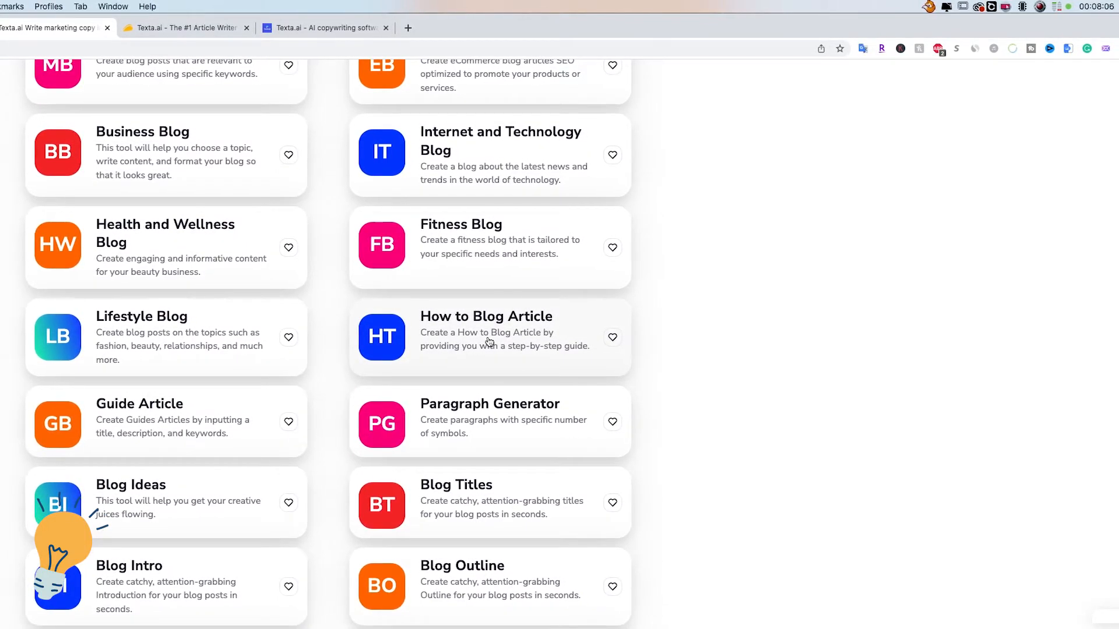
pyautogui.click(489, 342)
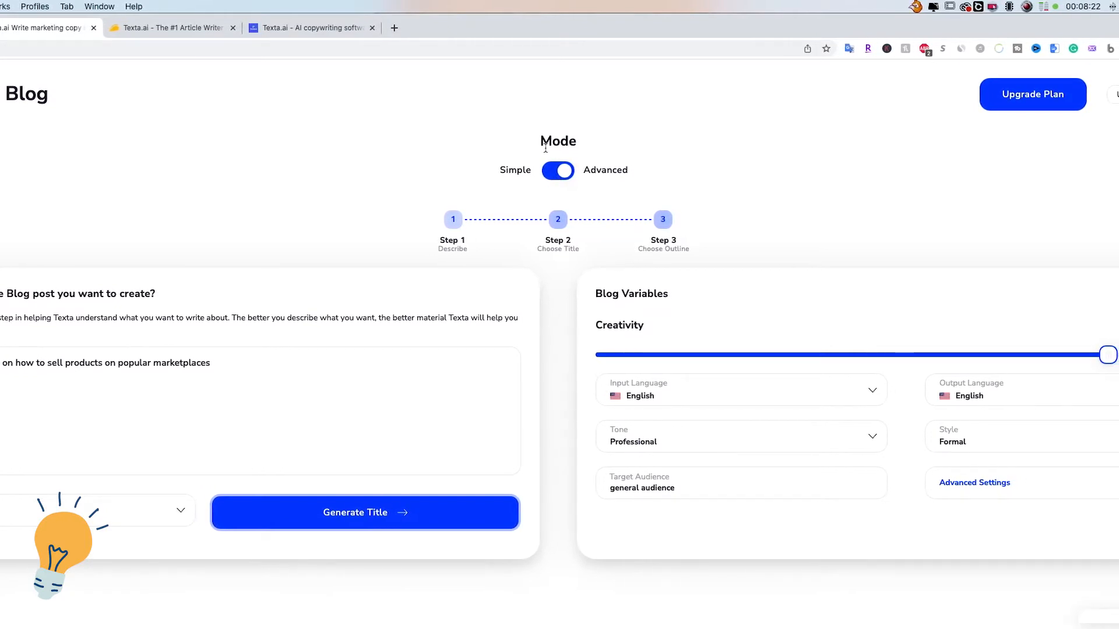
# - Inspect the blog form in Simple mode, highlighting its sample description, and return to Advanced mode
pyautogui.click(561, 174)
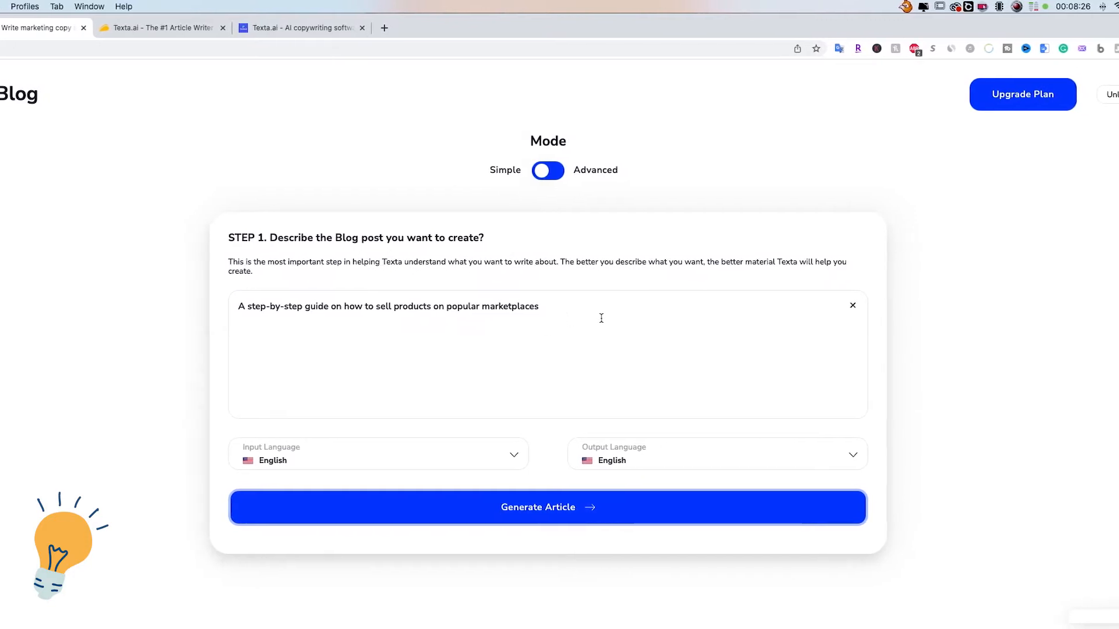
pyautogui.moveTo(592, 325); pyautogui.dragTo(180, 295)
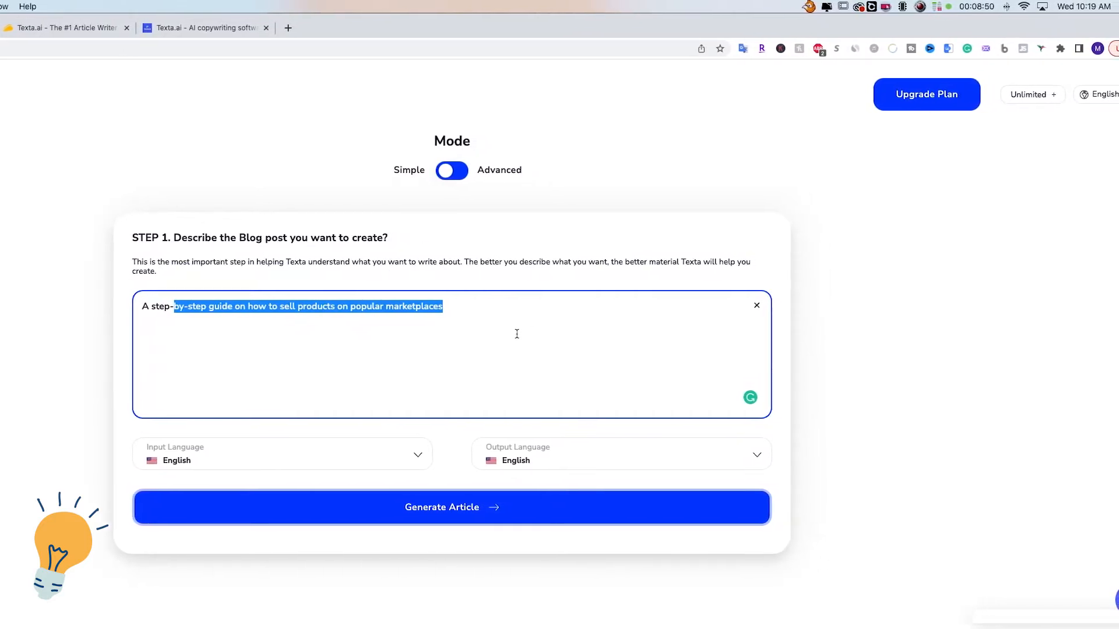
pyautogui.click(537, 332)
pyautogui.moveTo(537, 333); pyautogui.dragTo(134, 309)
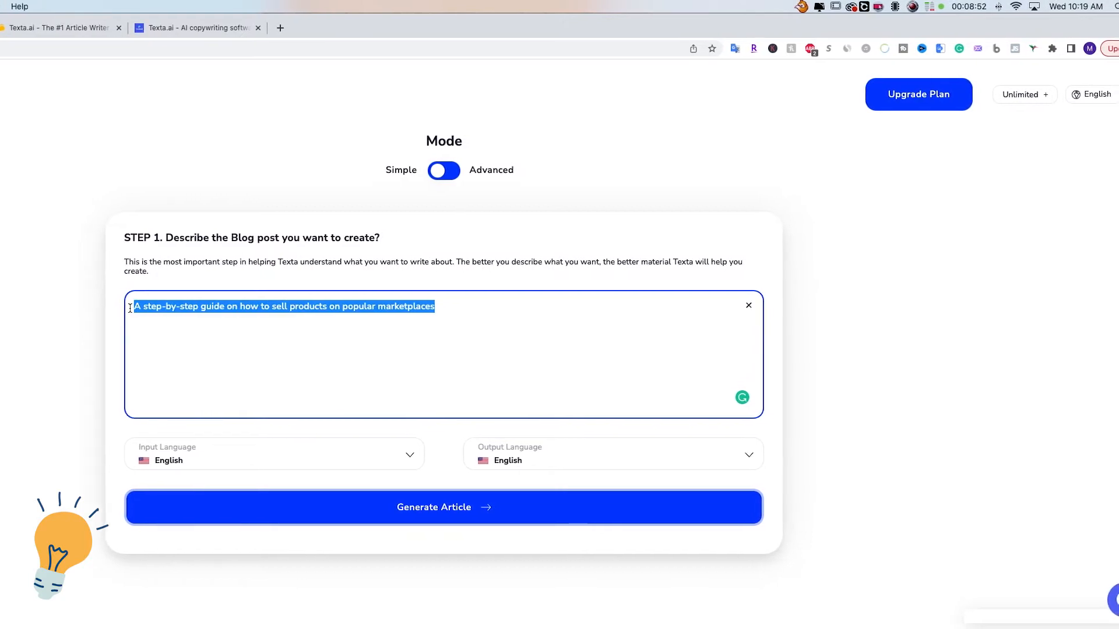
pyautogui.click(457, 321)
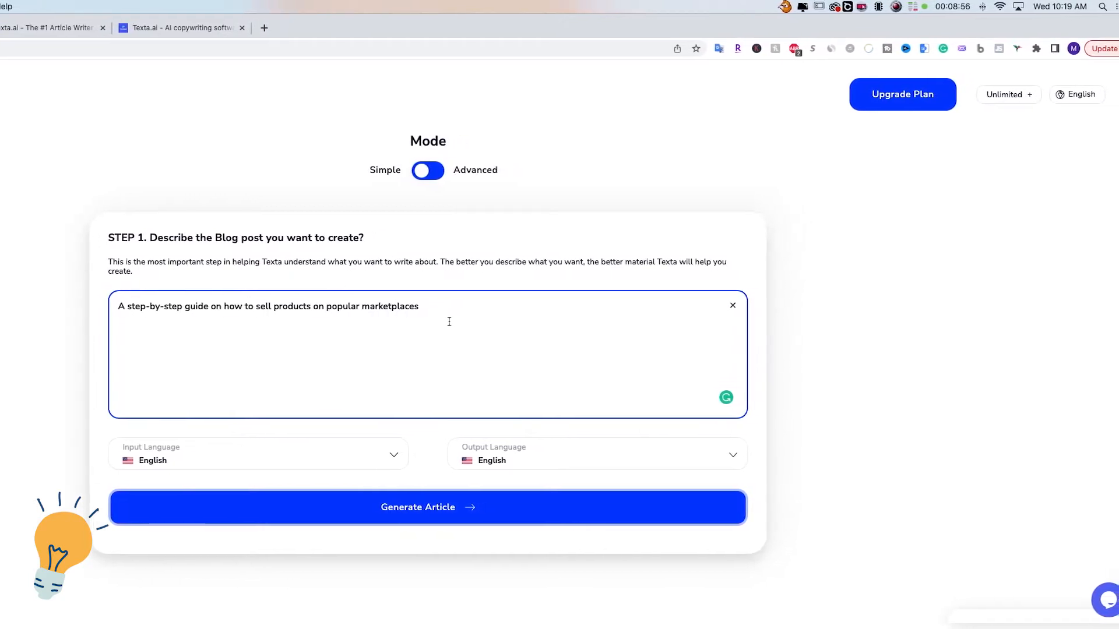
pyautogui.click(412, 176)
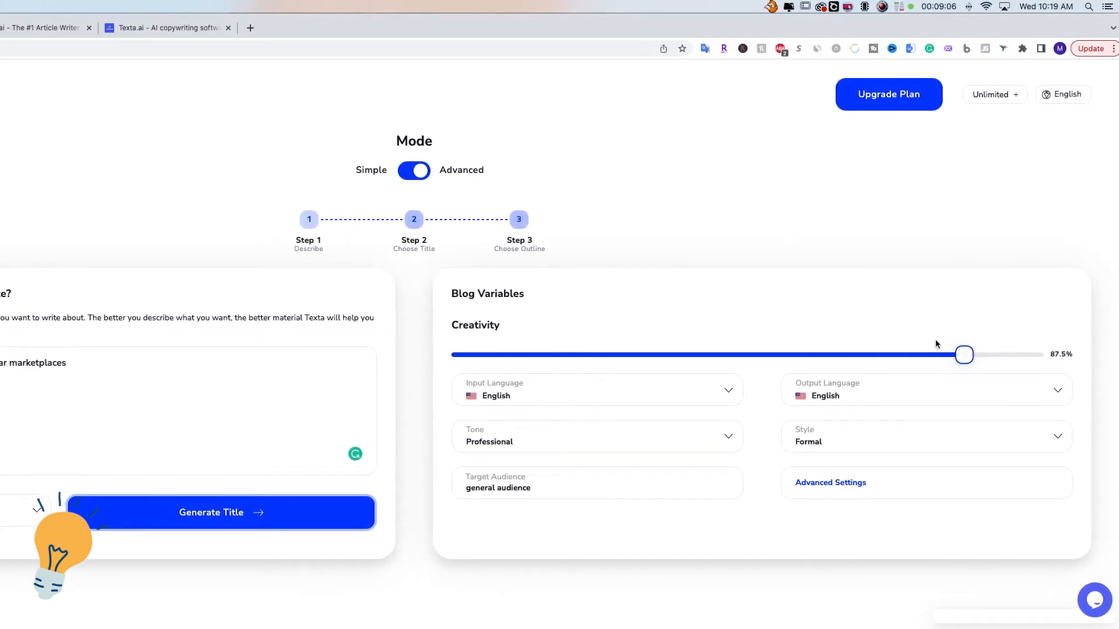
# - Try different Creativity levels in the Blog Variables and settle on 74%
pyautogui.moveTo(970, 359); pyautogui.dragTo(728, 342)
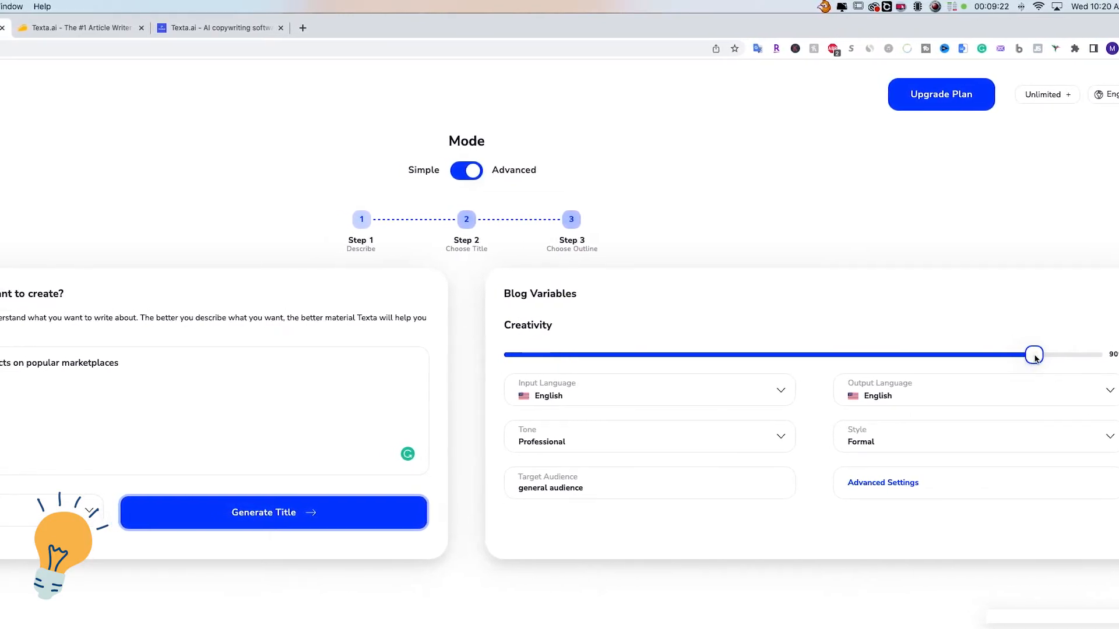
pyautogui.moveTo(989, 362); pyautogui.dragTo(947, 361)
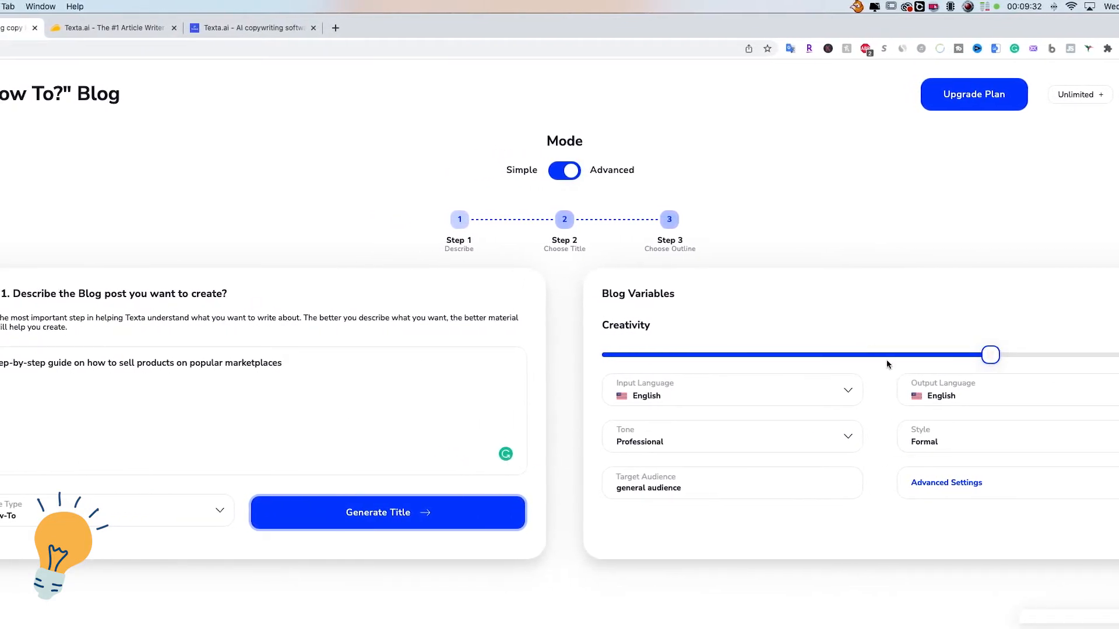
# - Examine the choices offered for the blog's writing Style and Tone
pyautogui.click(947, 442)
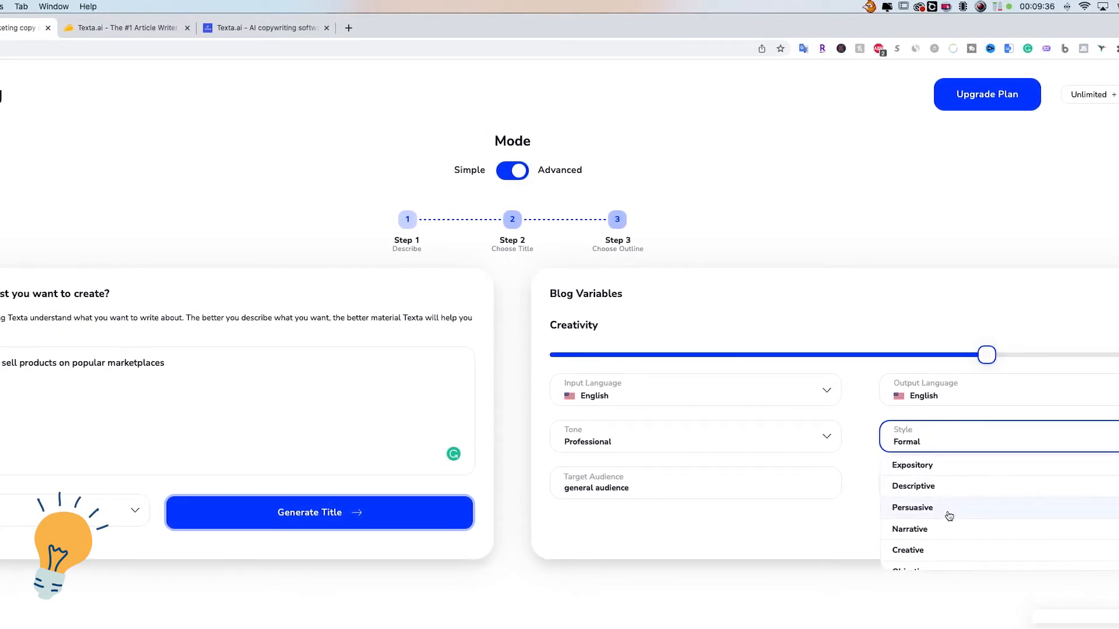
pyautogui.click(915, 443)
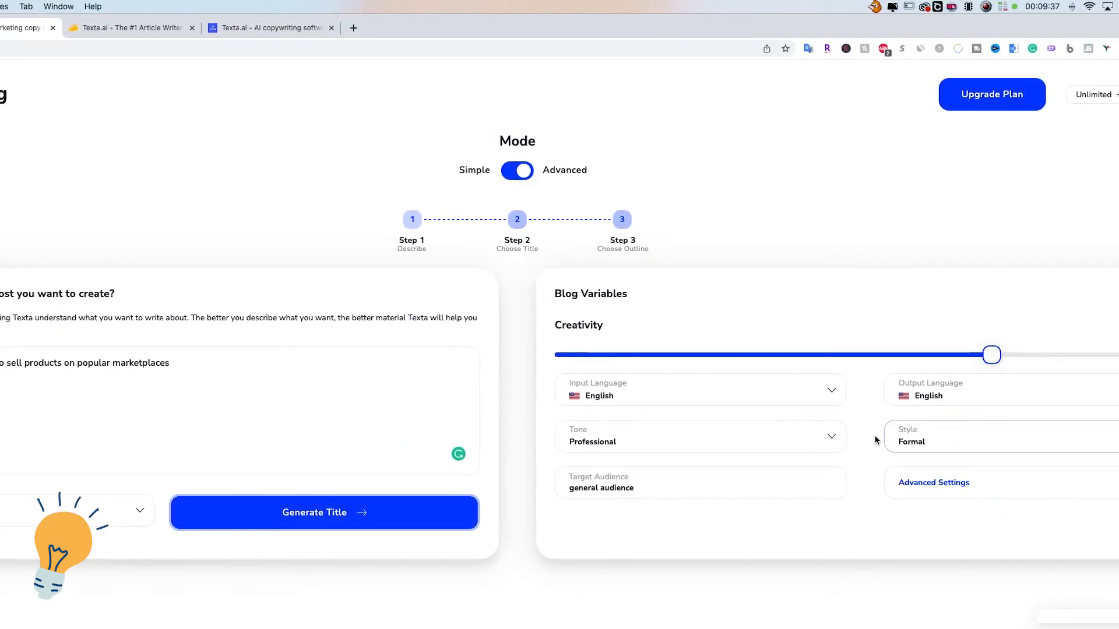
pyautogui.click(911, 448)
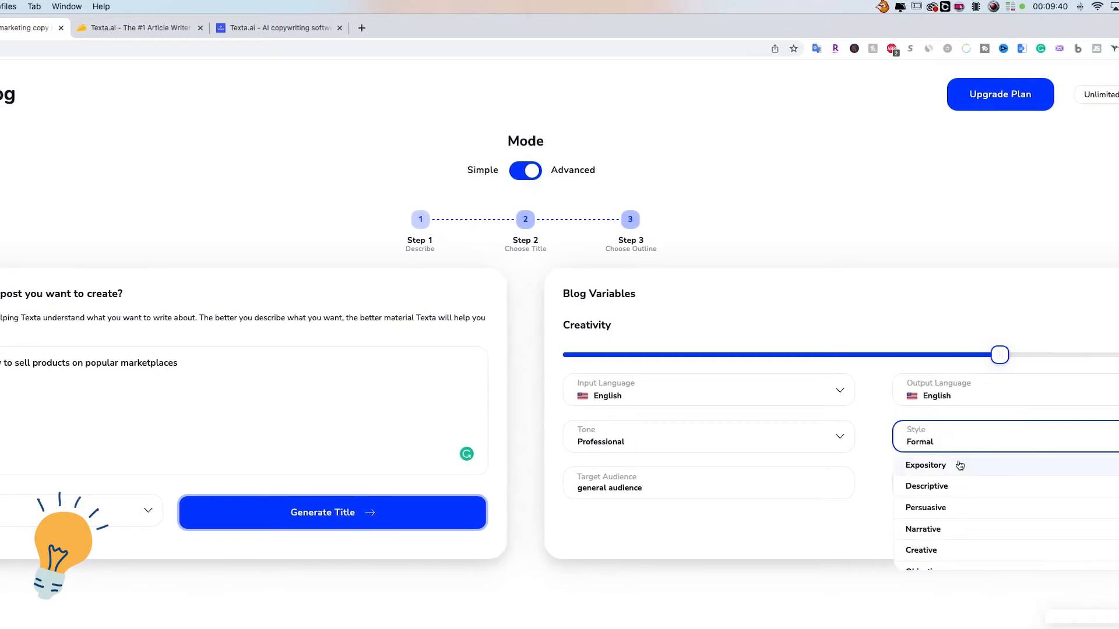
pyautogui.scroll(-2, 978, 494)
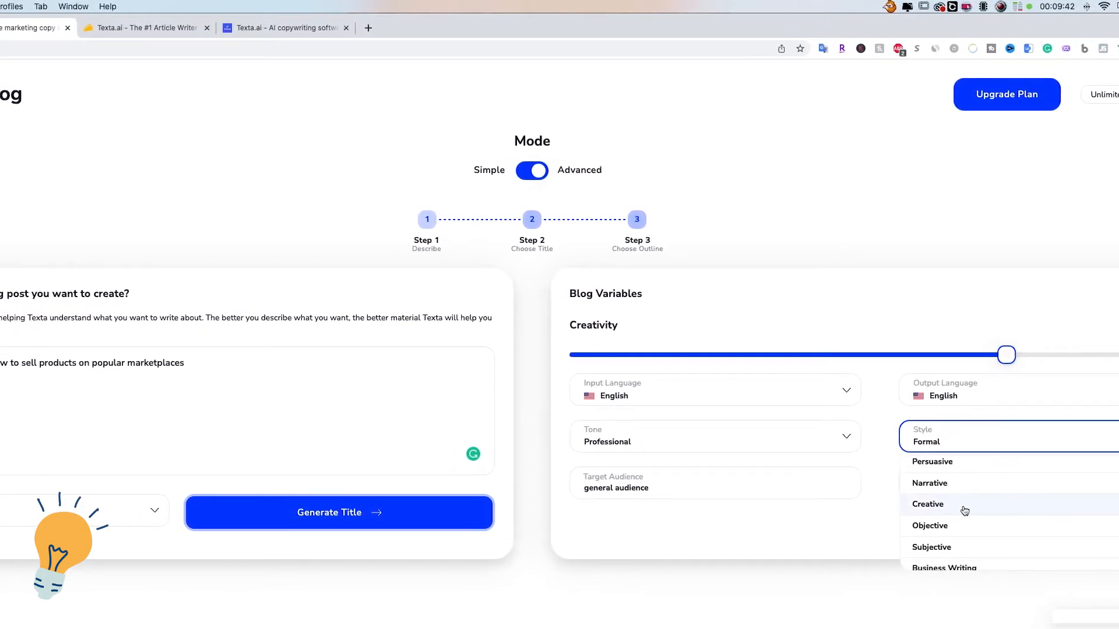
pyautogui.scroll(2, 966, 511)
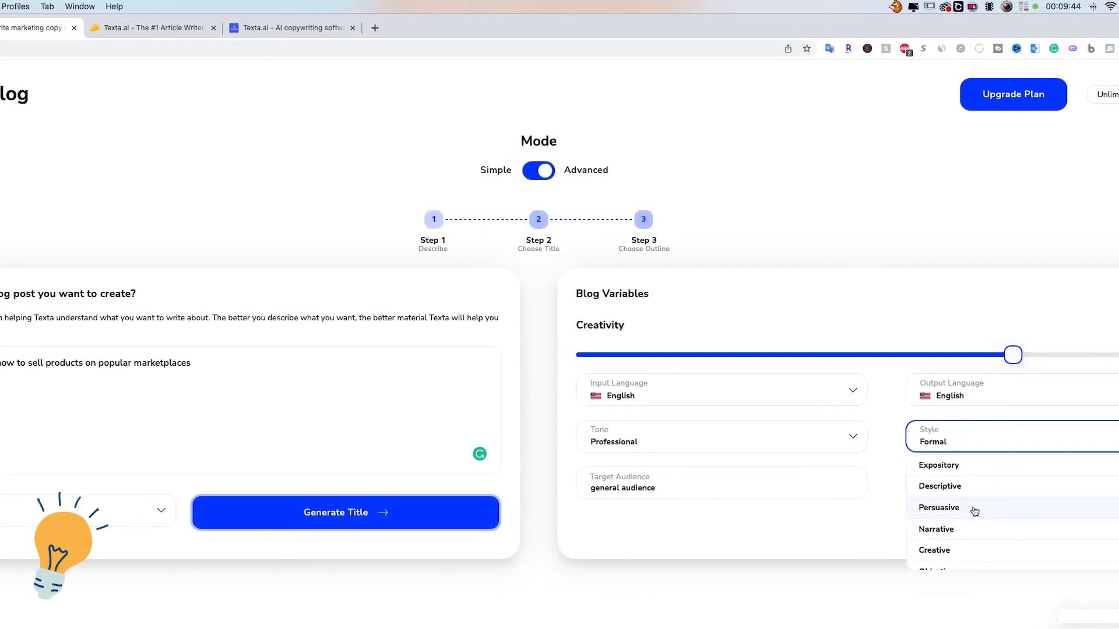
pyautogui.click(903, 448)
pyautogui.click(849, 440)
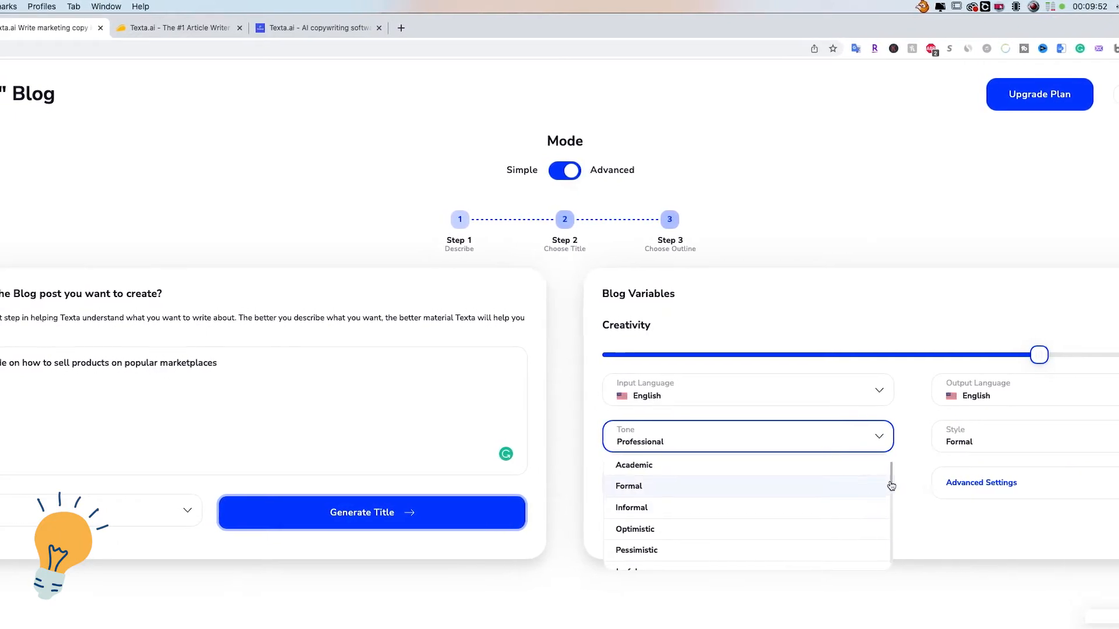
pyautogui.scroll(-1, 829, 509)
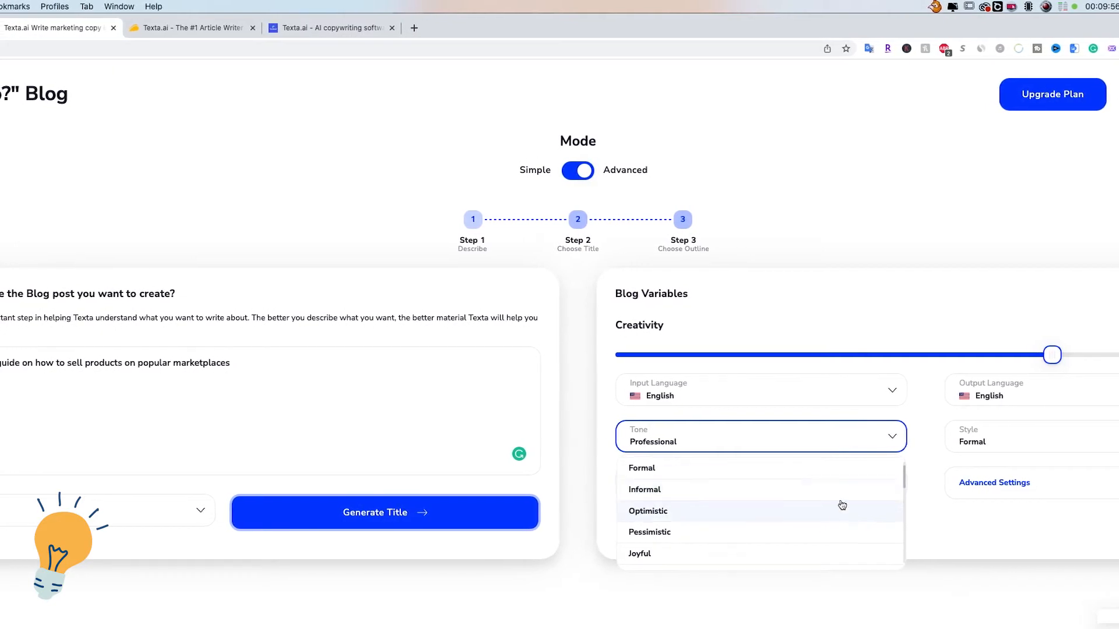
pyautogui.scroll(1, 839, 501)
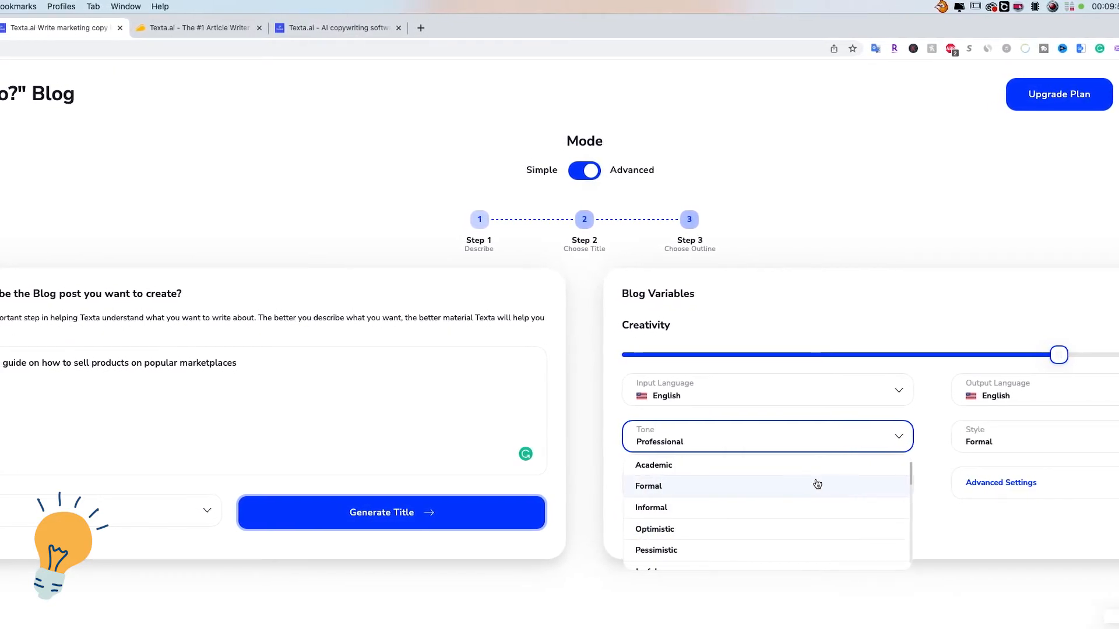
pyautogui.click(929, 469)
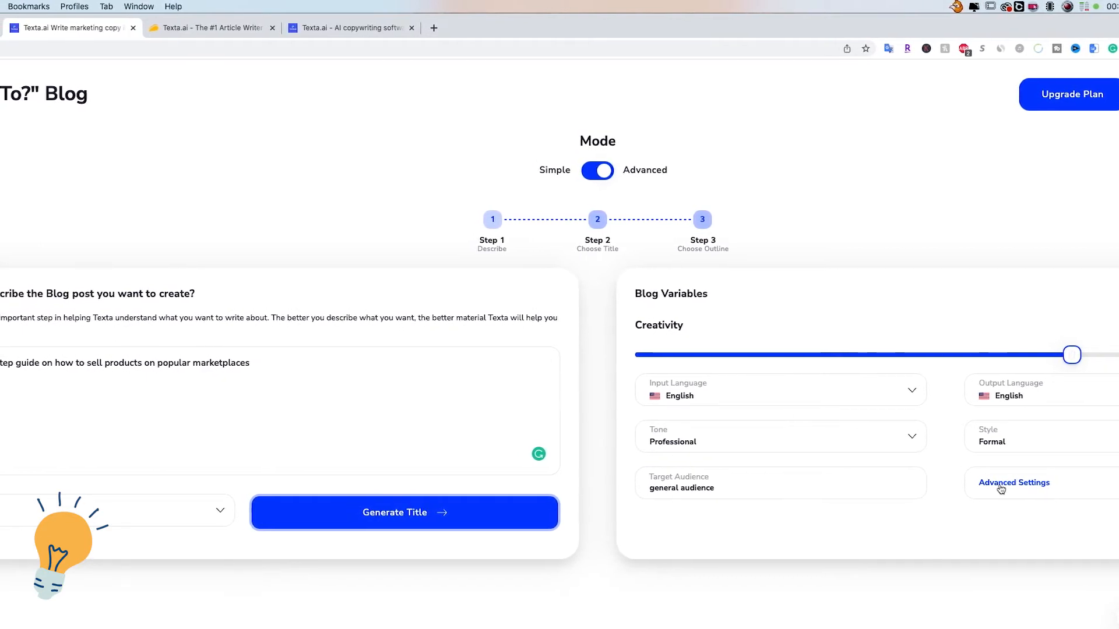
# - Set the Article Length to Large in the Advanced Settings and apply the change
pyautogui.click(1029, 485)
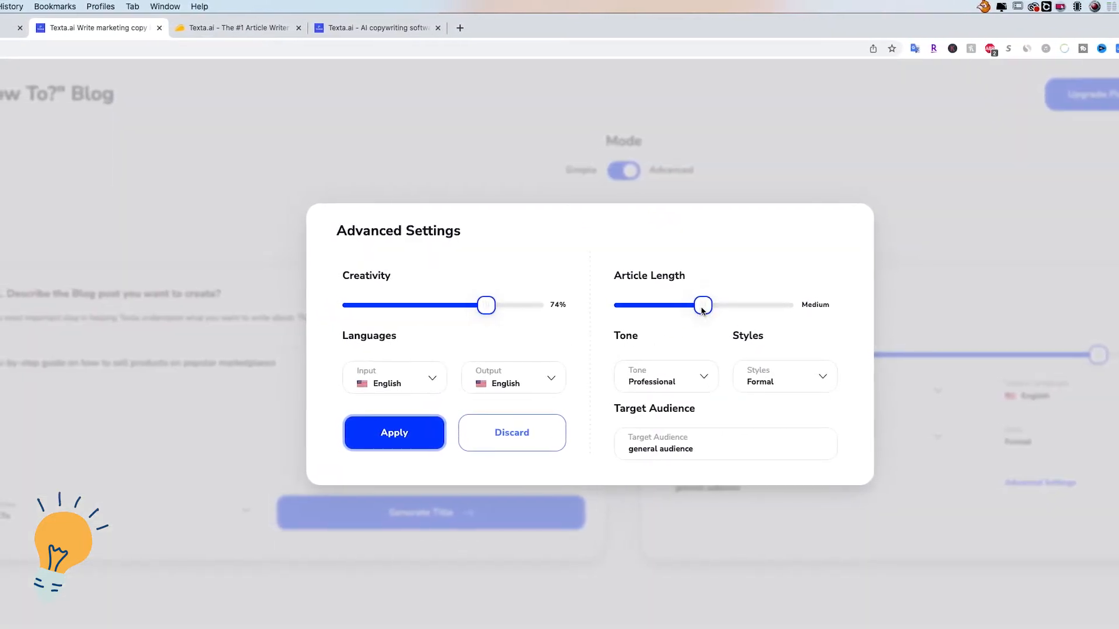
pyautogui.moveTo(697, 315); pyautogui.dragTo(807, 308)
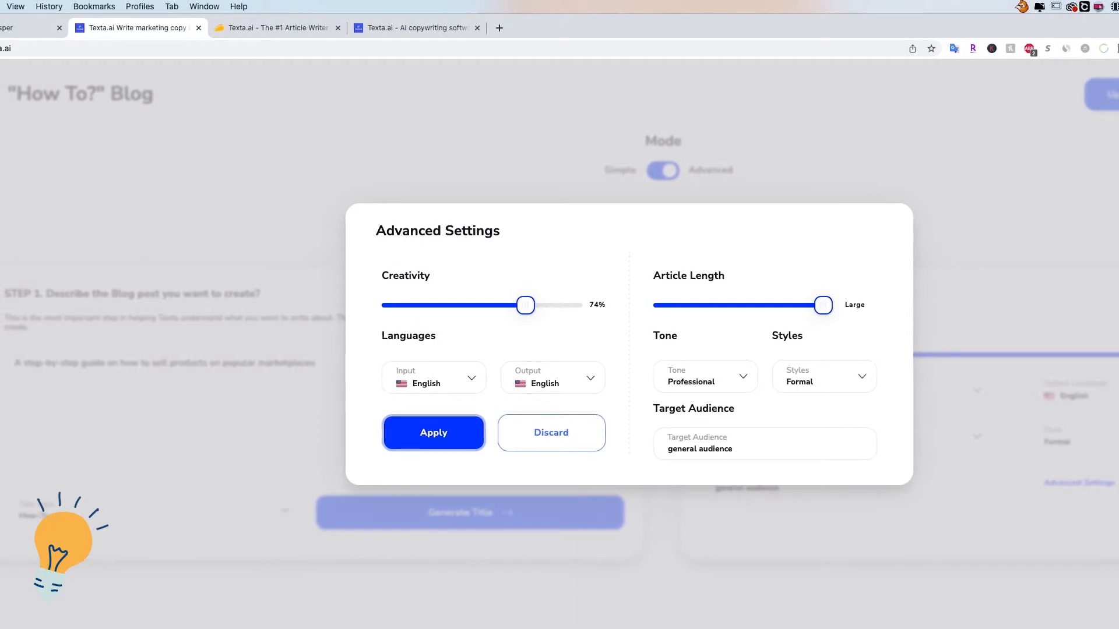
pyautogui.moveTo(830, 313)
pyautogui.mouseDown()
pyautogui.moveTo(673, 307)
pyautogui.moveTo(837, 316)
pyautogui.mouseUp()
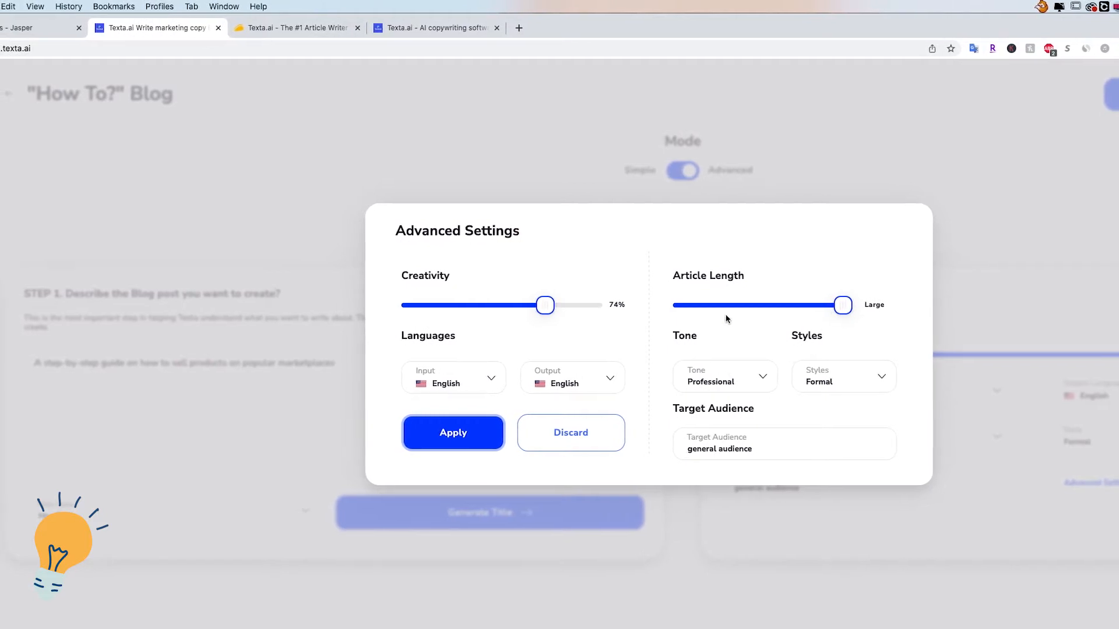
pyautogui.click(477, 435)
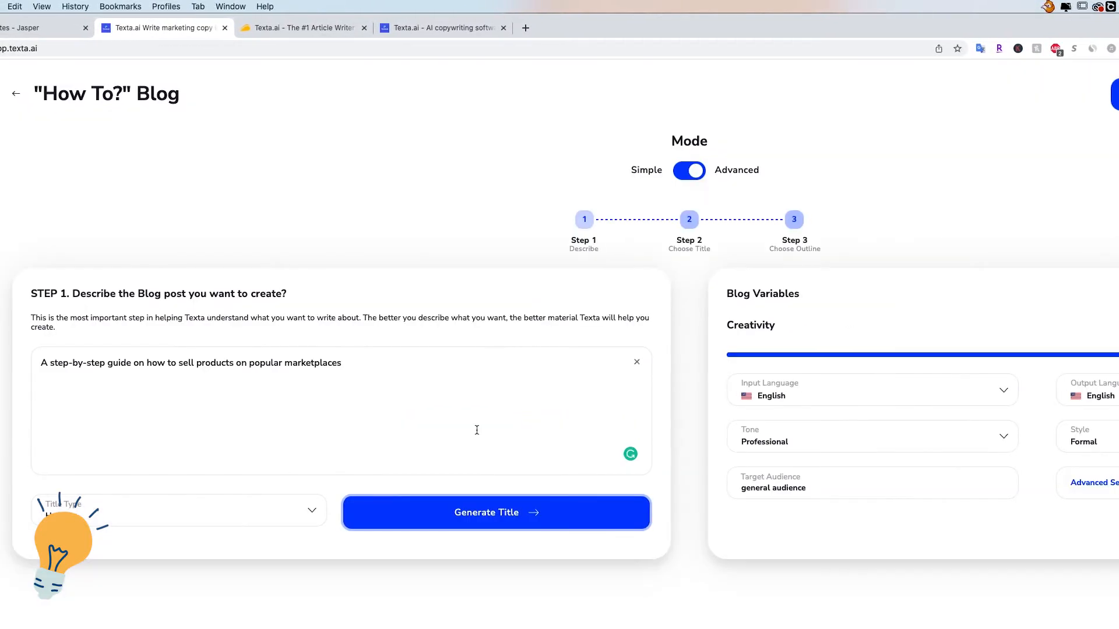
# - Replace the blog description with "I want to write a step-by-step article on how to install presets on lightroom on mac os."
pyautogui.moveTo(342, 363); pyautogui.dragTo(23, 361)
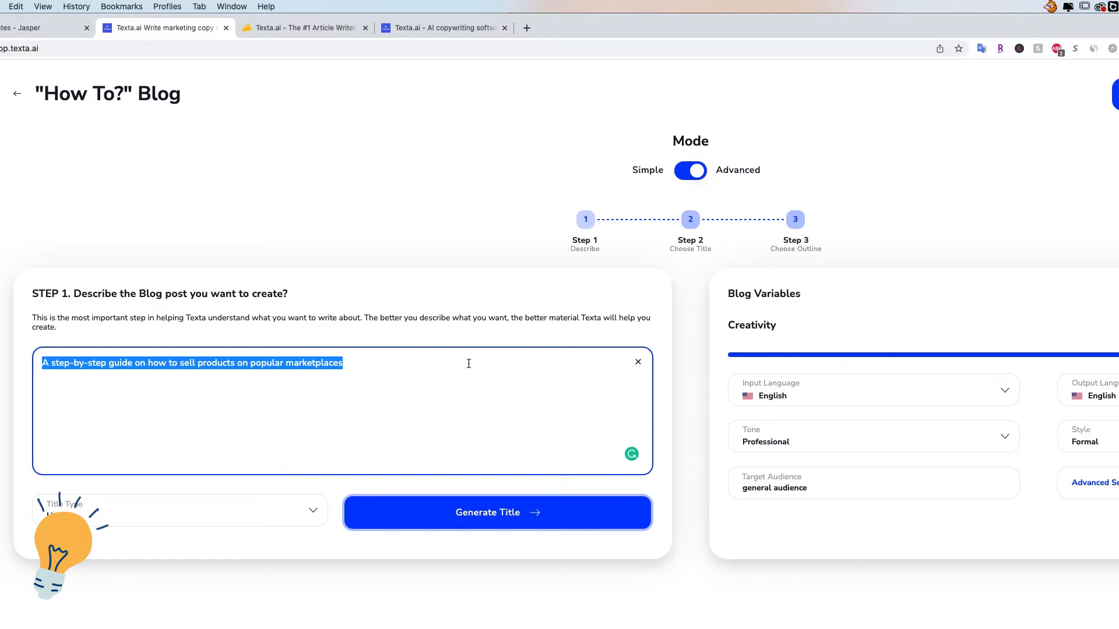
pyautogui.write('I want to write a step-by-step article on how to install presets on lightroom on mac os.')
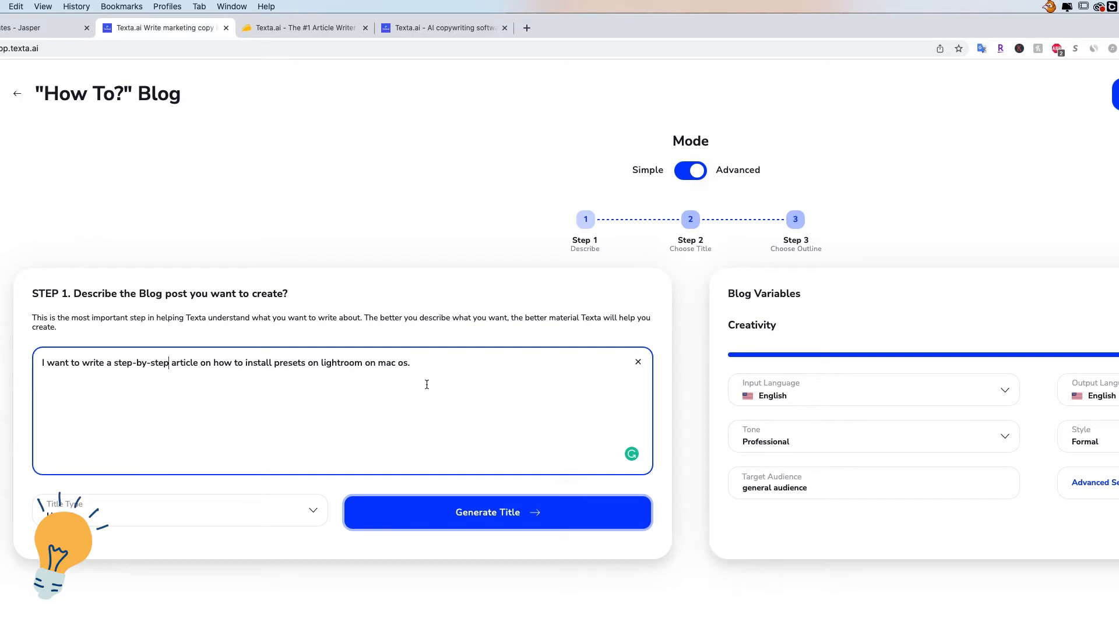
pyautogui.moveTo(416, 382); pyautogui.dragTo(45, 369)
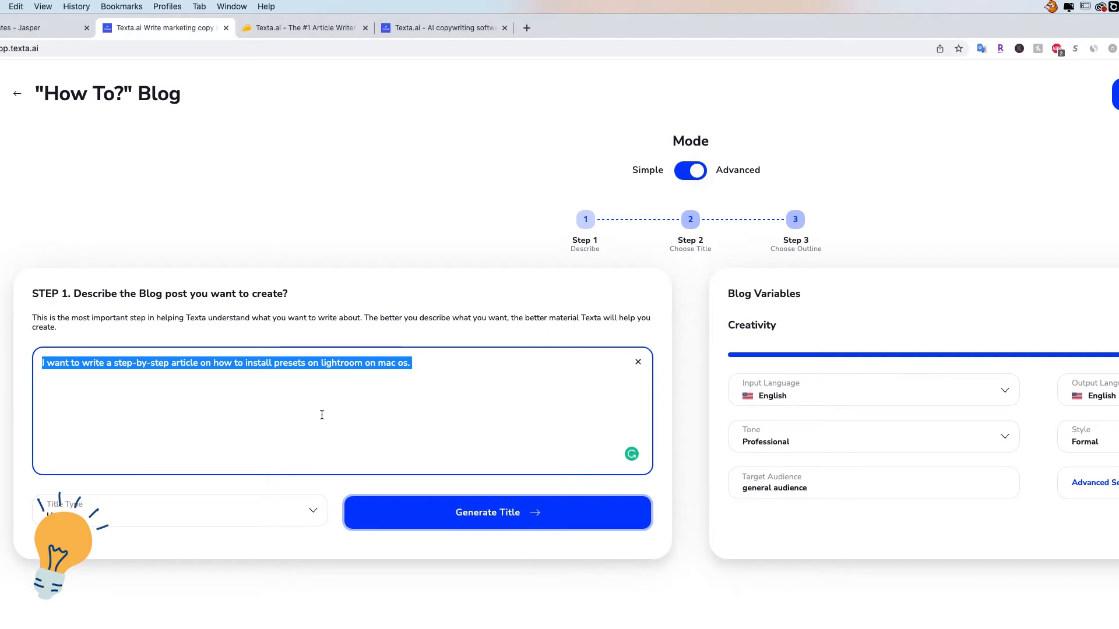
pyautogui.click(436, 405)
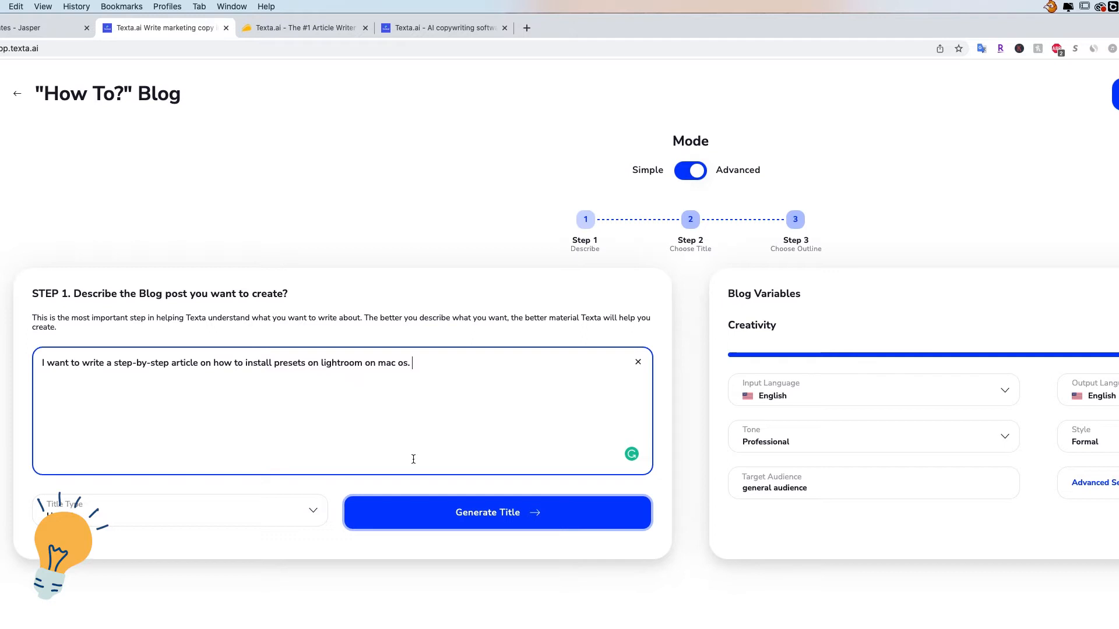
# - Generate title suggestions and create an outline from the title "How to Add Custom Presets to Lightroom on Mac OS"
pyautogui.click(490, 519)
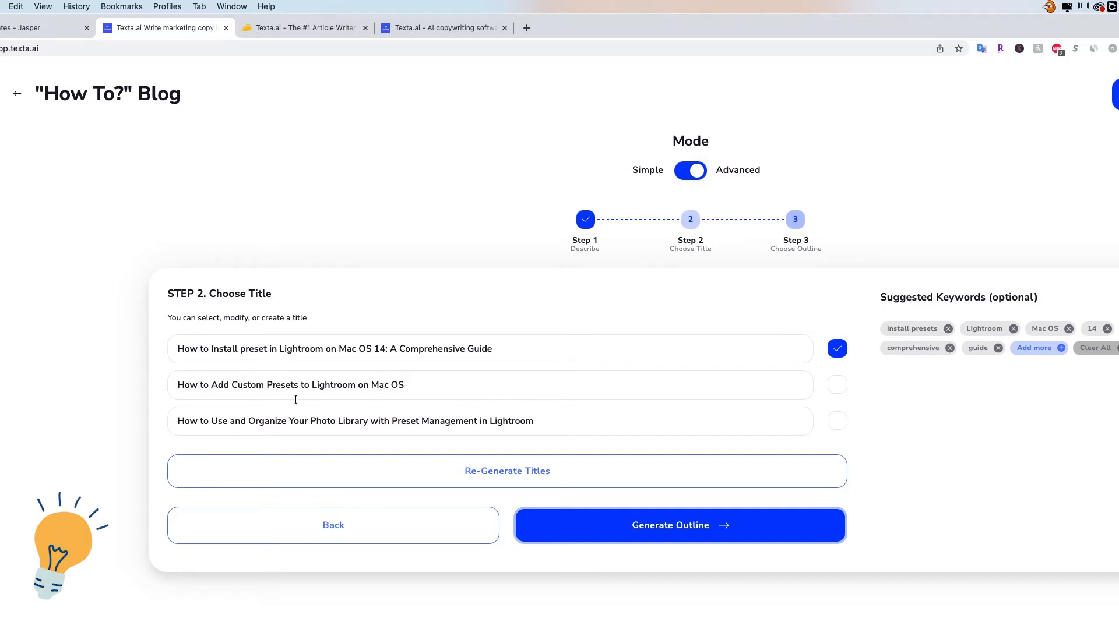
pyautogui.click(838, 387)
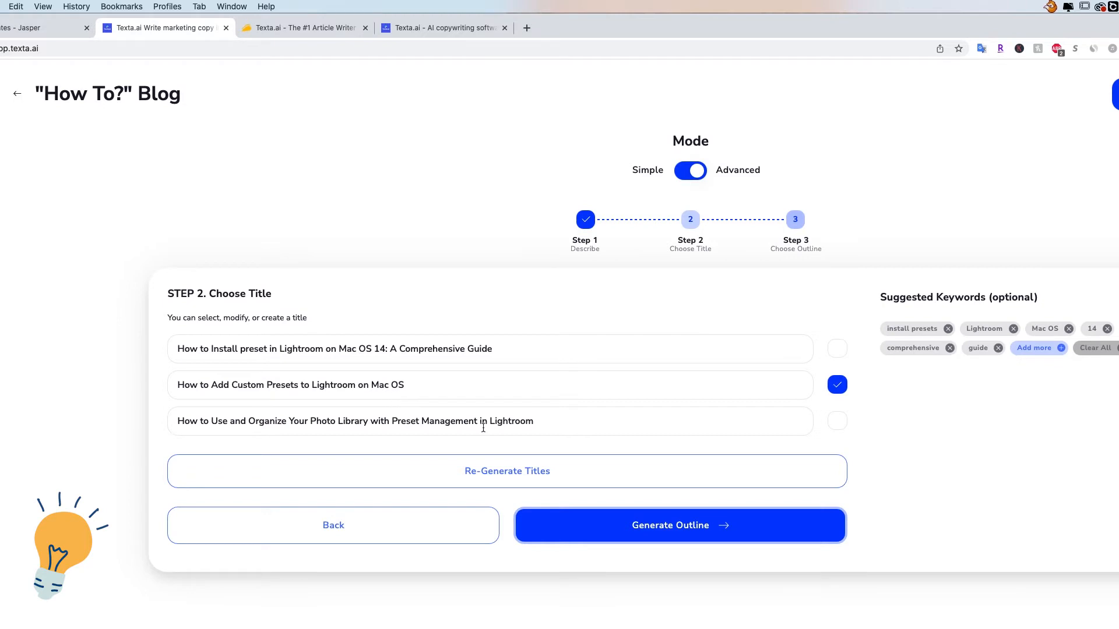
pyautogui.click(679, 528)
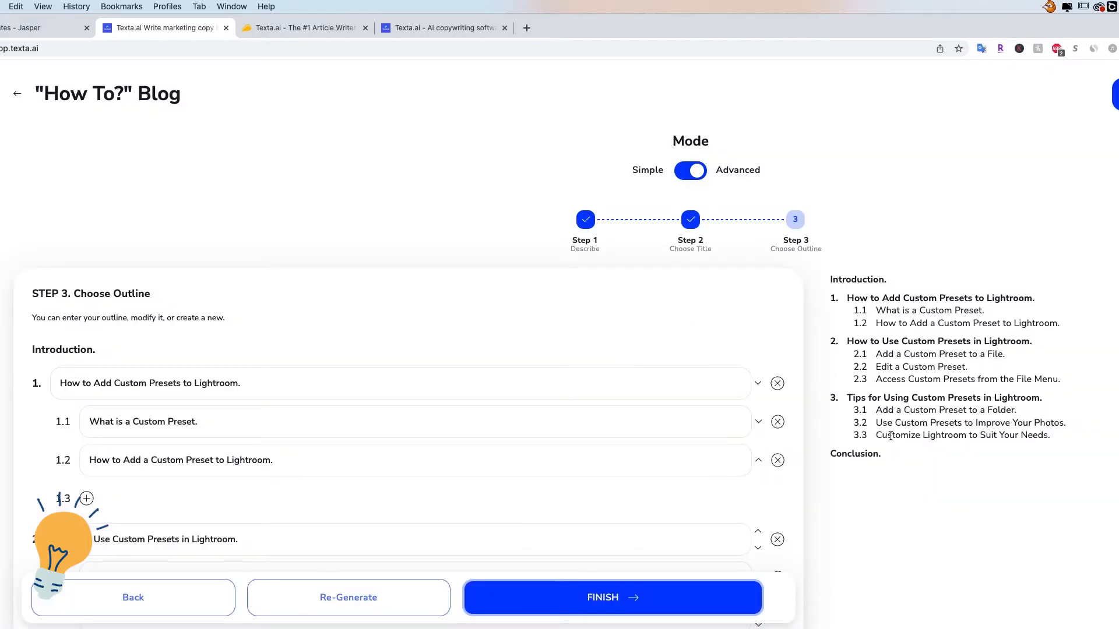
# - Review the generated outline, highlighting the subheadings about custom presets in sections 1 and 2
pyautogui.scroll(-3, 809, 349)
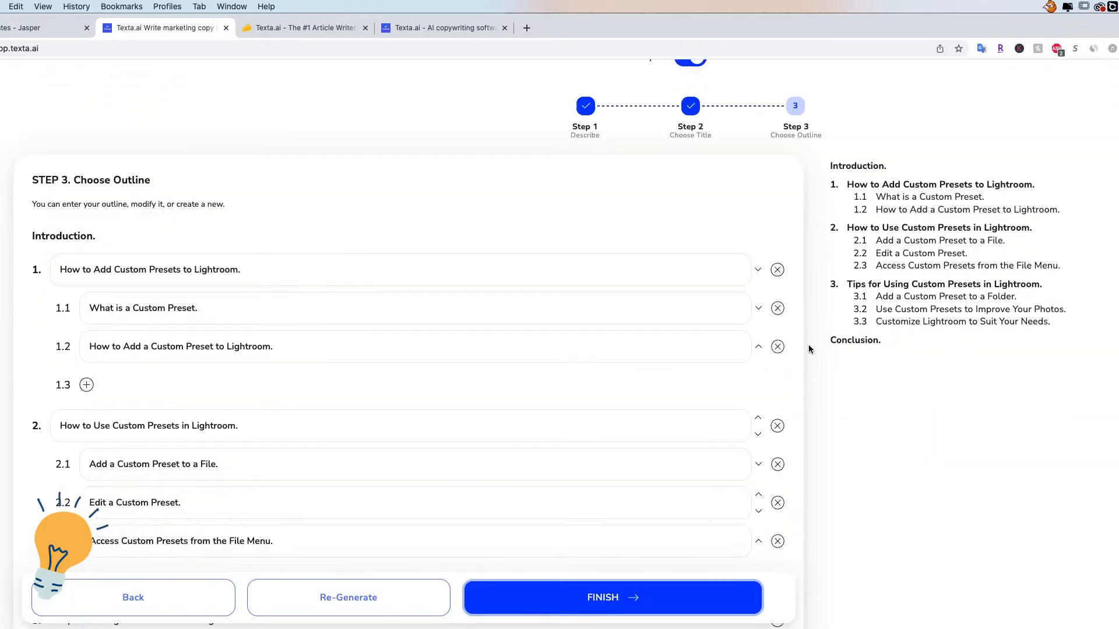
pyautogui.scroll(-1, 810, 349)
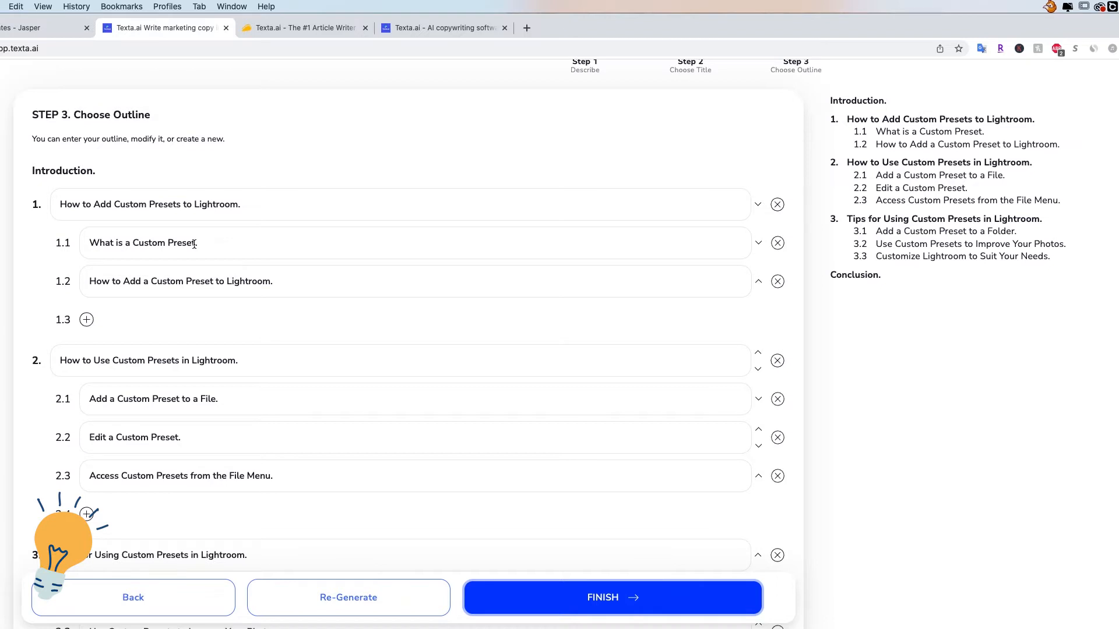
pyautogui.moveTo(194, 244); pyautogui.dragTo(132, 243)
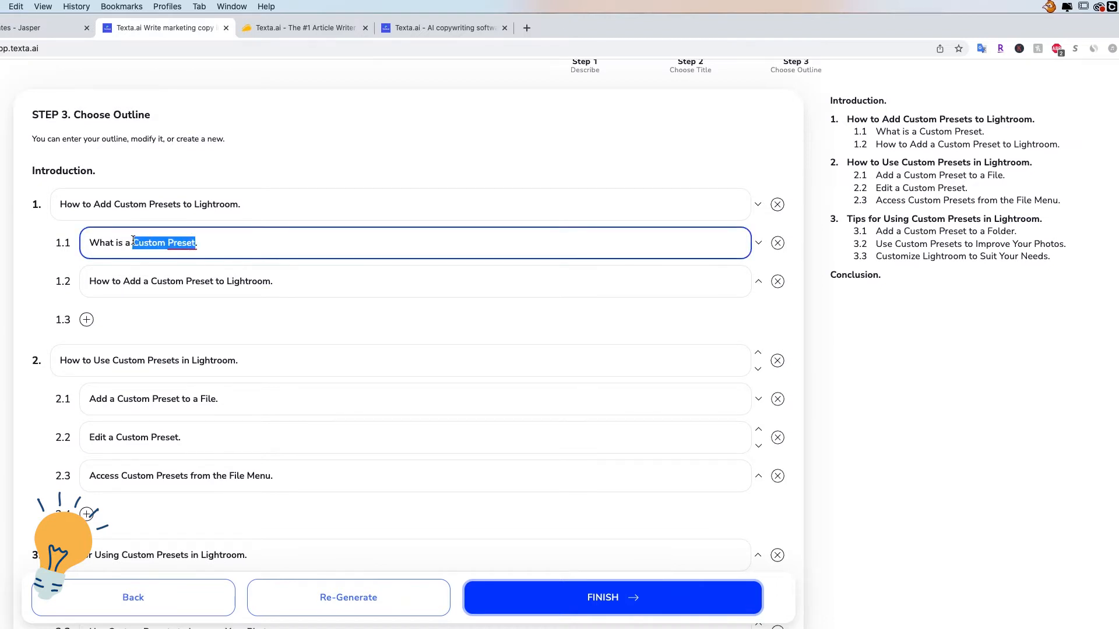
pyautogui.click(281, 163)
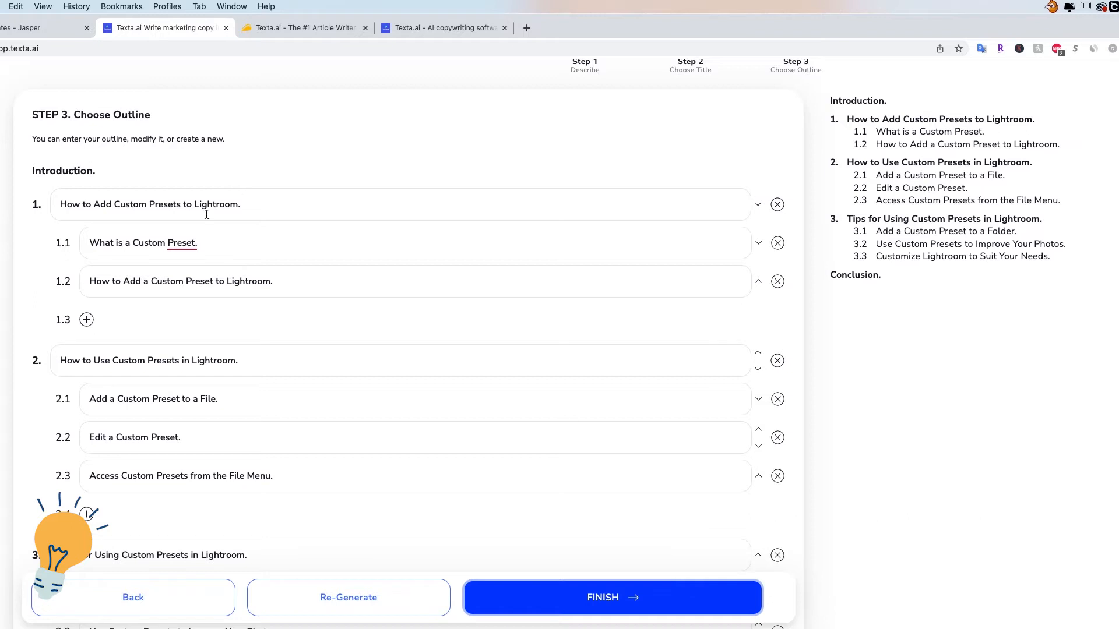
pyautogui.scroll(-3, 169, 302)
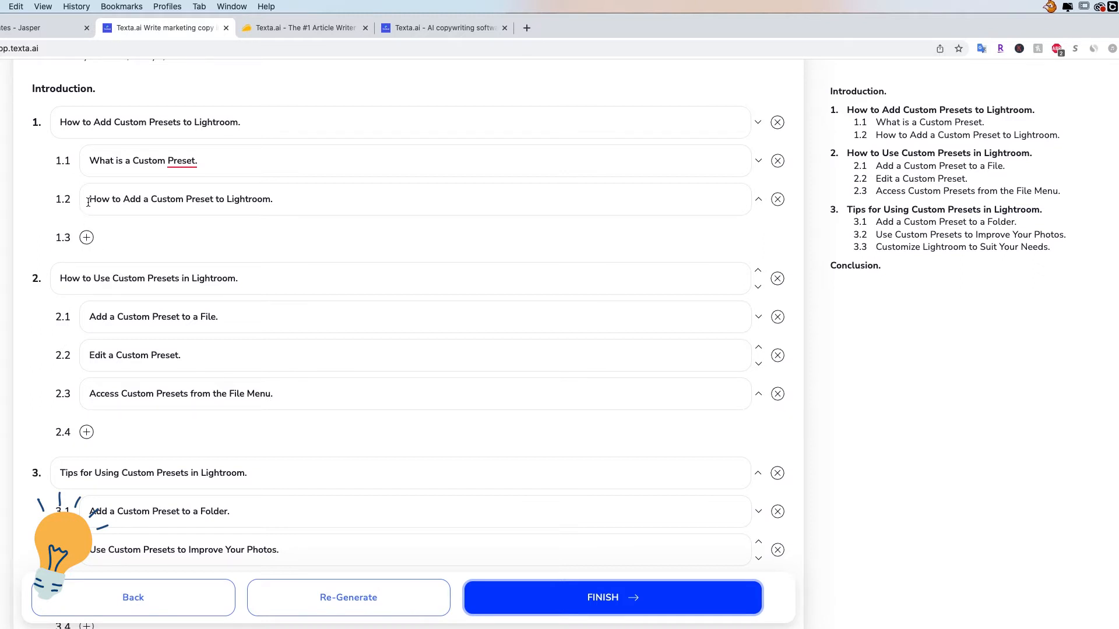
pyautogui.moveTo(88, 201); pyautogui.dragTo(280, 201)
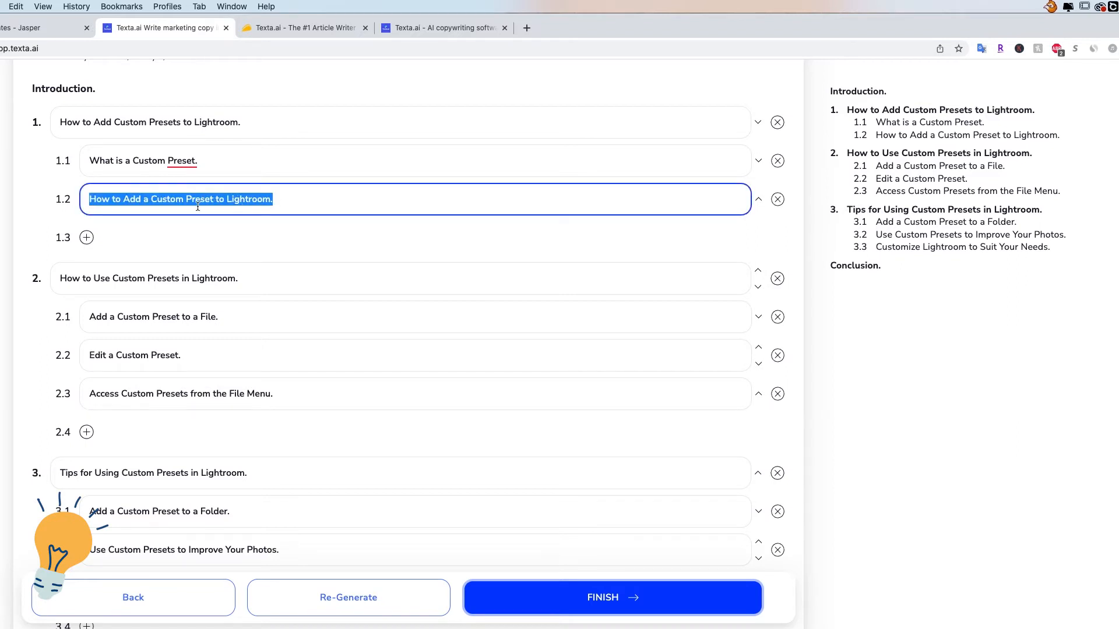
pyautogui.moveTo(281, 203); pyautogui.dragTo(77, 199)
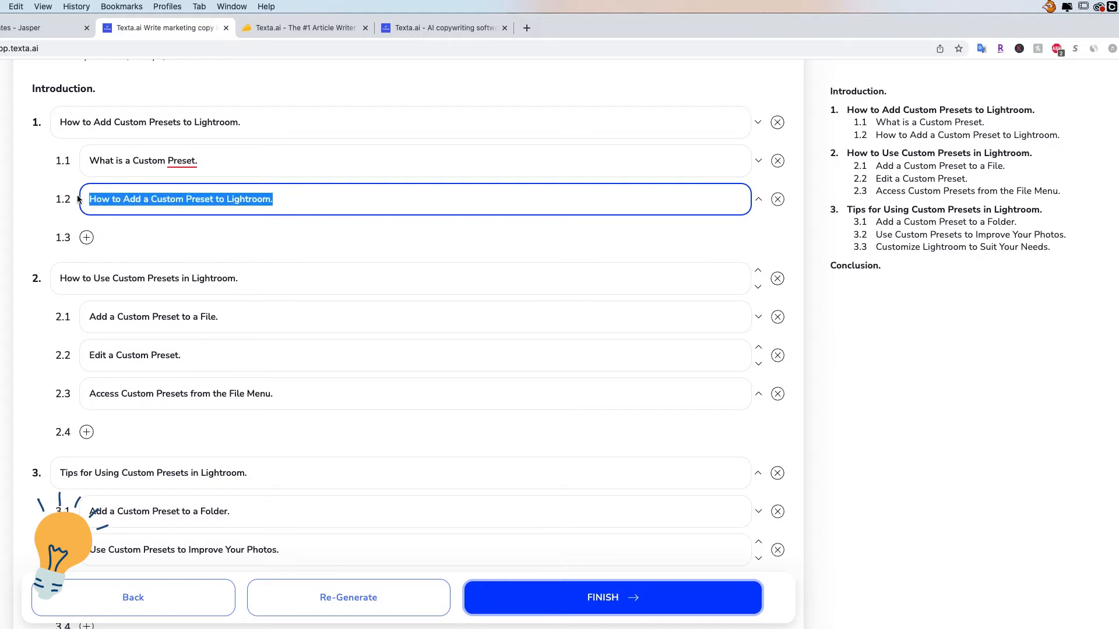
pyautogui.click(256, 283)
pyautogui.moveTo(253, 282); pyautogui.dragTo(48, 285)
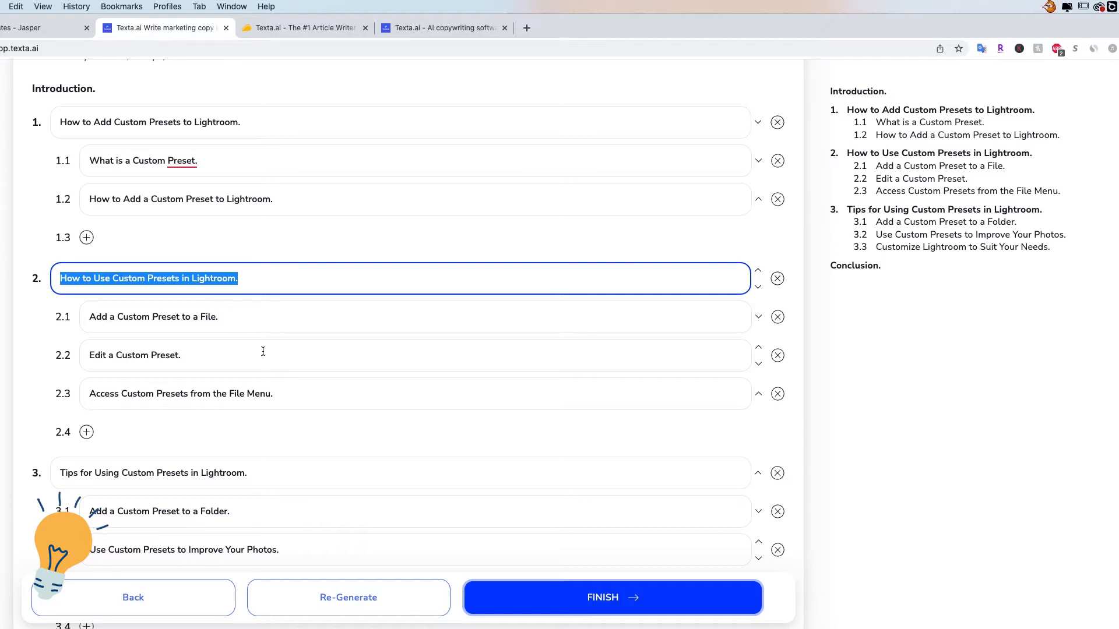
pyautogui.click(295, 396)
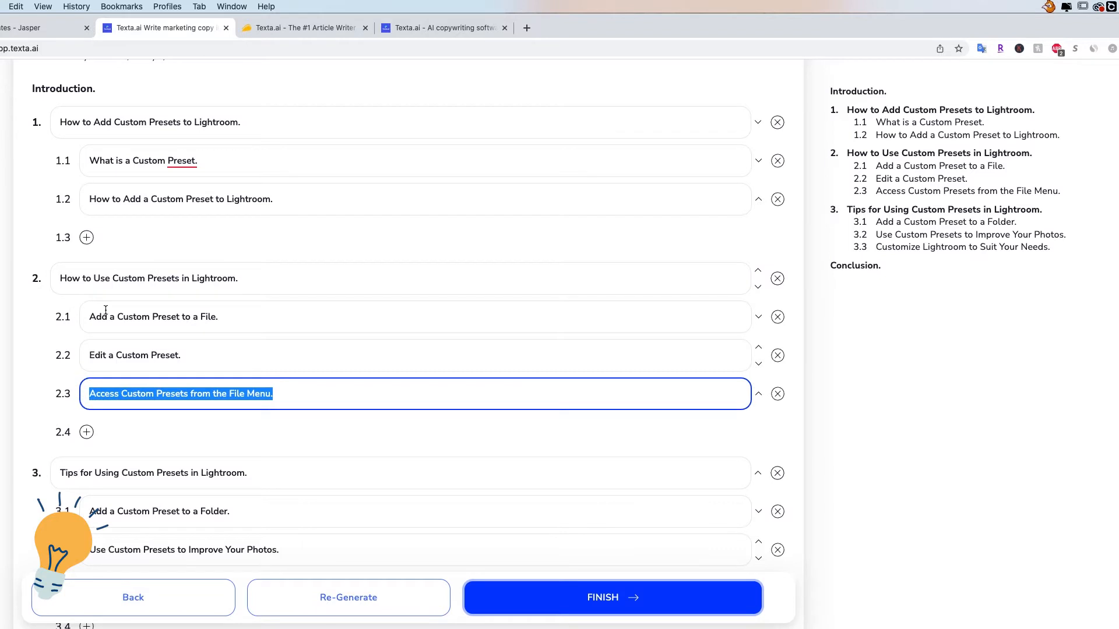
pyautogui.click(241, 364)
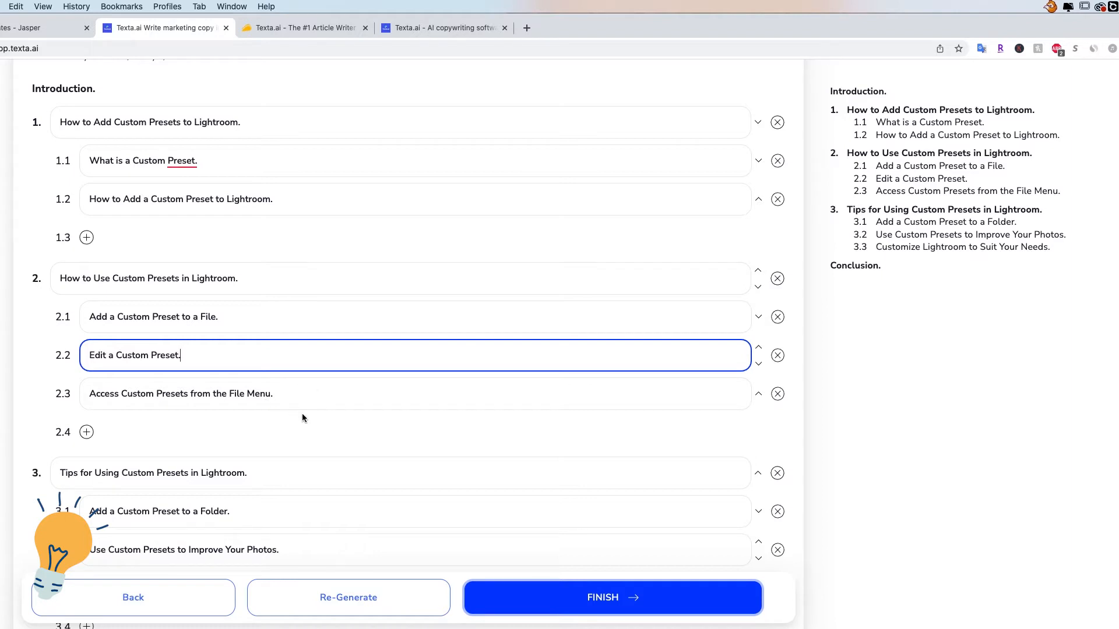
pyautogui.scroll(1, 301, 414)
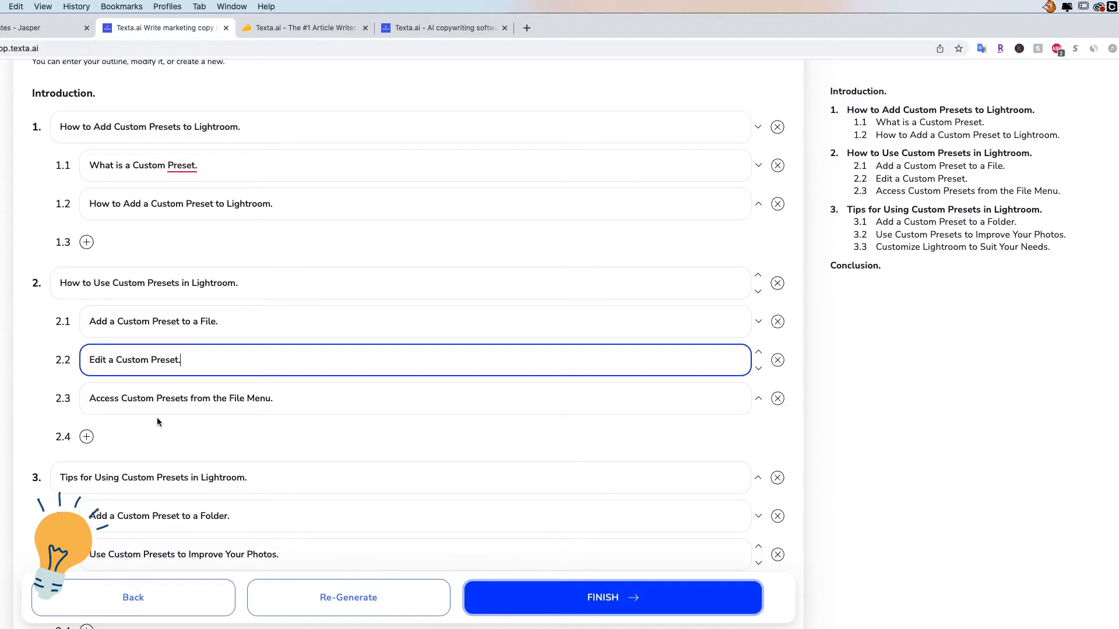
# - Remove the subheading "Access Custom Presets from the File Menu." from section 2 of the outline
pyautogui.moveTo(294, 398); pyautogui.dragTo(91, 405)
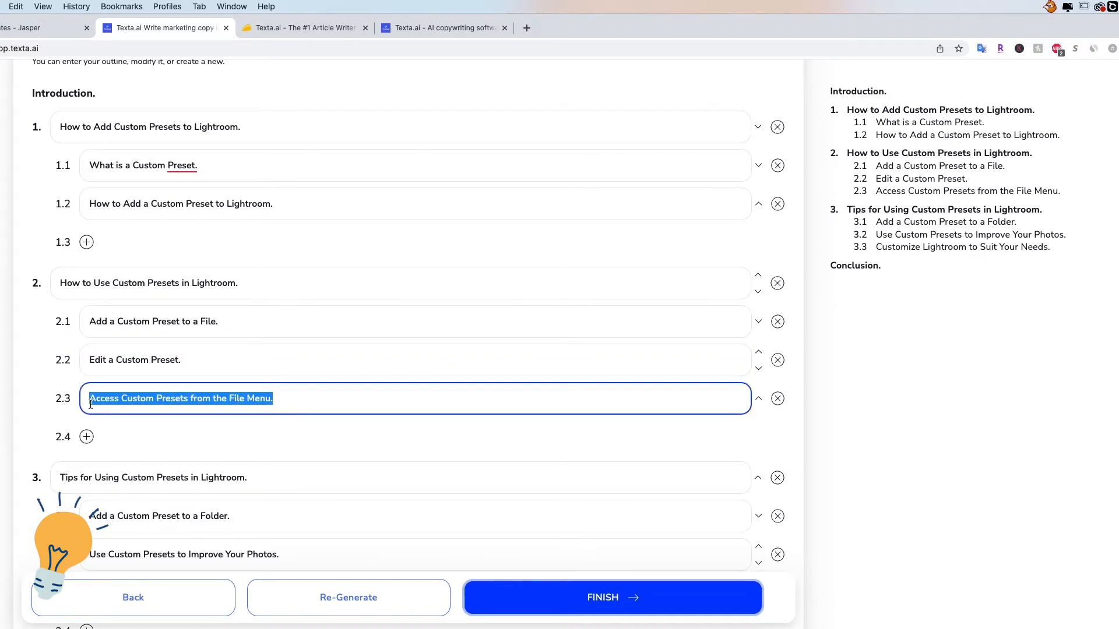
pyautogui.click(266, 400)
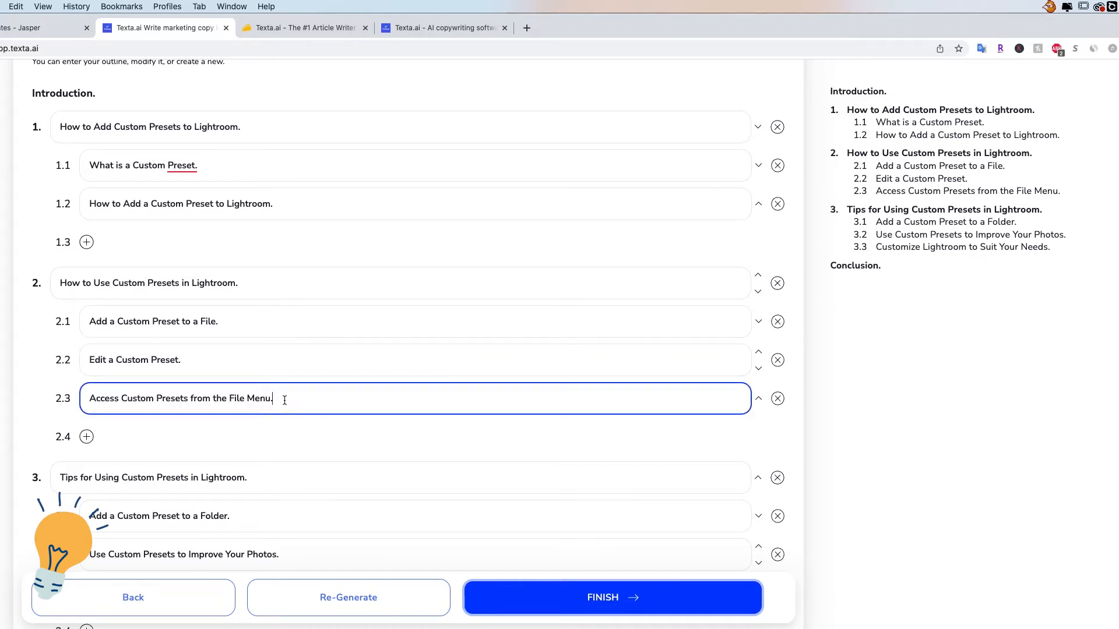
pyautogui.press('BackSpace')
pyautogui.press('BackSpace')
pyautogui.press('BackSpace')
pyautogui.press('BackSpace')
pyautogui.press('BackSpace')
pyautogui.press('BackSpace')
pyautogui.press('BackSpace')
pyautogui.press('BackSpace')
pyautogui.press('BackSpace')
pyautogui.press('BackSpace')
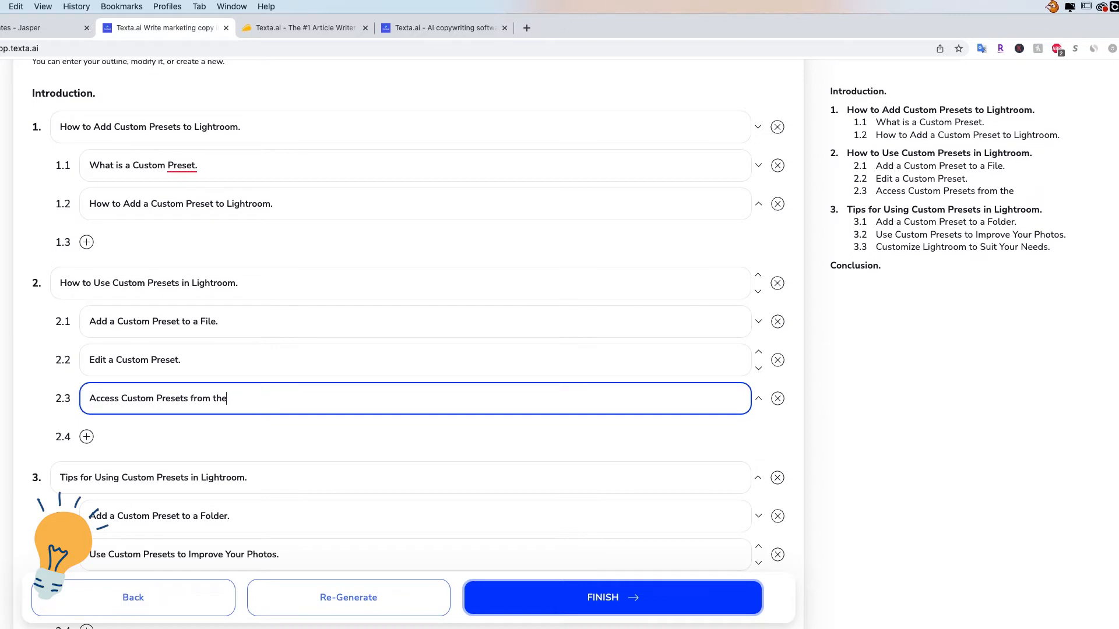
pyautogui.press('BackSpace')
pyautogui.press('BackSpace')
pyautogui.press('BackSpace')
pyautogui.click(778, 401)
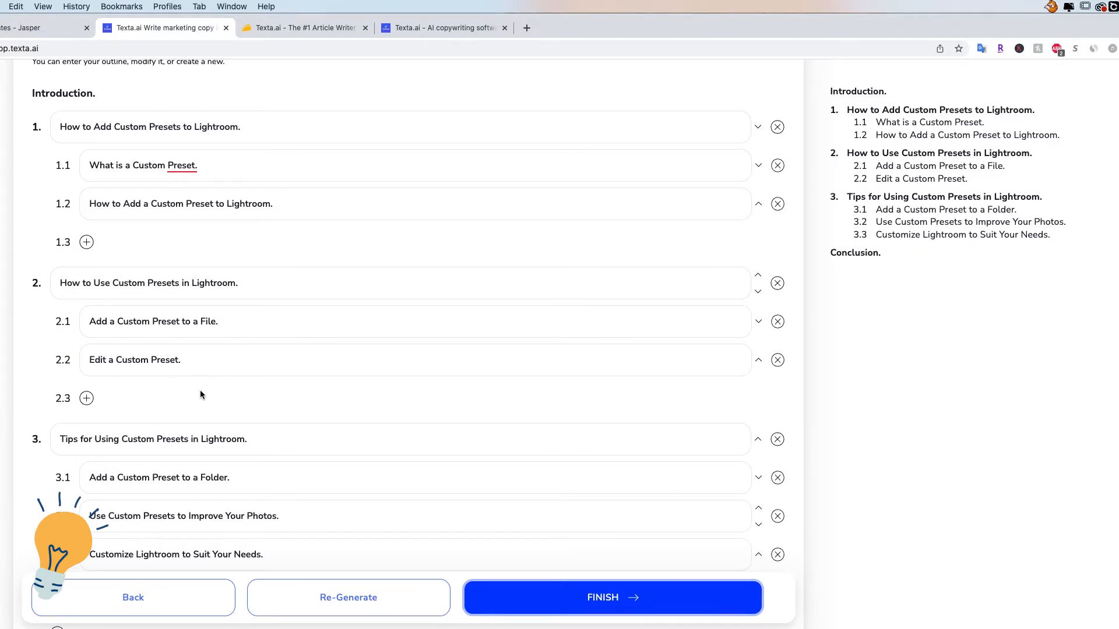
# - Move "Add a Custom Preset to a Folder." to the end of section 3, and swap section 2's two subheadings and back
pyautogui.scroll(-2, 200, 392)
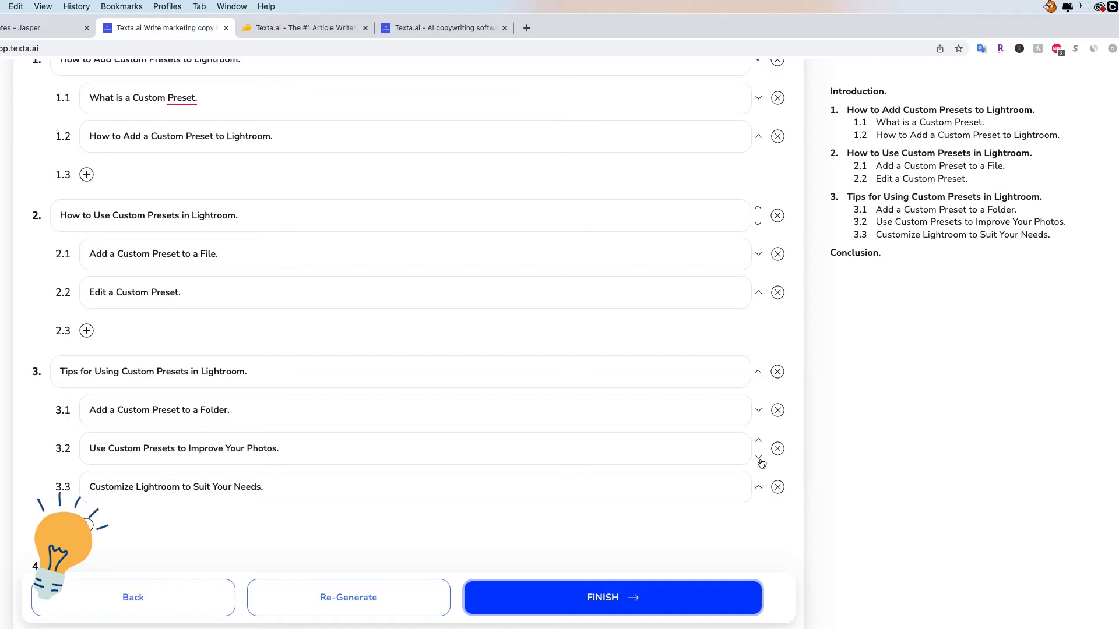
pyautogui.click(758, 441)
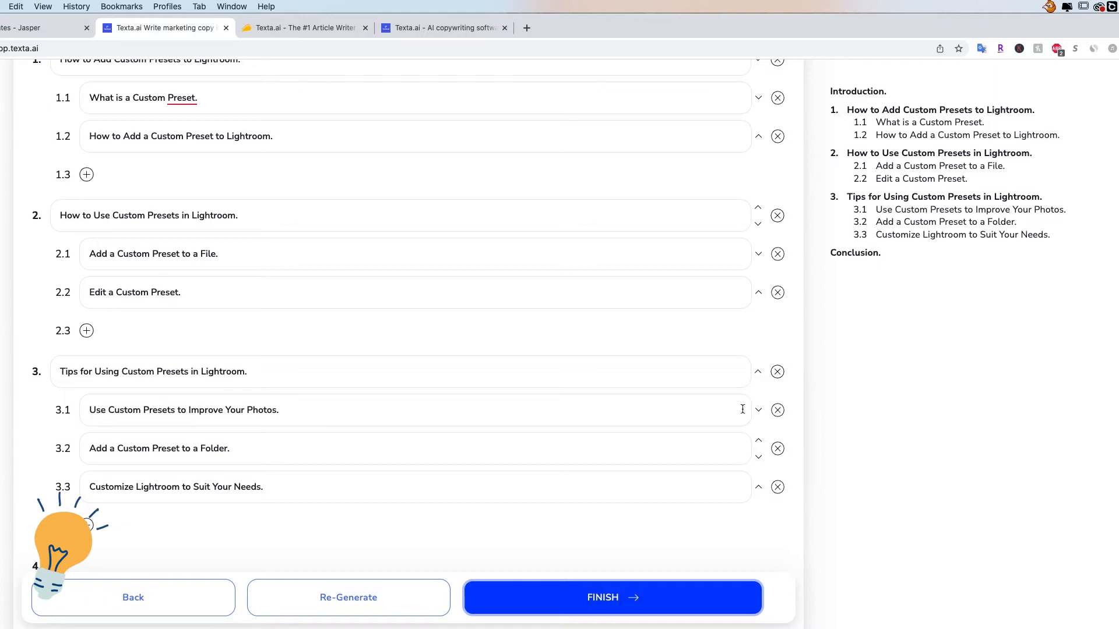
pyautogui.click(759, 459)
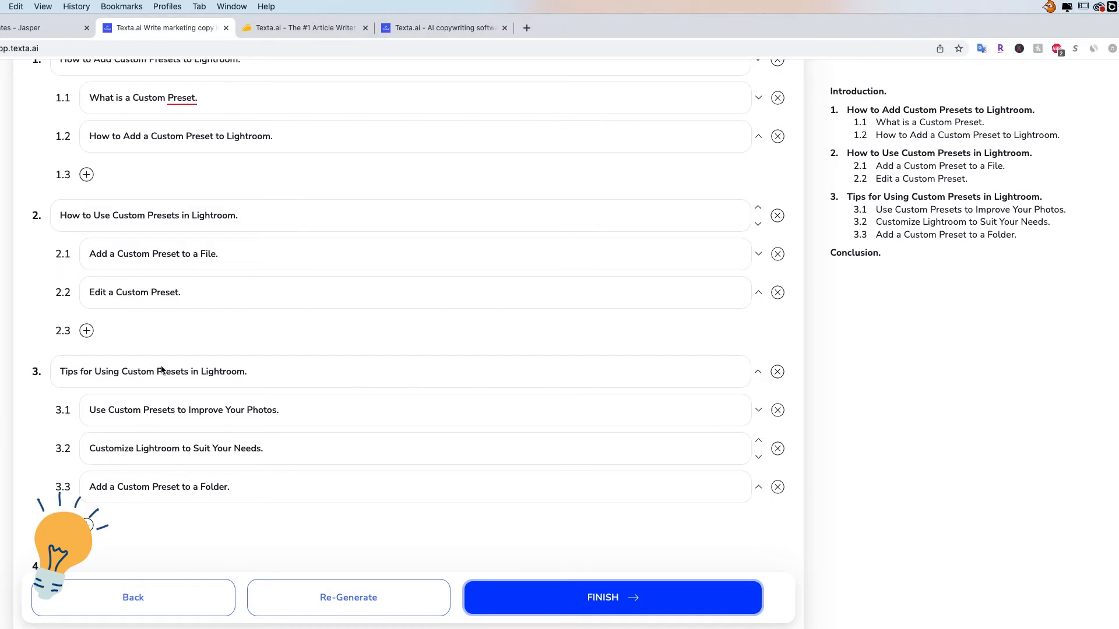
pyautogui.click(759, 294)
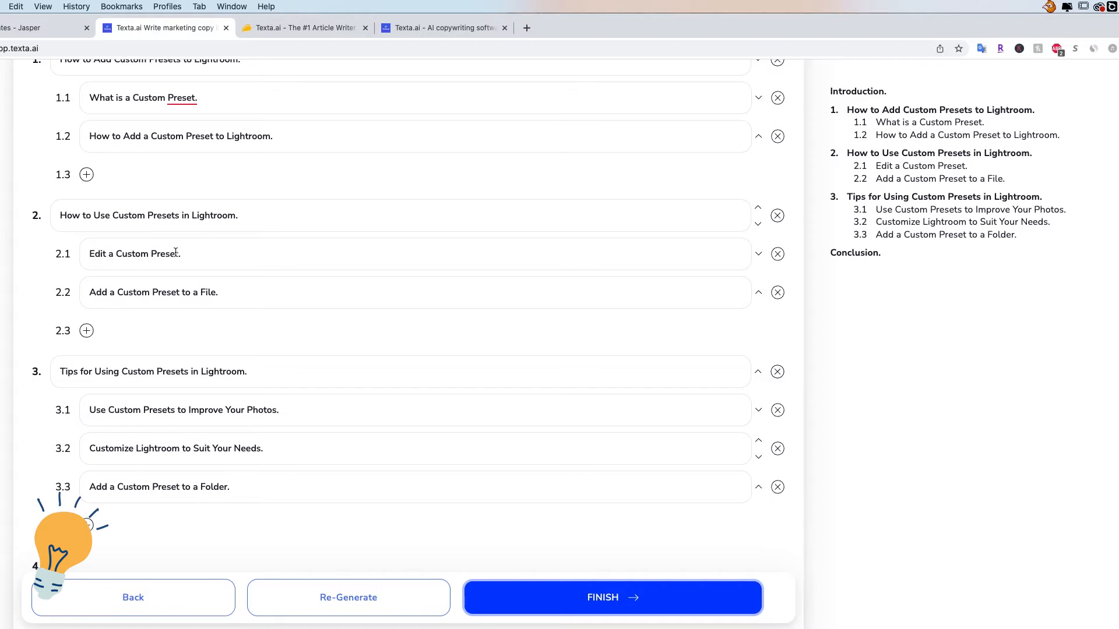
pyautogui.click(757, 293)
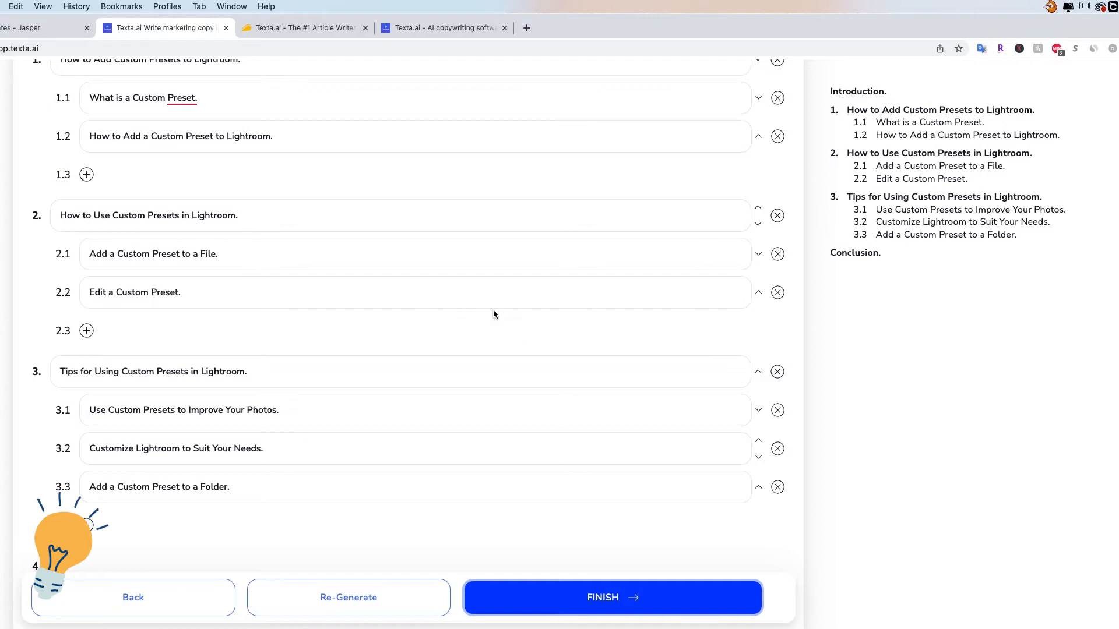
# - Remove the subheadings "Add a Custom Preset to a Folder." and "Customize Lightroom to Suit Your Needs." from section 3 of the outline
pyautogui.scroll(-2, 493, 310)
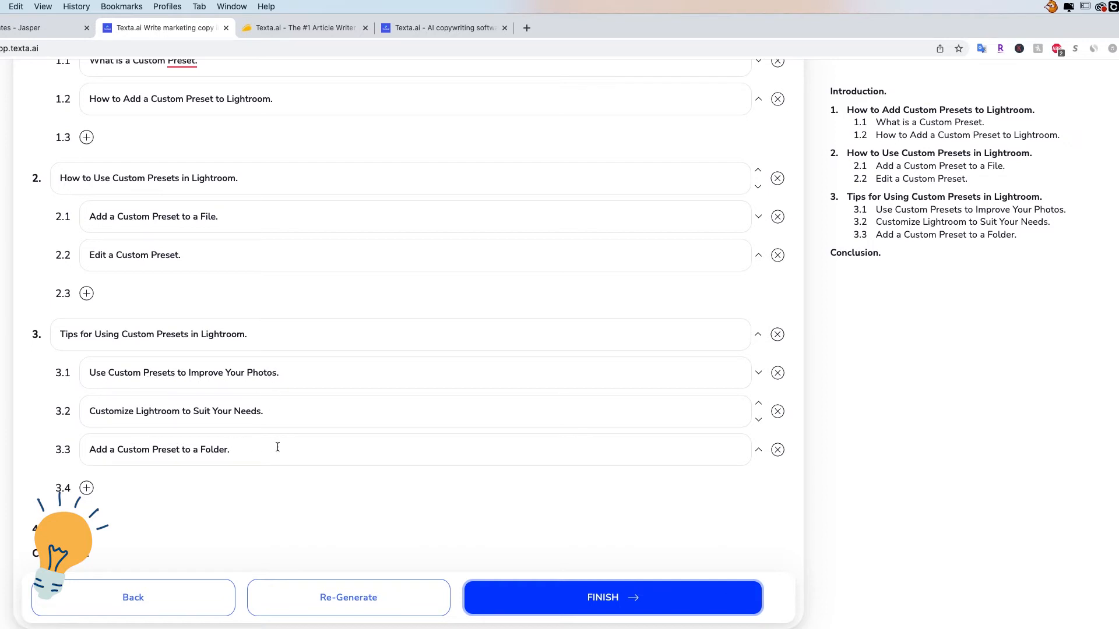
pyautogui.click(777, 449)
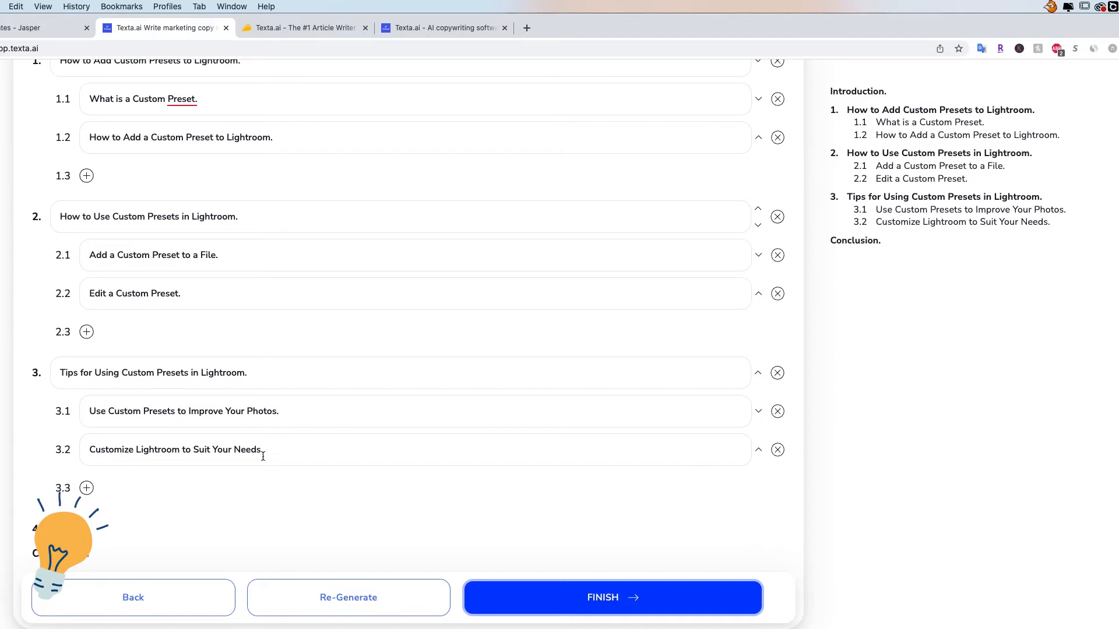
pyautogui.moveTo(277, 455); pyautogui.dragTo(77, 451)
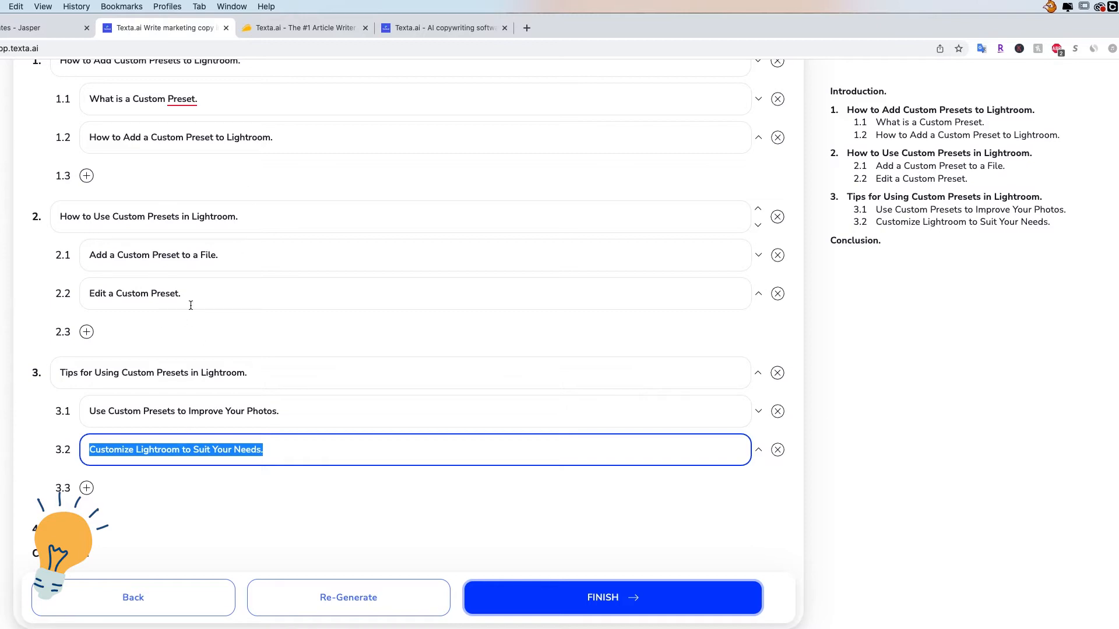
pyautogui.scroll(5, 166, 190)
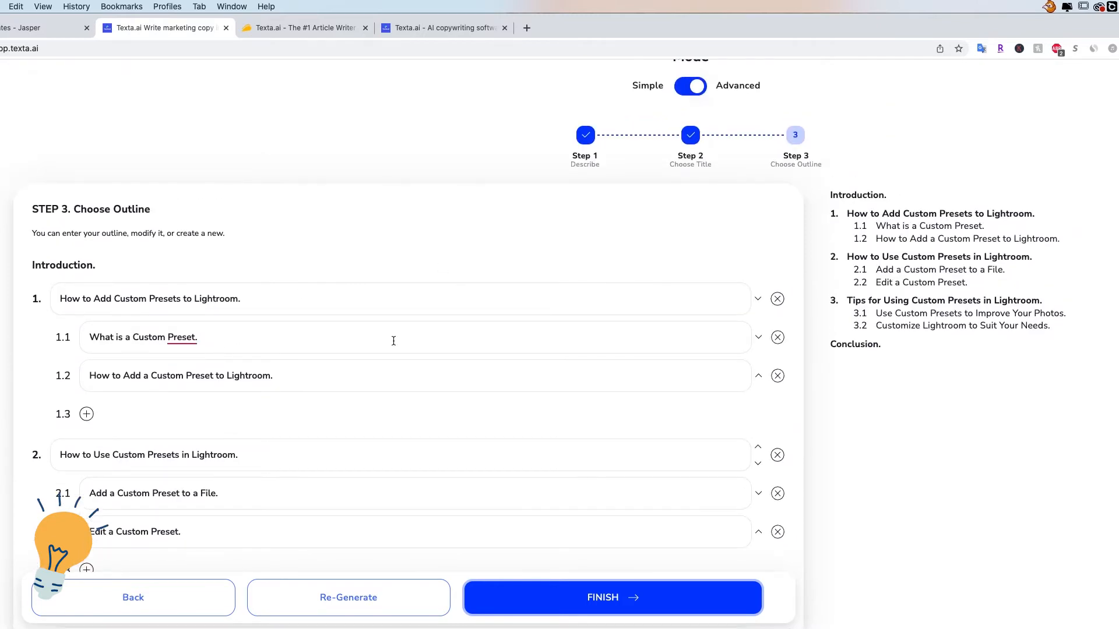
pyautogui.scroll(-5, 393, 341)
pyautogui.moveTo(295, 452); pyautogui.dragTo(84, 450)
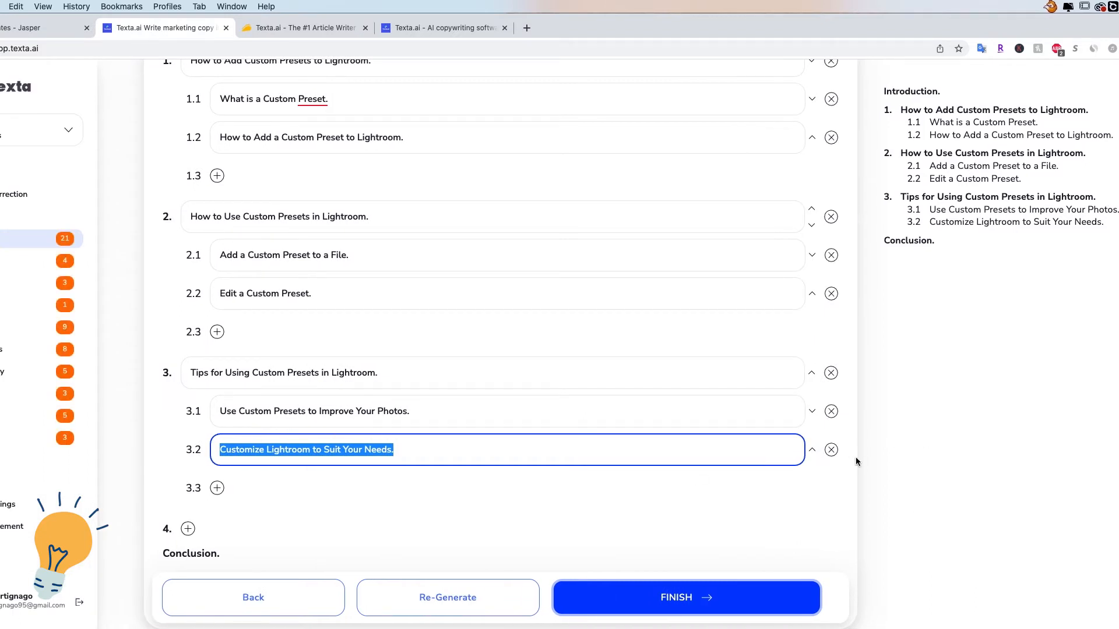
pyautogui.click(831, 450)
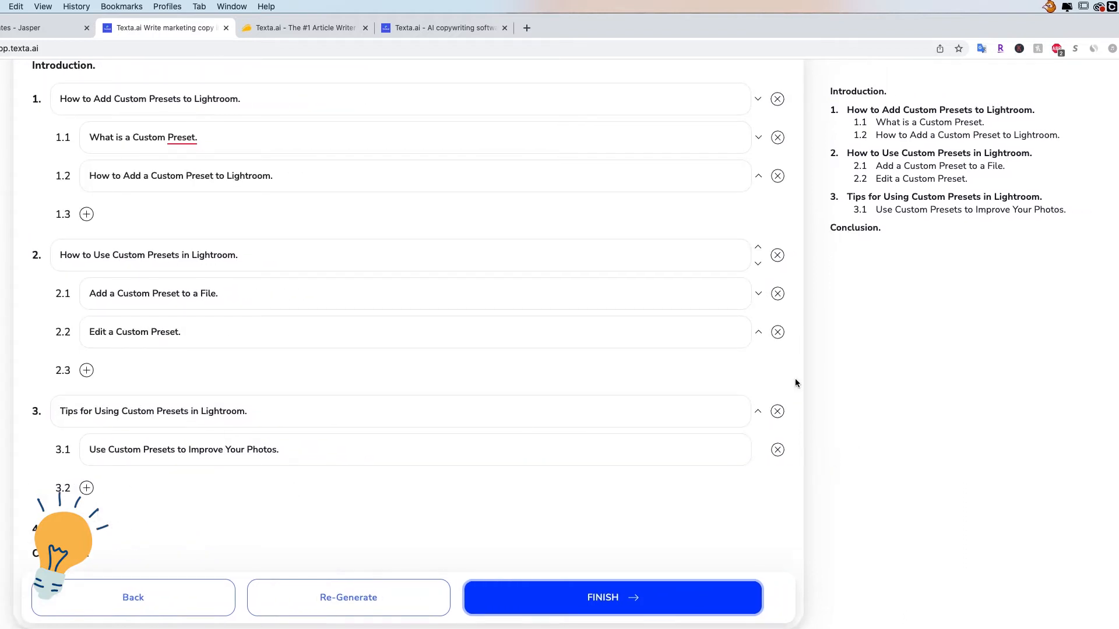
pyautogui.scroll(1, 807, 381)
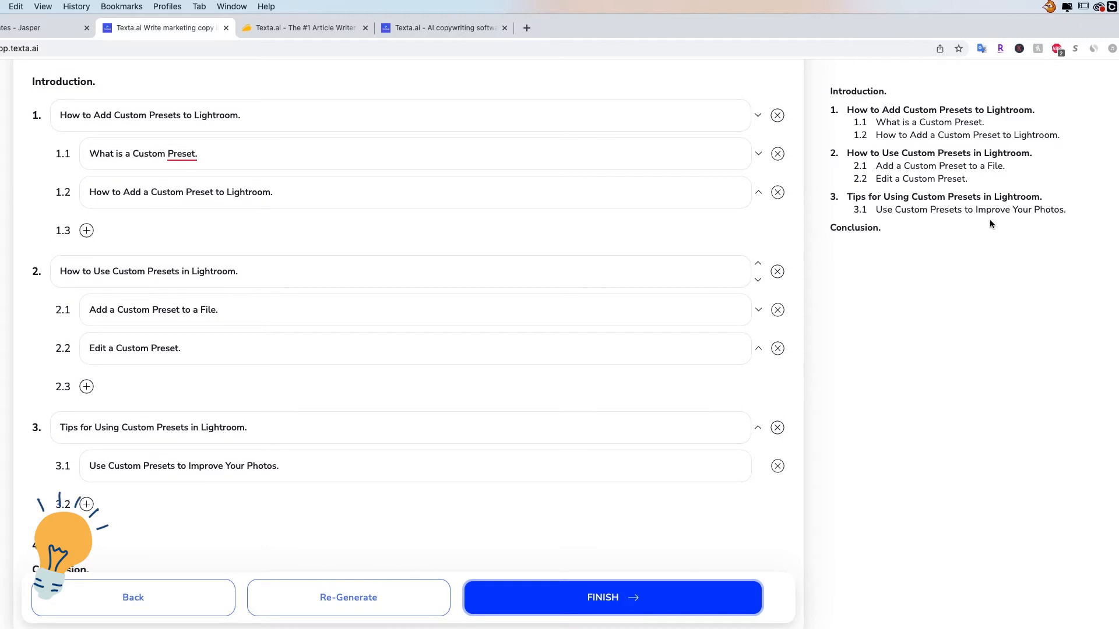
pyautogui.scroll(2, 799, 231)
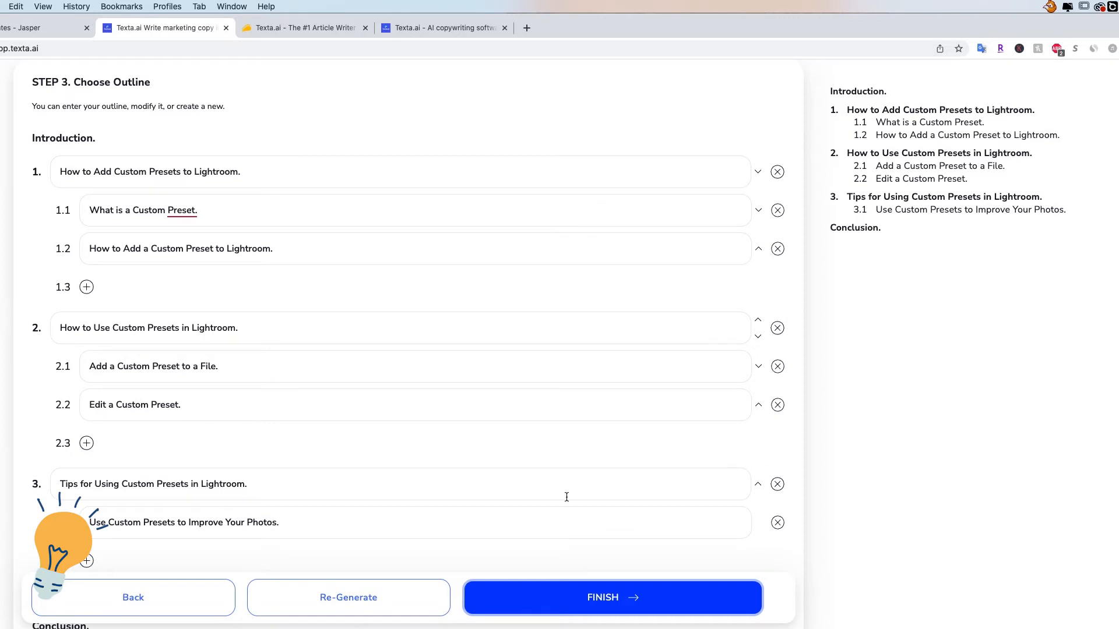
# - Check the refined three-section outline and generate the full article from it
pyautogui.scroll(-2, 567, 495)
pyautogui.scroll(8, 571, 492)
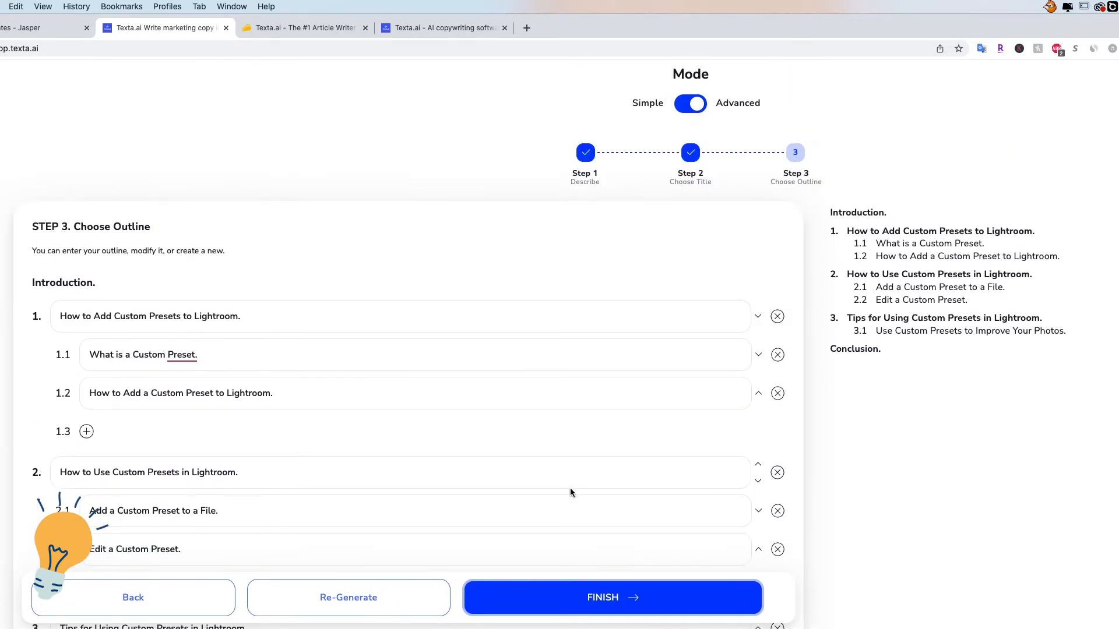
pyautogui.scroll(-8, 570, 494)
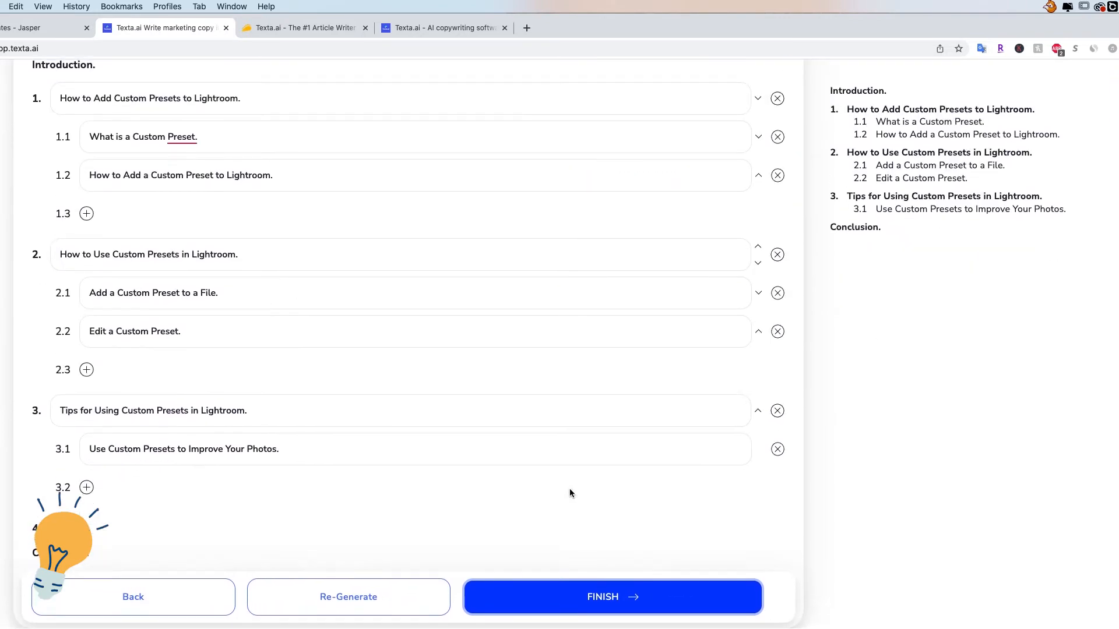
pyautogui.click(618, 596)
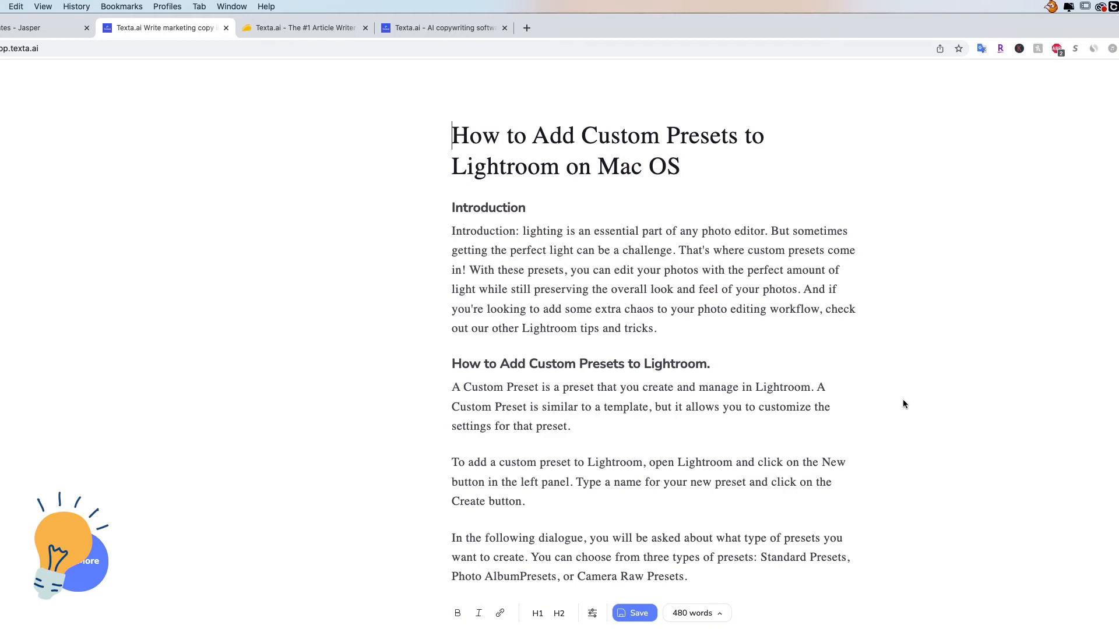
# - Remove the redundant "Introduction:" label from the opening paragraph and capitalise its first word as "Lighting"
pyautogui.scroll(-6, 843, 387)
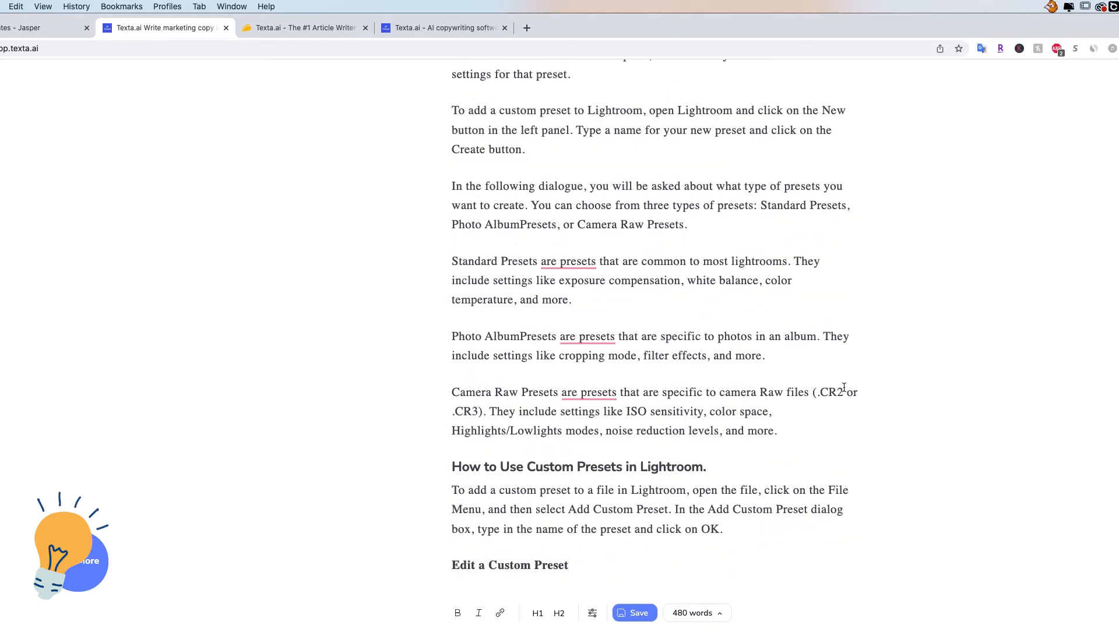
pyautogui.scroll(-6, 843, 388)
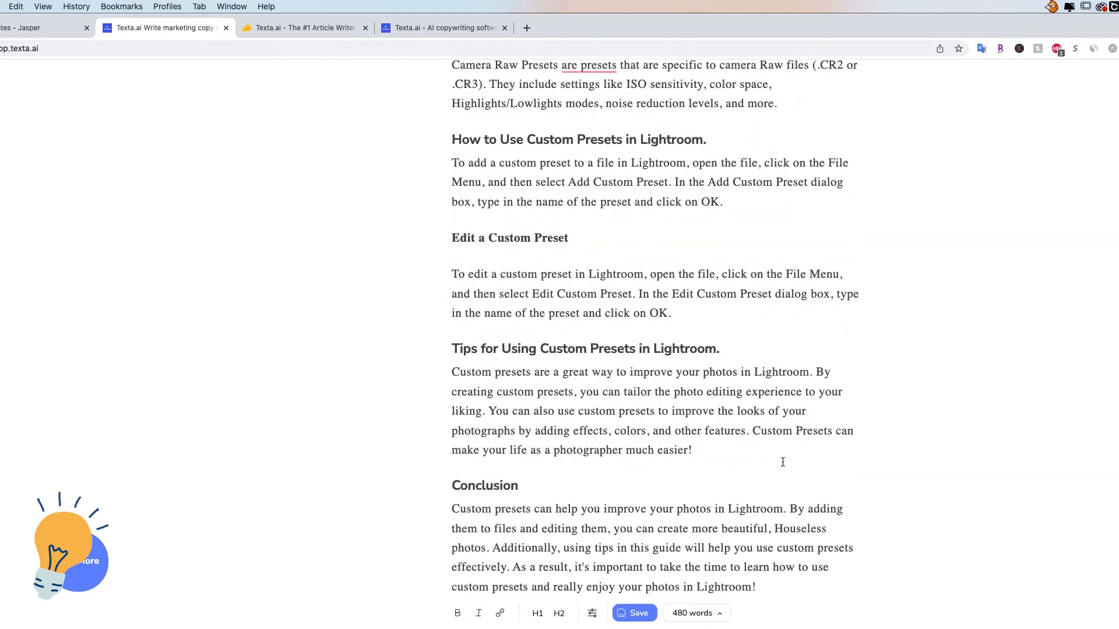
pyautogui.scroll(12, 757, 325)
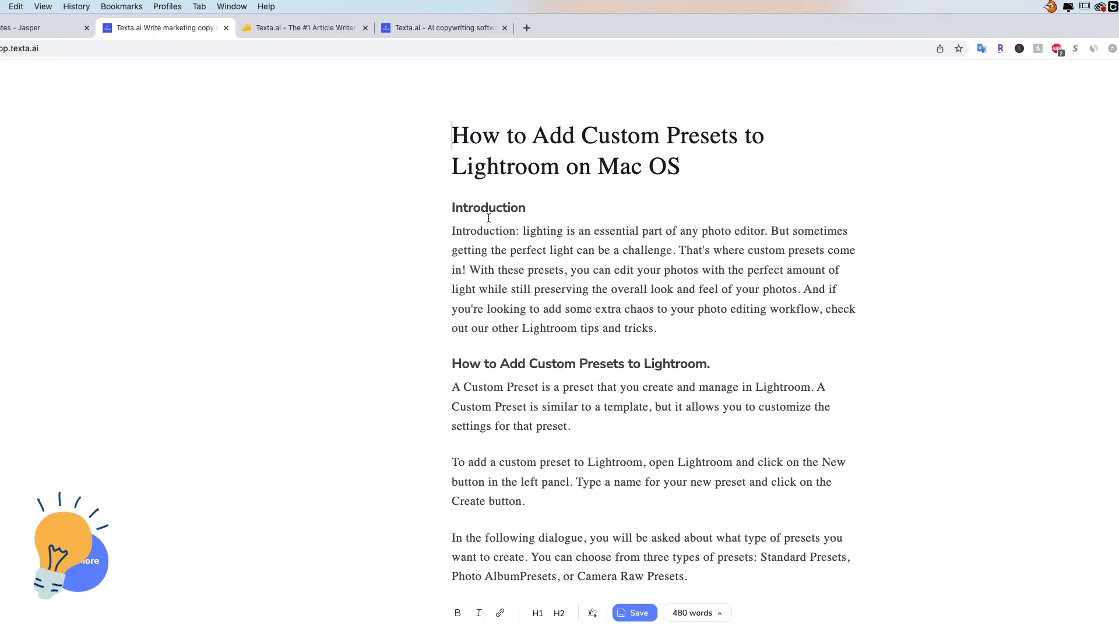
pyautogui.moveTo(526, 233); pyautogui.dragTo(447, 232)
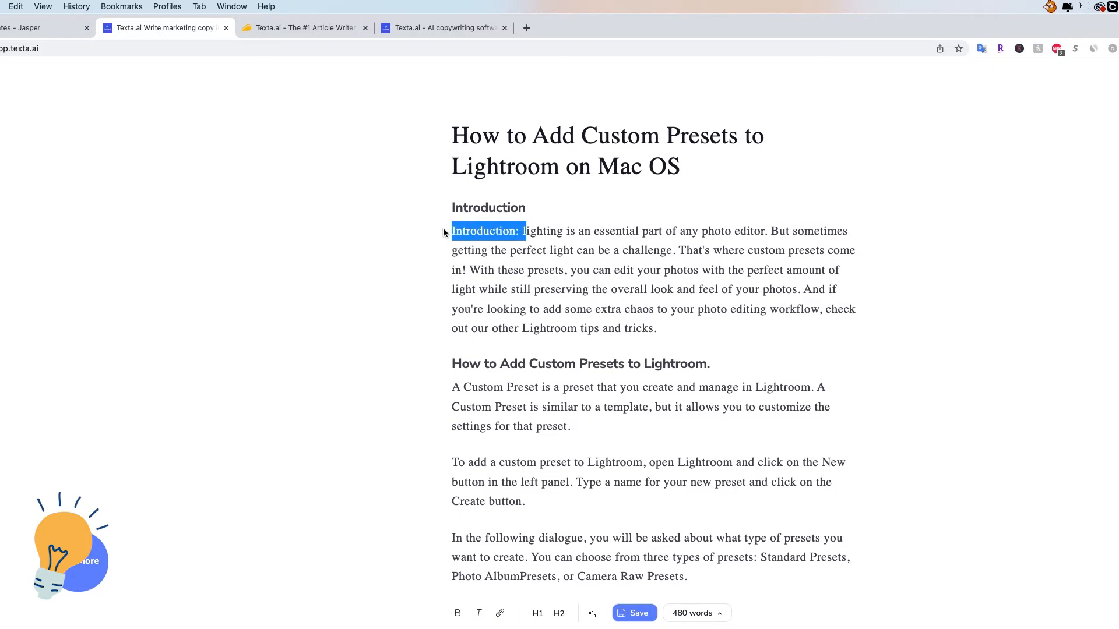
pyautogui.write('L')
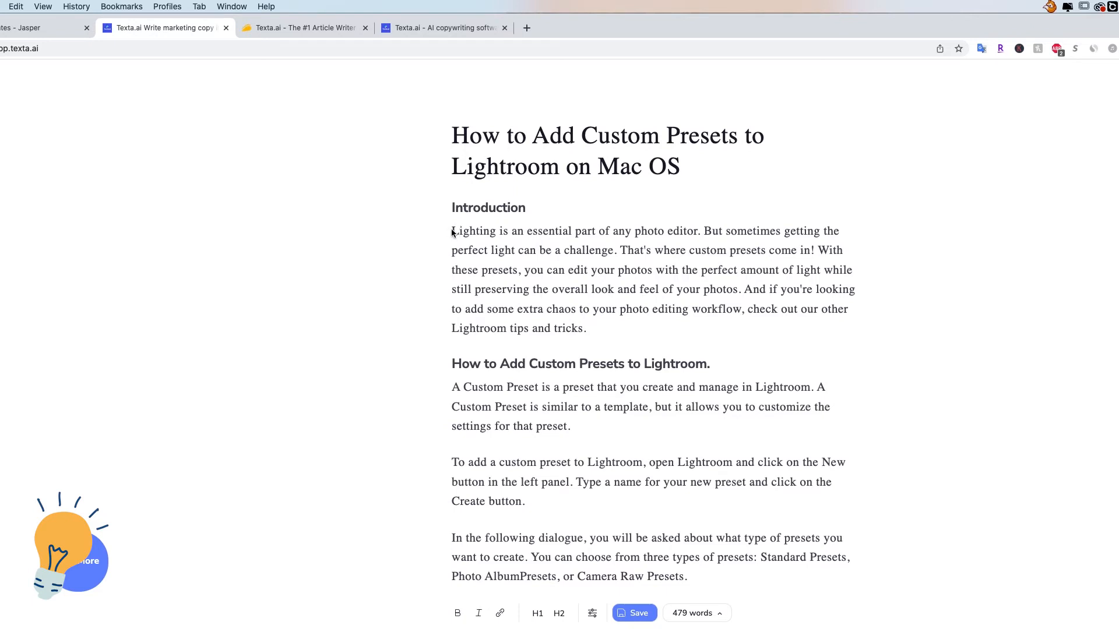
pyautogui.moveTo(450, 231); pyautogui.dragTo(491, 224)
pyautogui.click(452, 232)
# - Split the introduction into two paragraphs, starting the second at "And if you're looking to add some extra chaos"
pyautogui.scroll(-5, 699, 246)
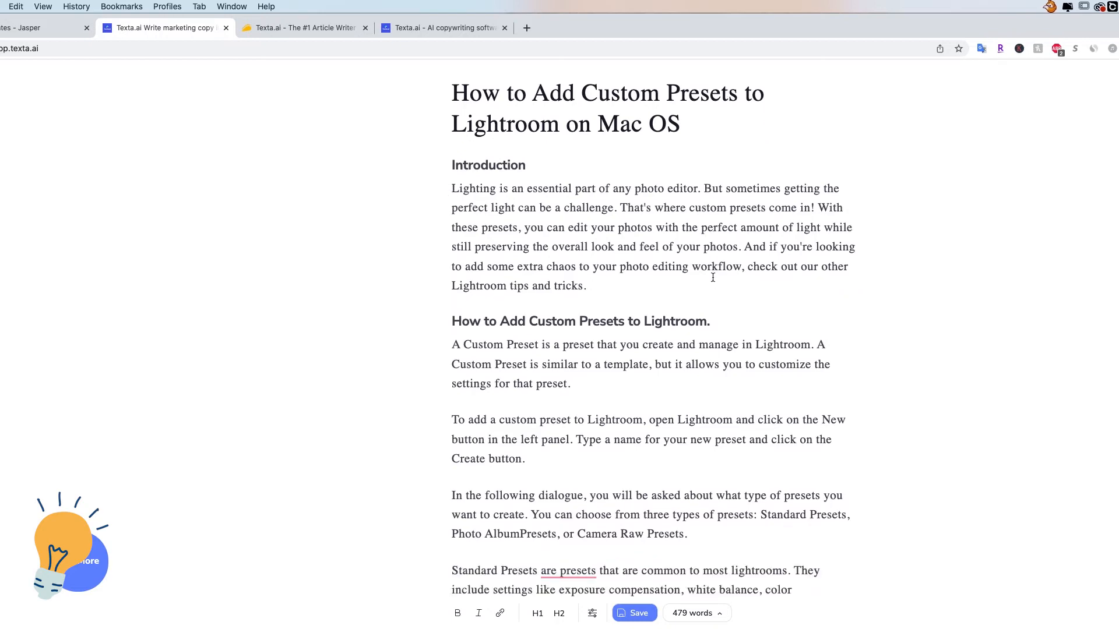
pyautogui.scroll(3, 711, 278)
pyautogui.scroll(-8, 711, 278)
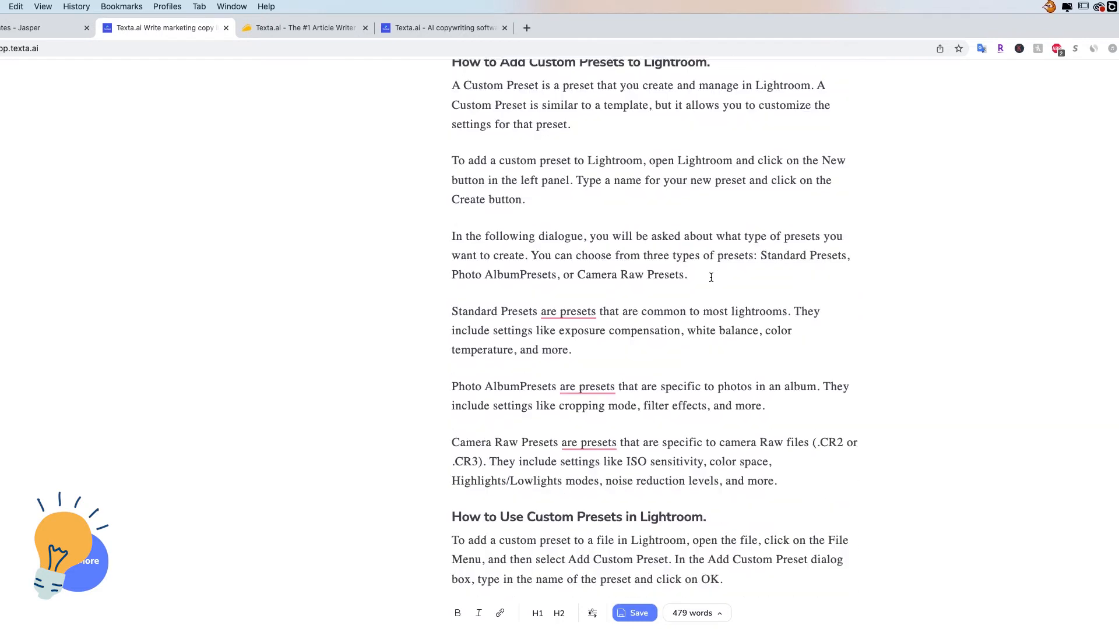
pyautogui.scroll(-3, 712, 278)
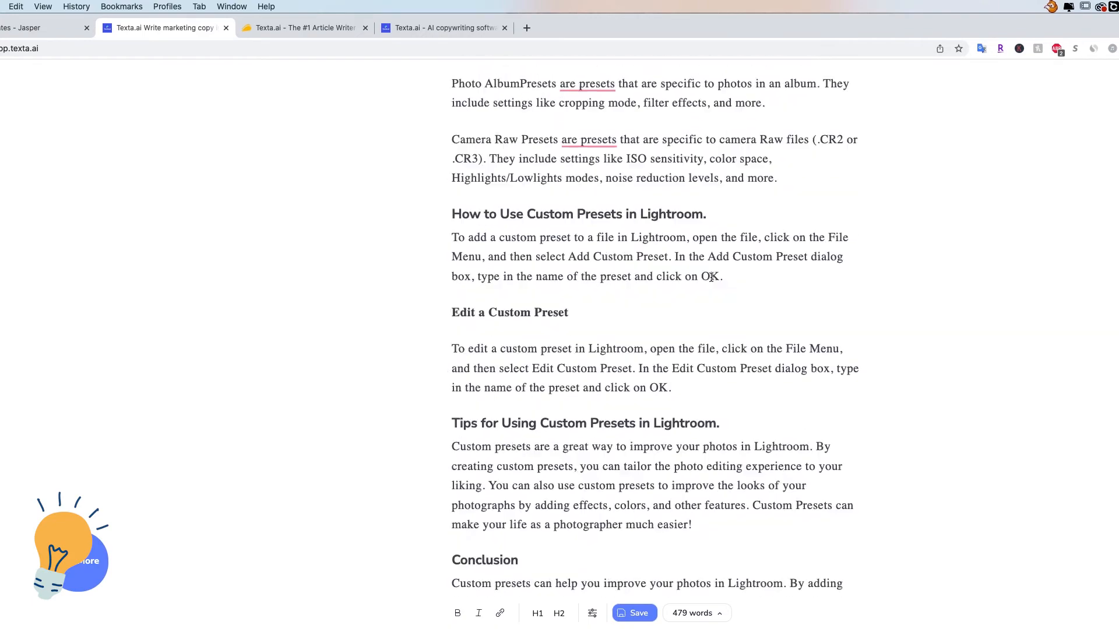
pyautogui.scroll(10, 711, 278)
pyautogui.scroll(3, 711, 277)
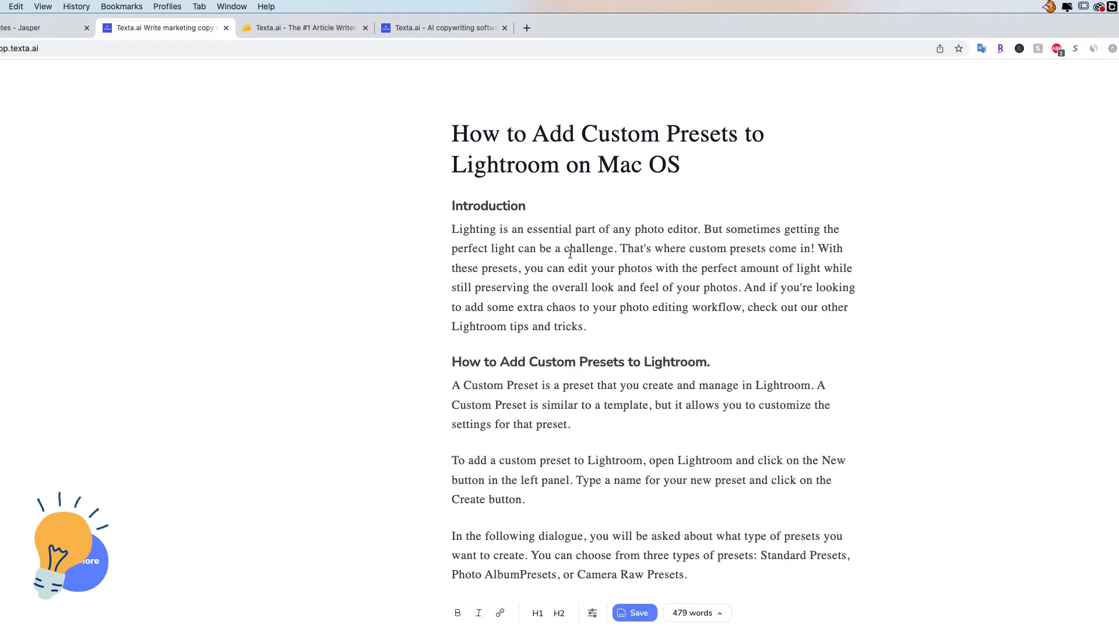
pyautogui.scroll(-2, 614, 276)
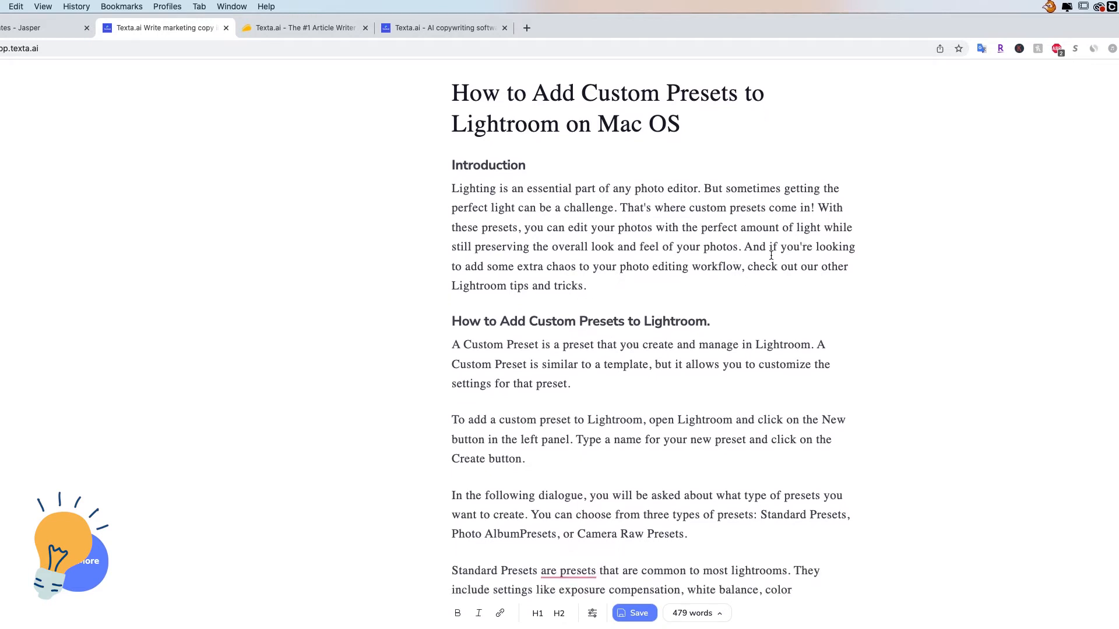
pyautogui.click(743, 247)
pyautogui.press('Return')
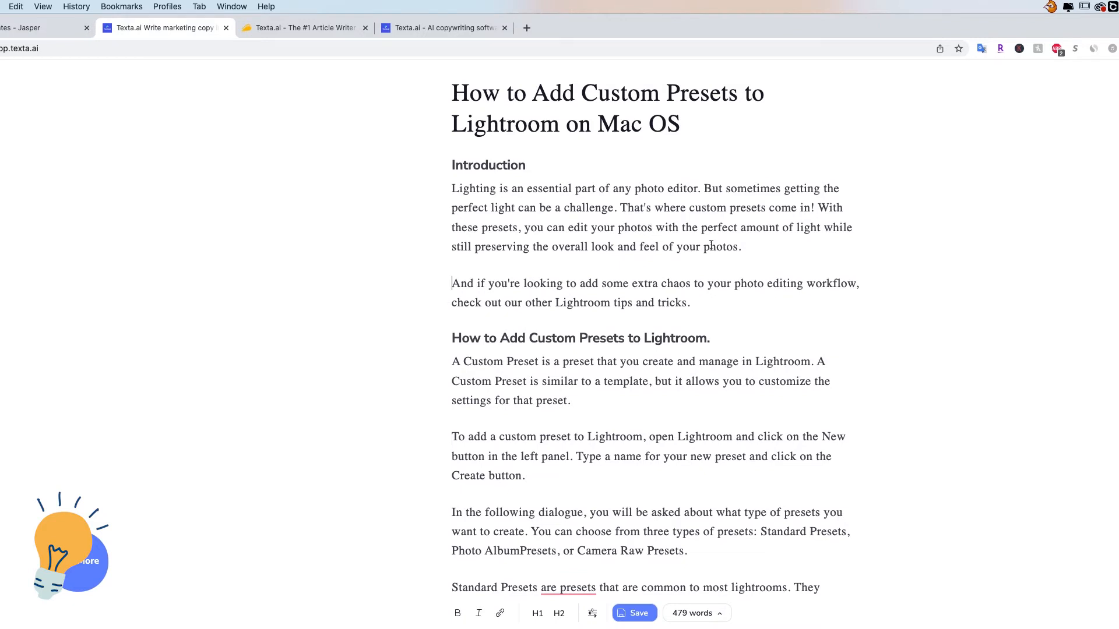
# - Read through the article's sections on adding, using and editing custom presets, down to the conclusion
pyautogui.scroll(-2, 705, 311)
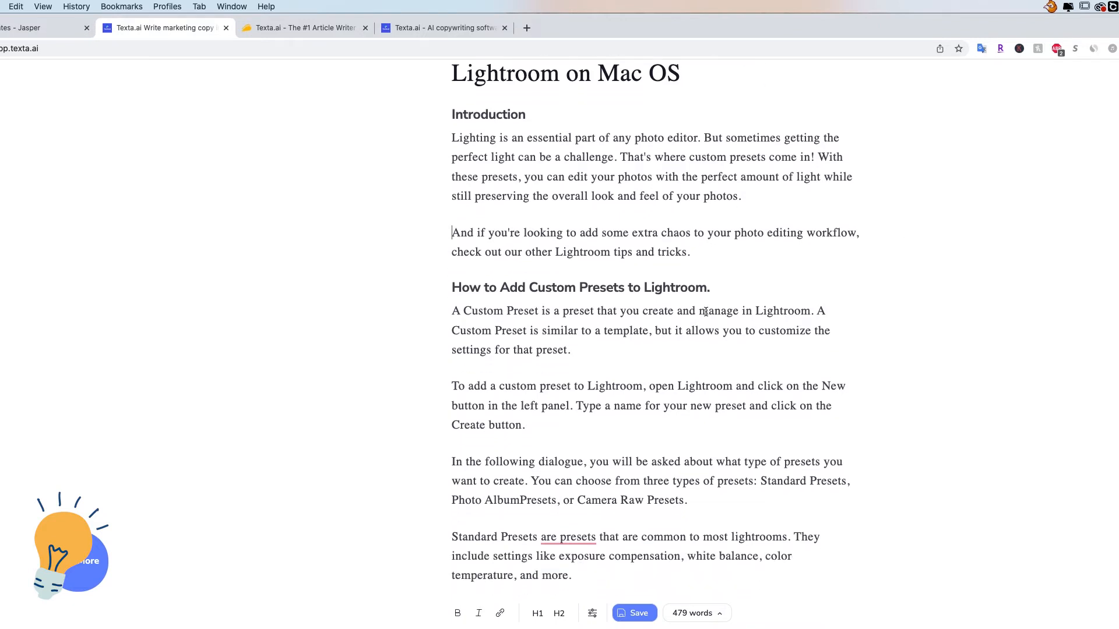
pyautogui.scroll(-3, 714, 302)
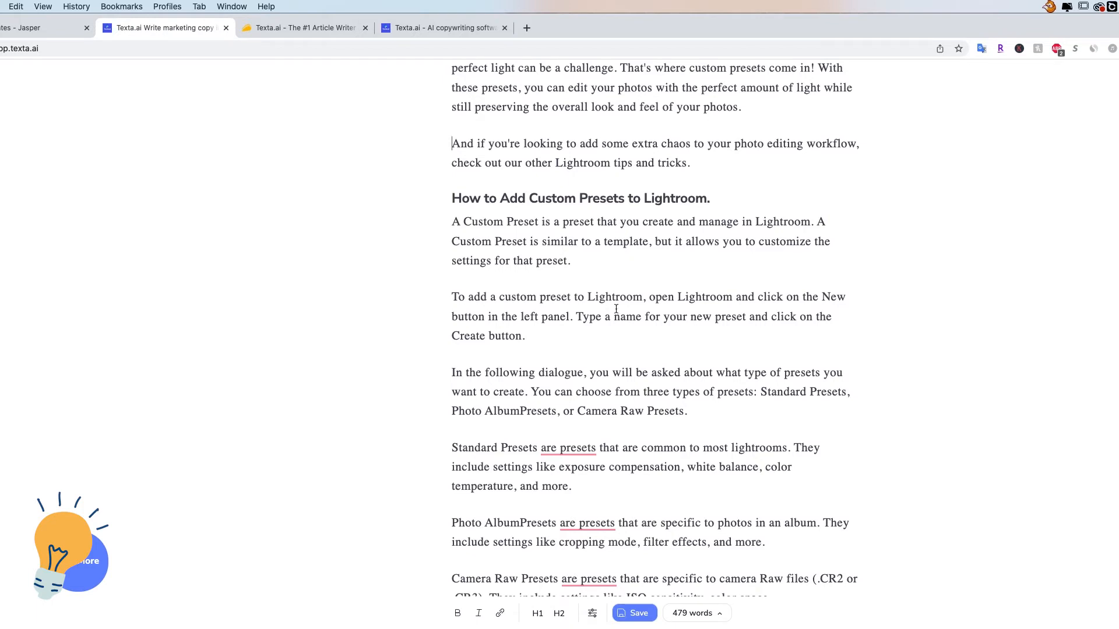
pyautogui.scroll(-3, 617, 310)
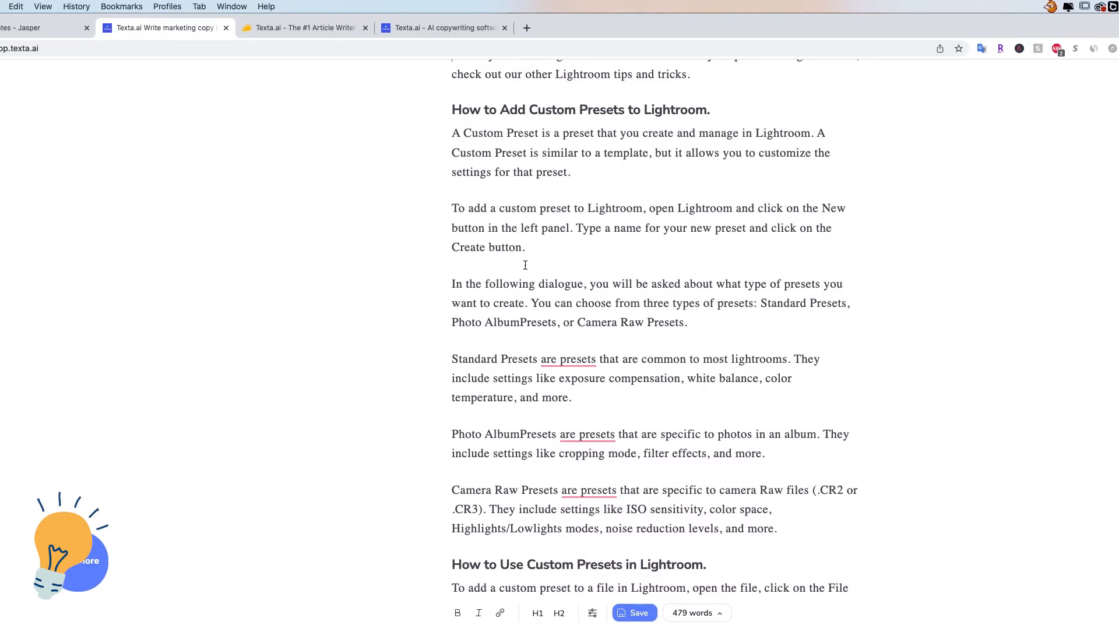
pyautogui.scroll(-2, 523, 262)
pyautogui.scroll(-3, 525, 265)
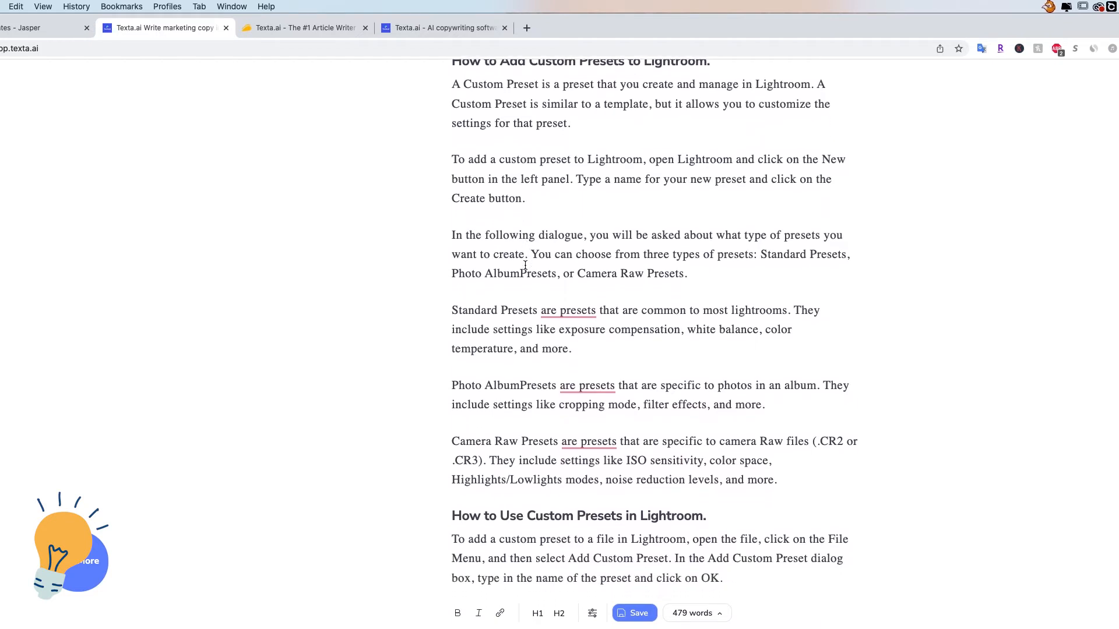
pyautogui.scroll(-3, 525, 265)
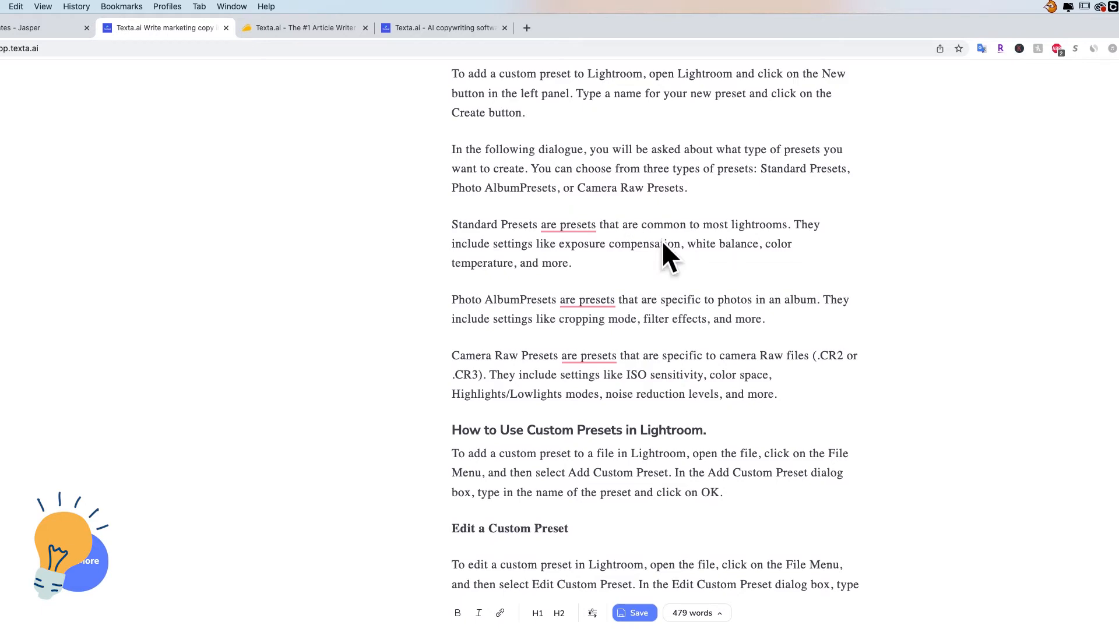
pyautogui.scroll(-3, 624, 267)
pyautogui.scroll(5, 624, 267)
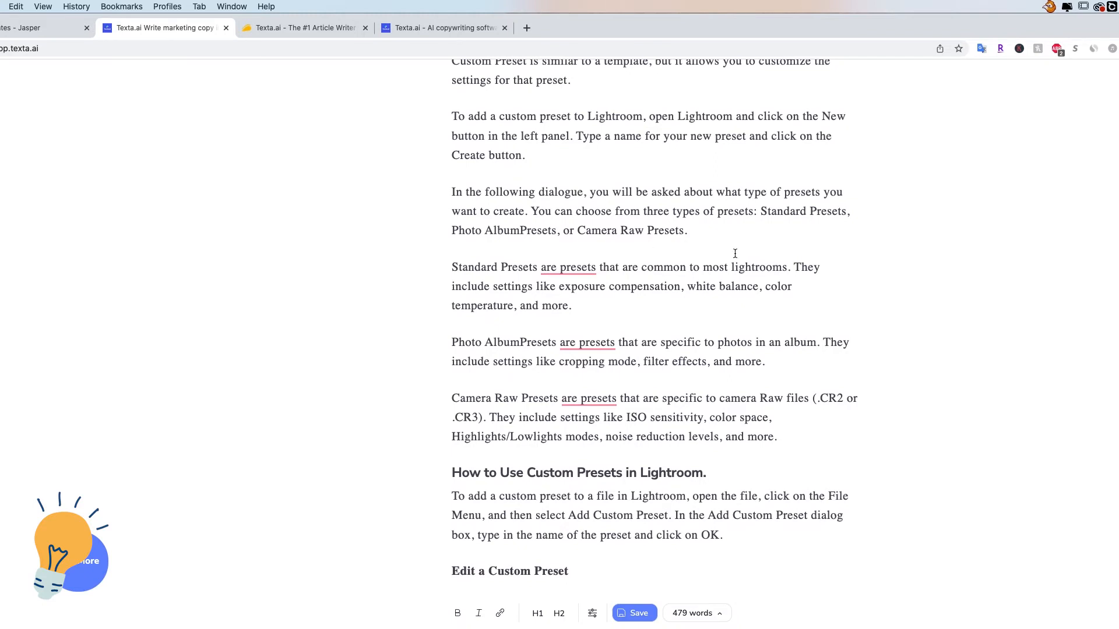
pyautogui.scroll(2, 719, 257)
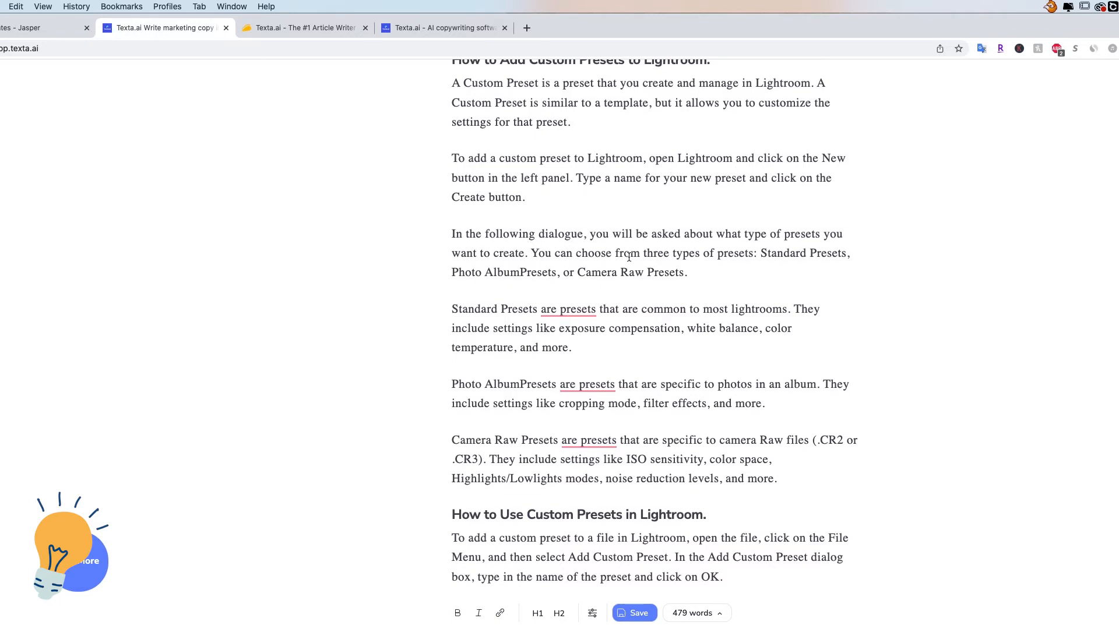
pyautogui.scroll(-3, 701, 276)
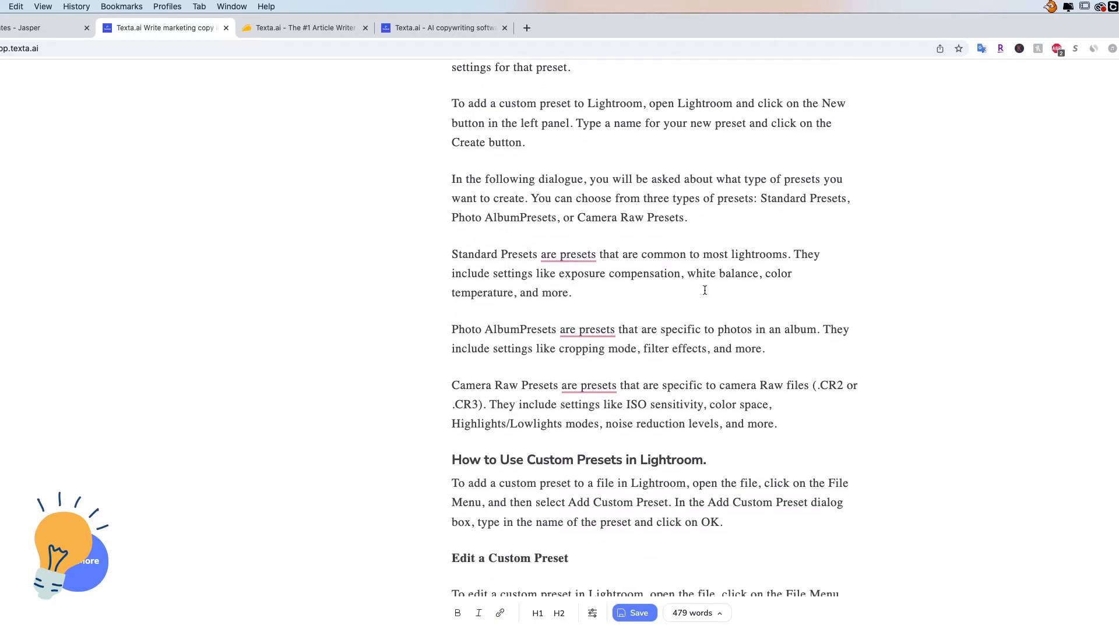
pyautogui.scroll(-1, 704, 289)
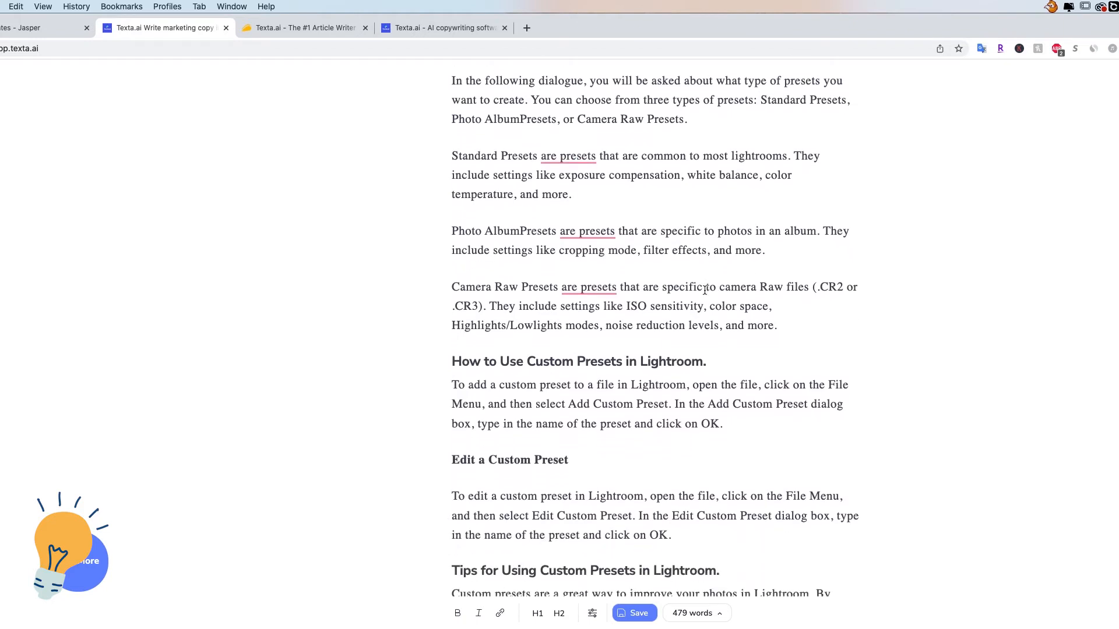
pyautogui.scroll(-1, 705, 289)
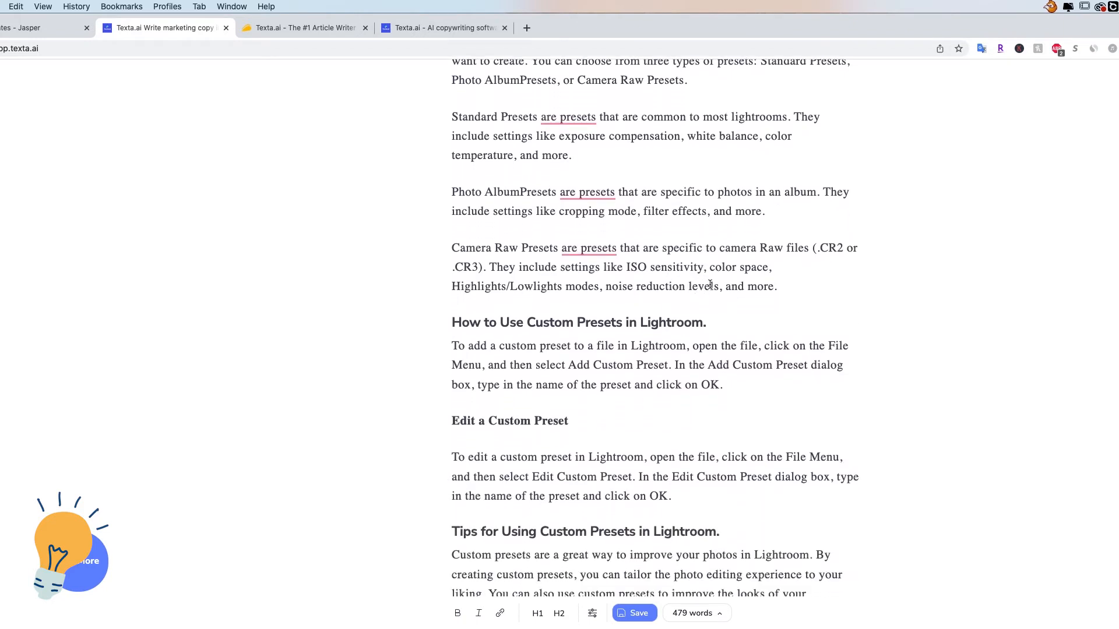
pyautogui.scroll(-2, 645, 285)
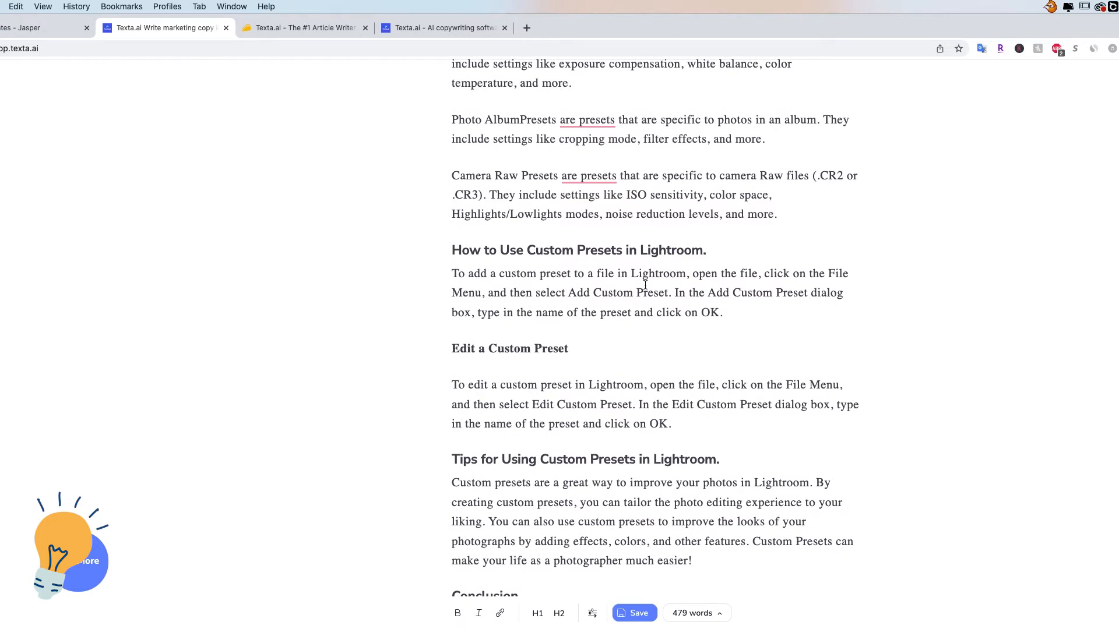
pyautogui.scroll(-1, 645, 285)
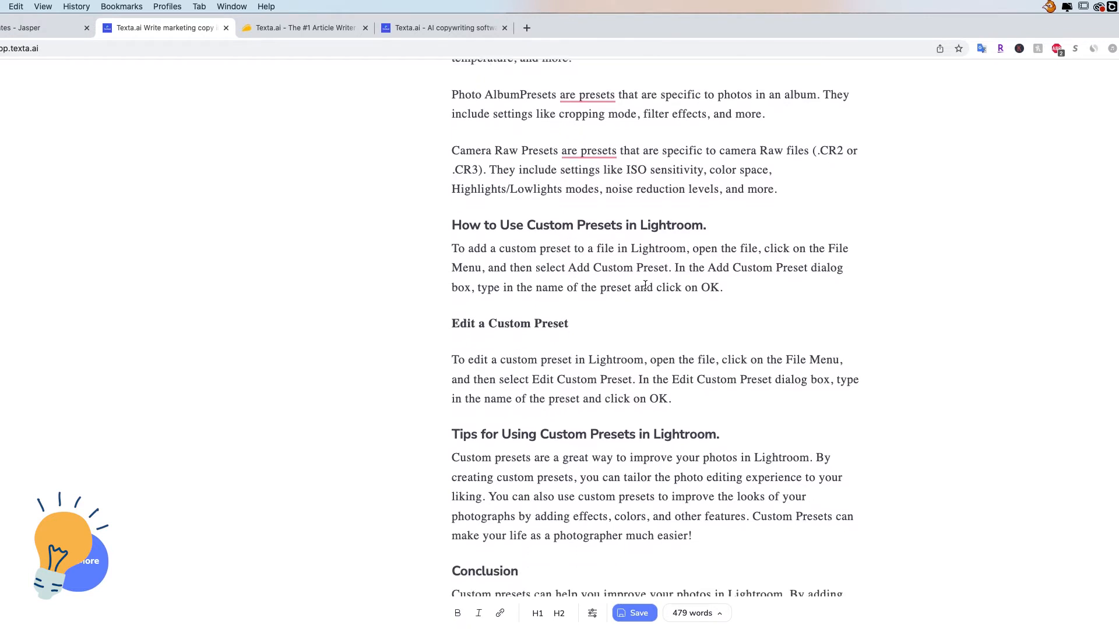
pyautogui.scroll(-2, 645, 285)
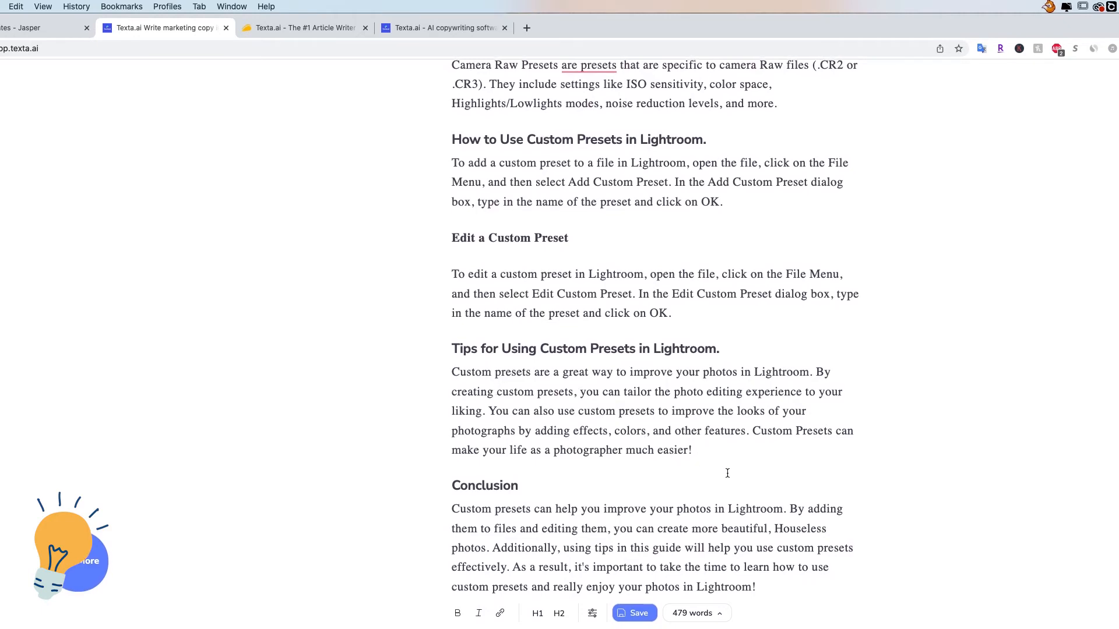
# - Skim the whole article again from the title to the conclusion, highlighting the heading "Tips for Using Custom Presets in Lightroom."
pyautogui.scroll(10, 718, 462)
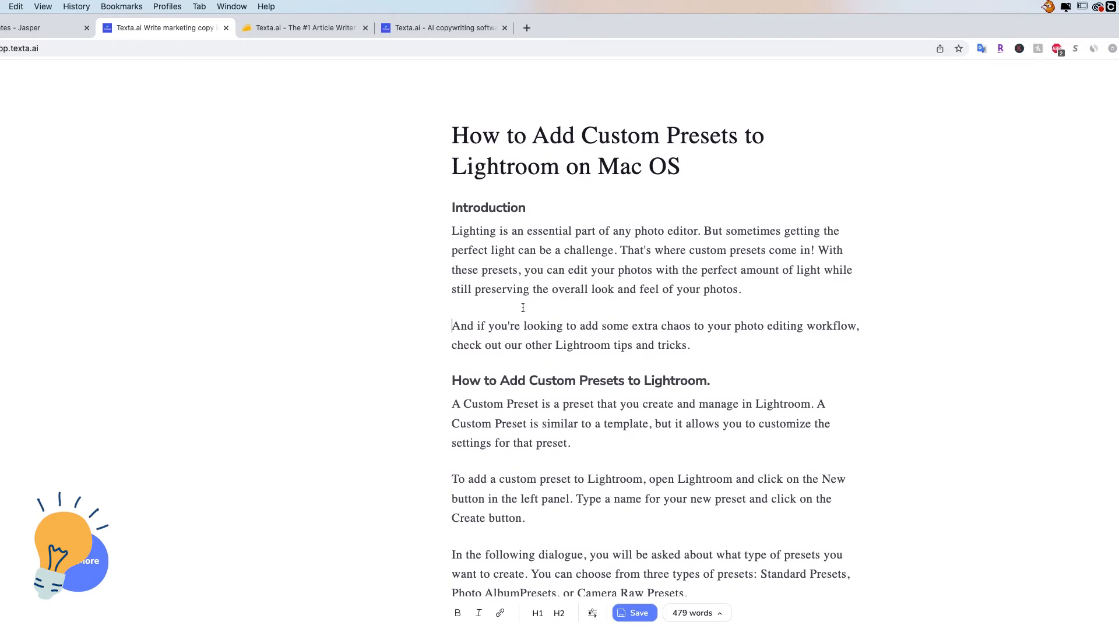
pyautogui.scroll(-2, 634, 384)
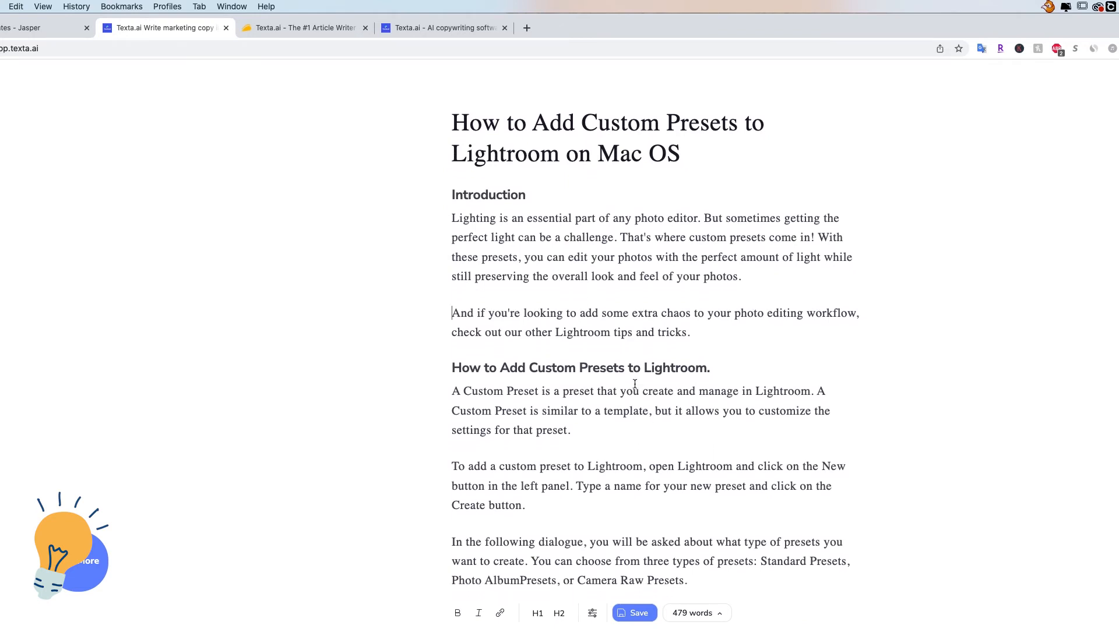
pyautogui.scroll(-8, 635, 384)
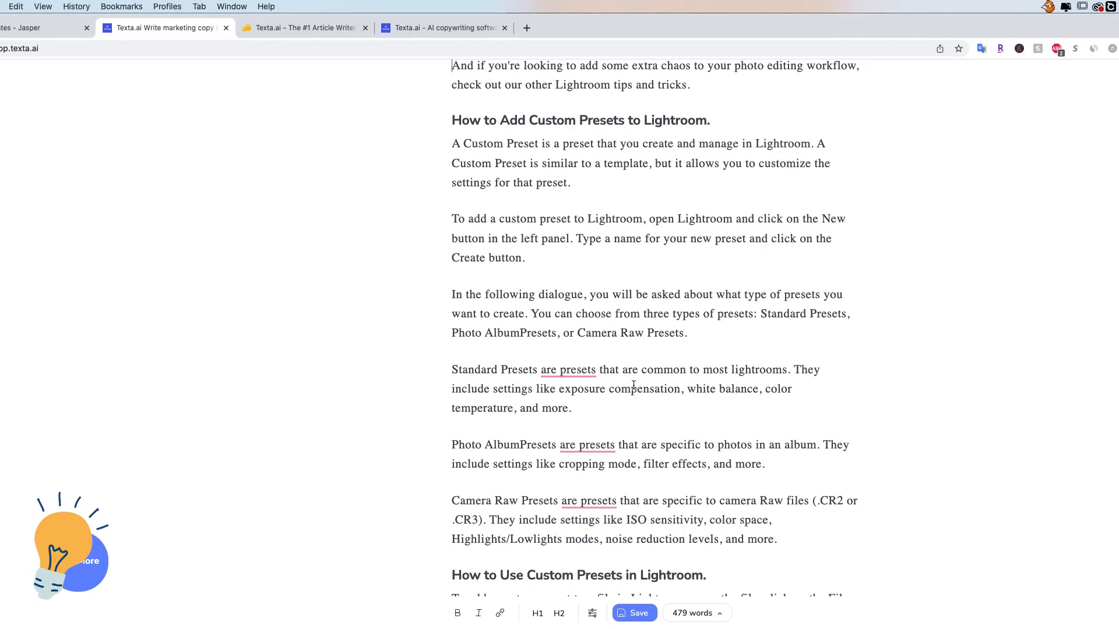
pyautogui.scroll(-5, 647, 323)
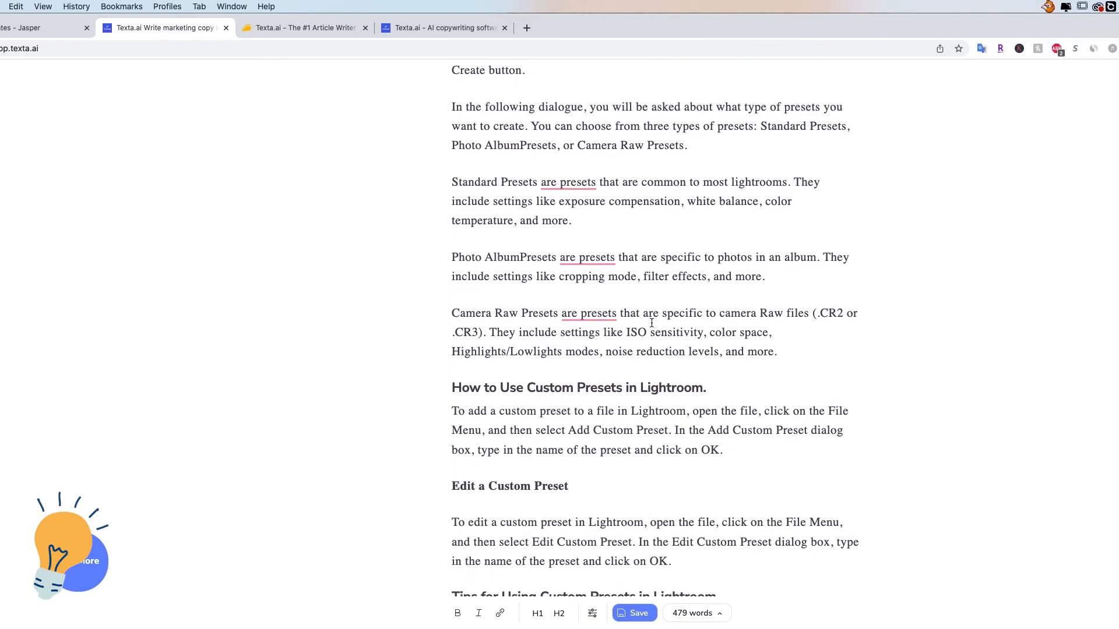
pyautogui.scroll(-7, 652, 323)
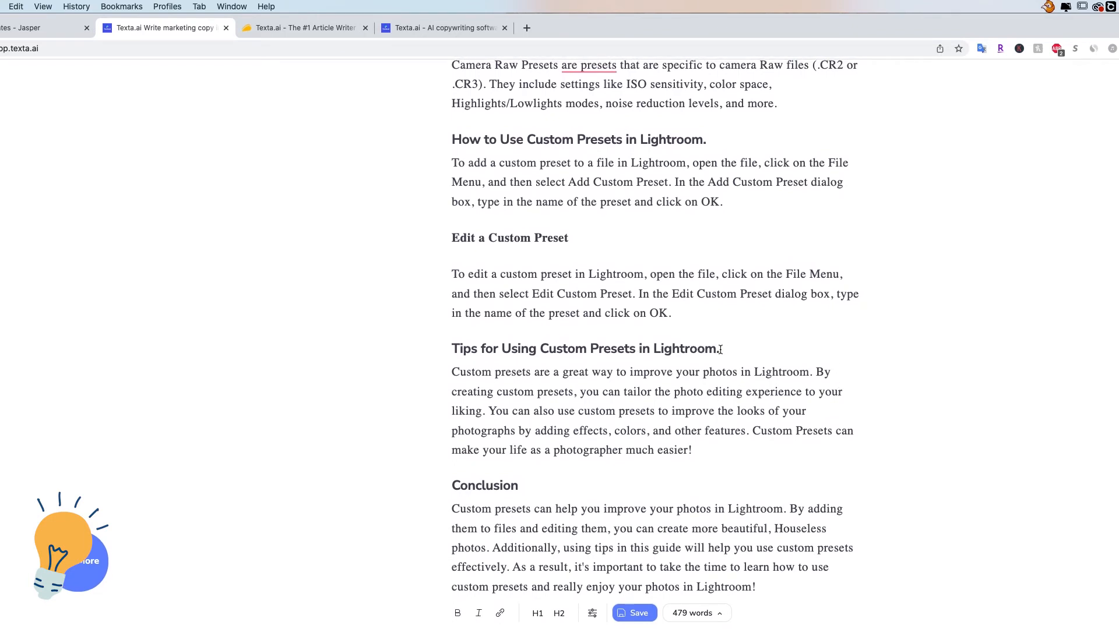
pyautogui.moveTo(720, 349); pyautogui.dragTo(428, 348)
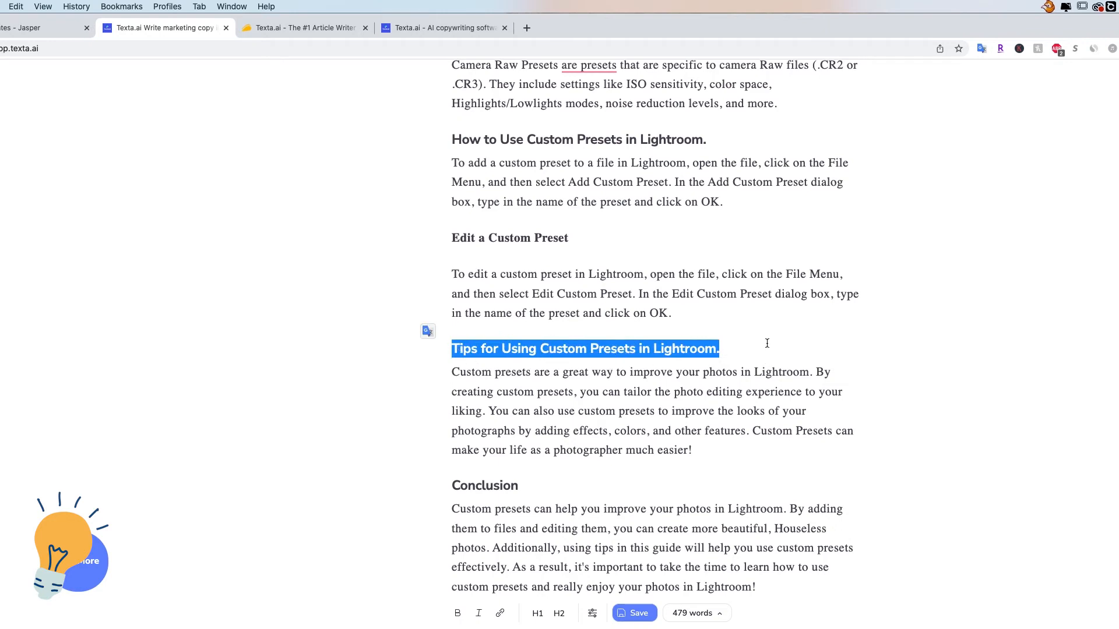
pyautogui.scroll(15, 621, 246)
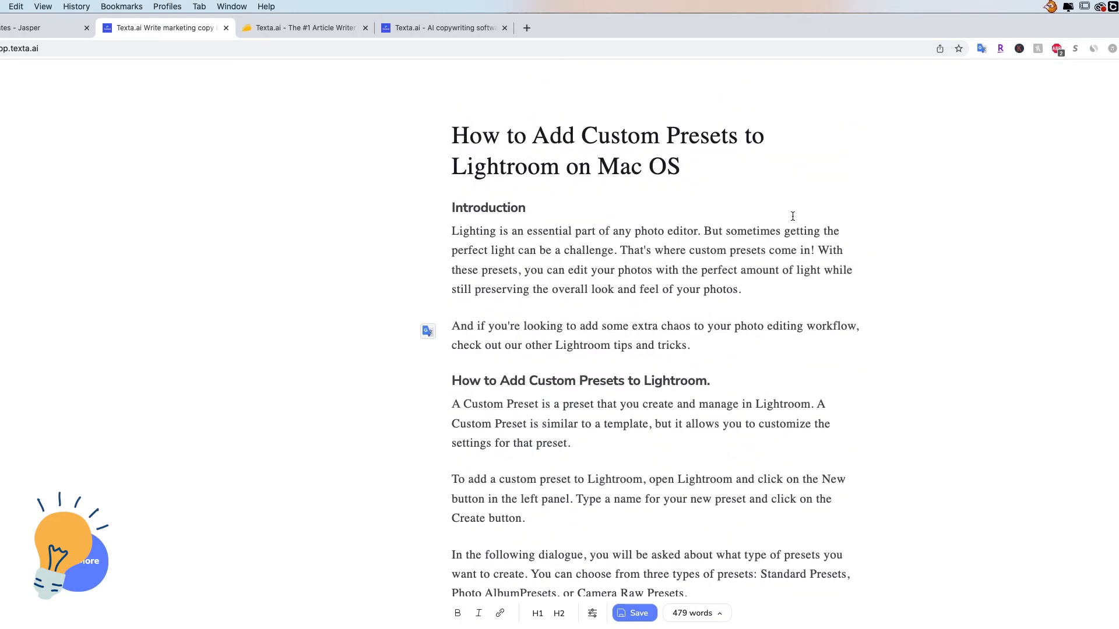
pyautogui.scroll(-15, 616, 284)
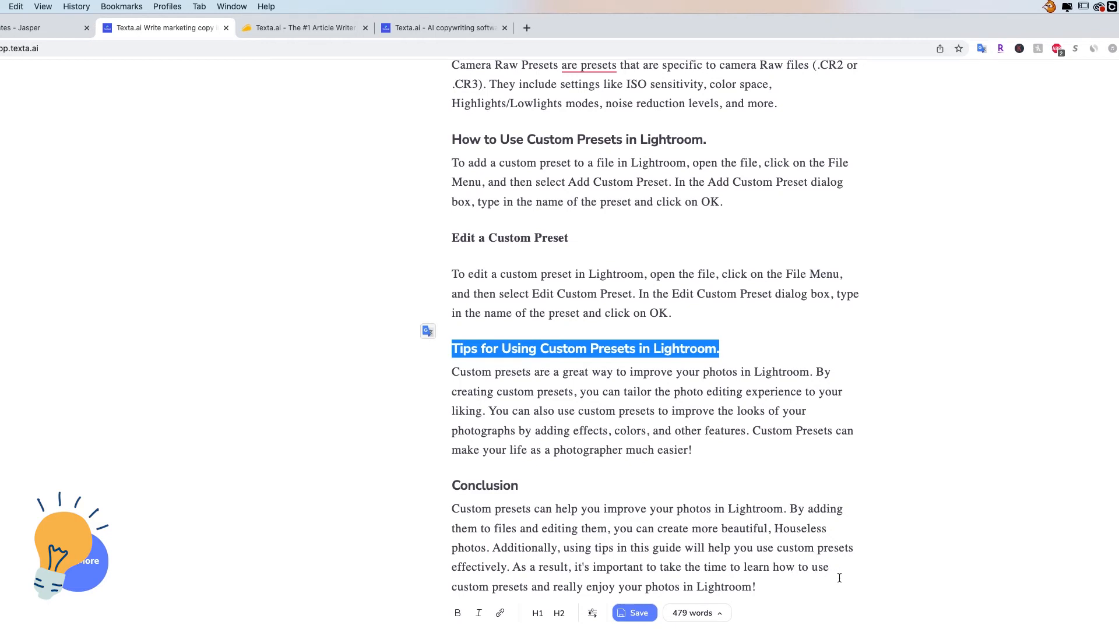
# - Look over the article's conclusion, highlighting its text, and go back to the title and introduction
pyautogui.moveTo(758, 587); pyautogui.dragTo(449, 492)
pyautogui.click(622, 472)
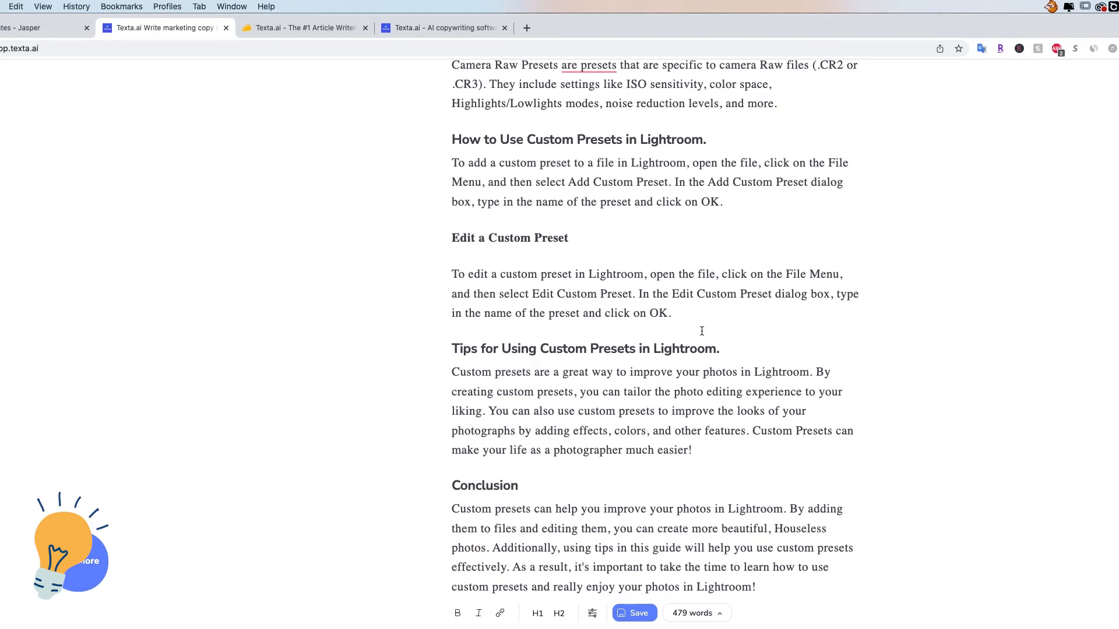
pyautogui.scroll(5, 723, 344)
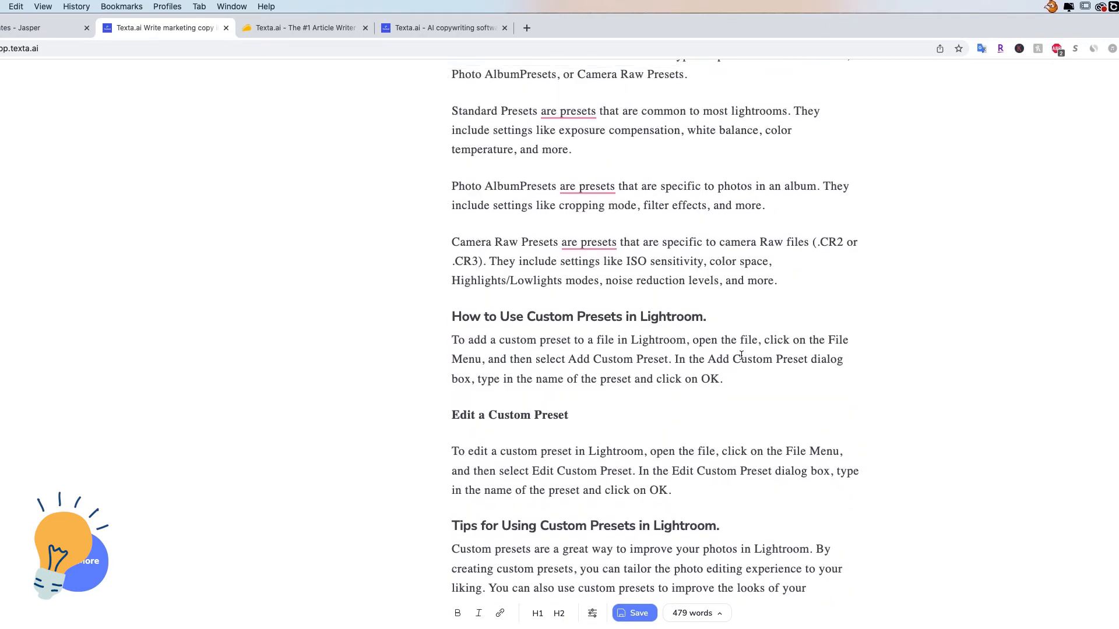
pyautogui.scroll(10, 741, 355)
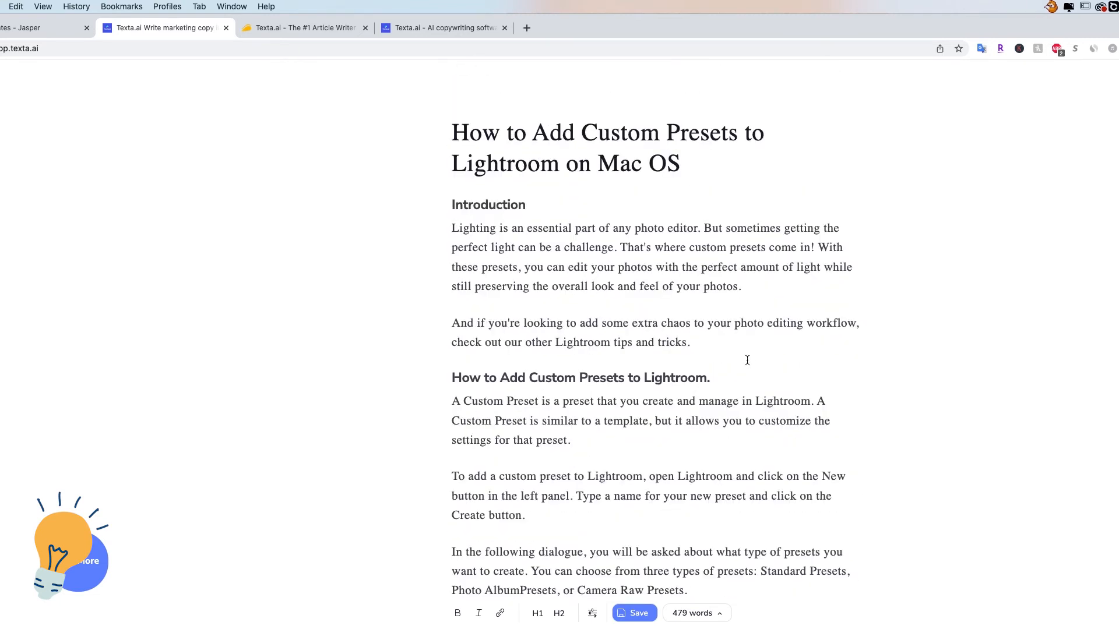
# - Glance at the Jasper templates page and the Texta.ai home page, and return to the generated article
pyautogui.click(12, 28)
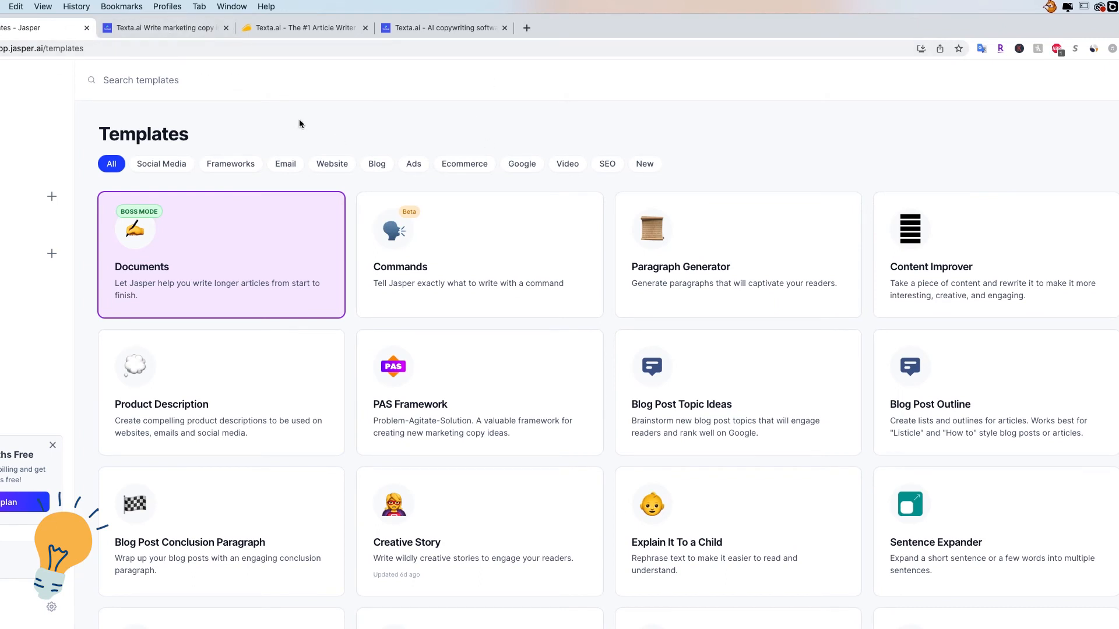
pyautogui.click(428, 27)
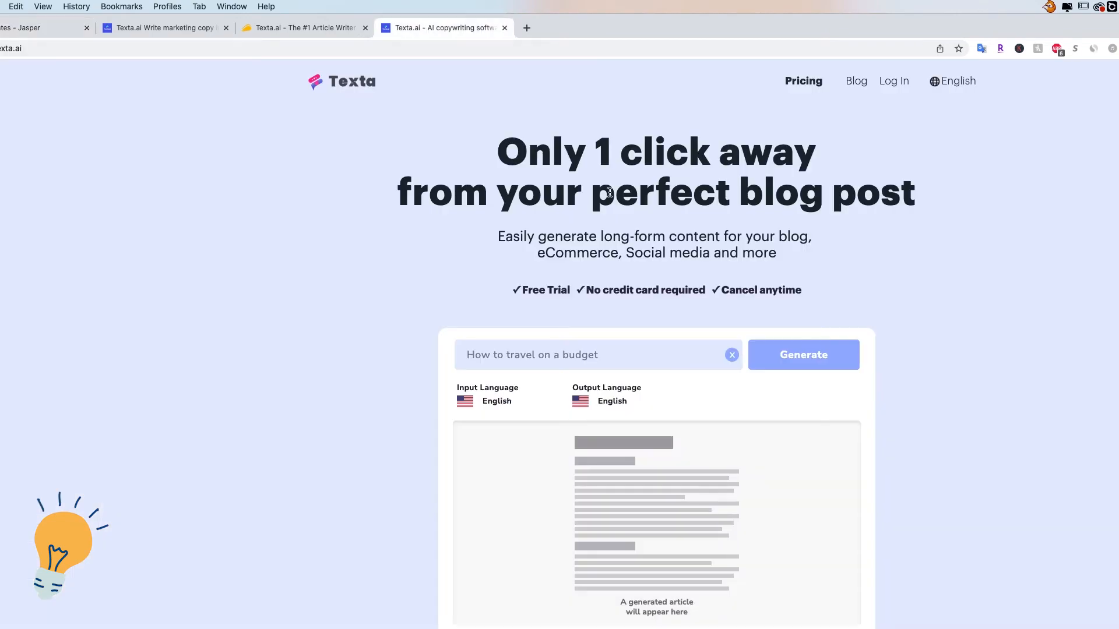
pyautogui.click(172, 27)
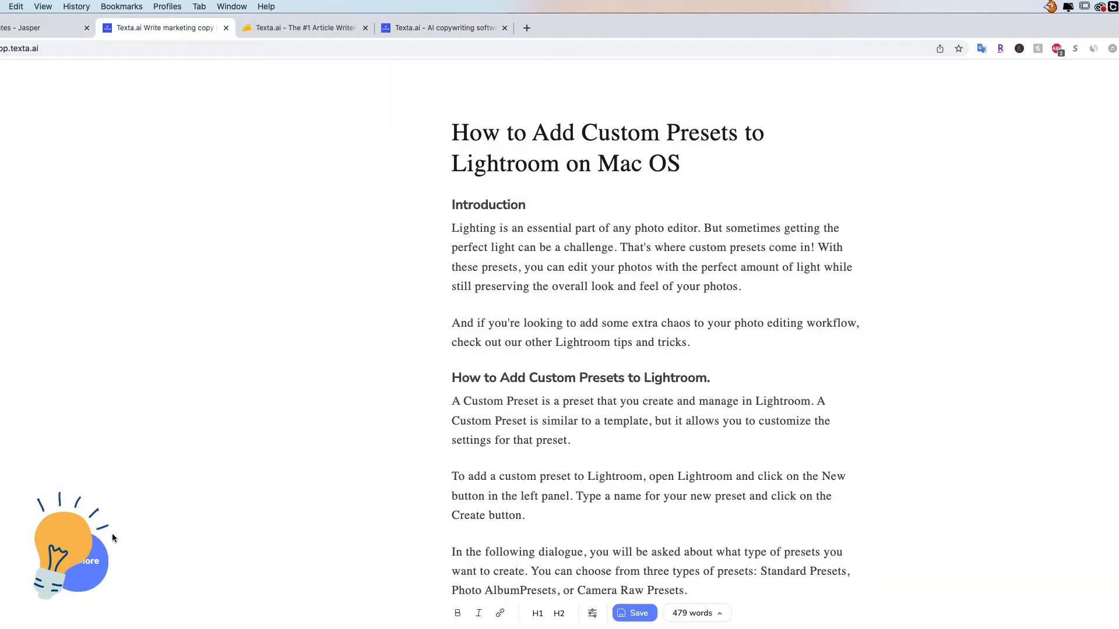
# - Skim the Lightroom article from introduction to conclusion again, examining the sections on adding custom presets and on the preset types
pyautogui.scroll(-5, 661, 488)
pyautogui.scroll(-10, 660, 488)
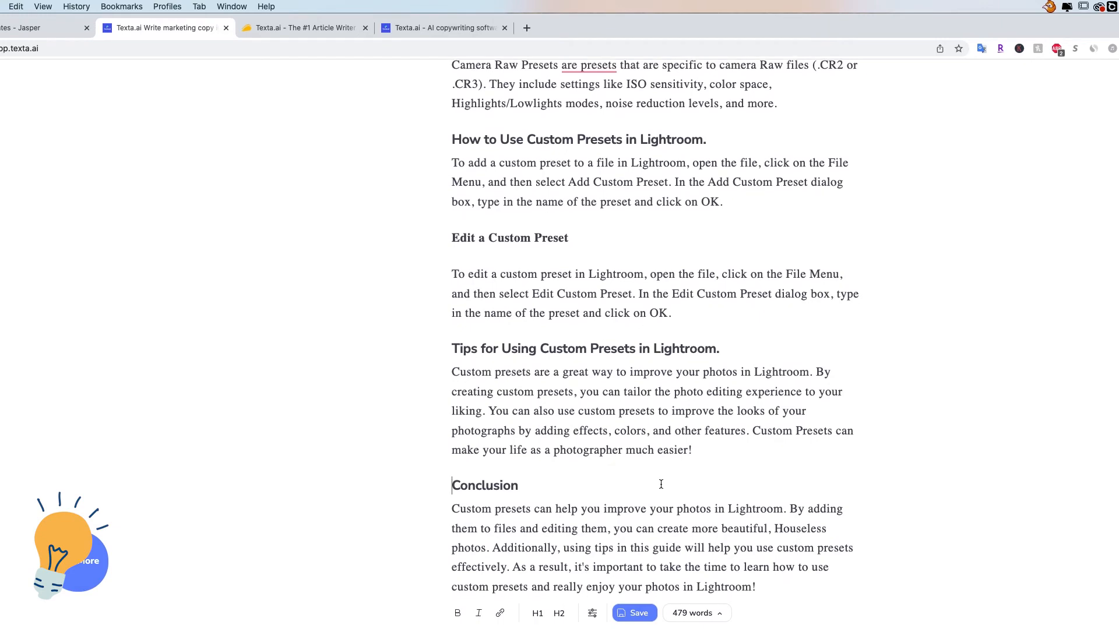
pyautogui.scroll(12, 661, 484)
pyautogui.scroll(3, 662, 479)
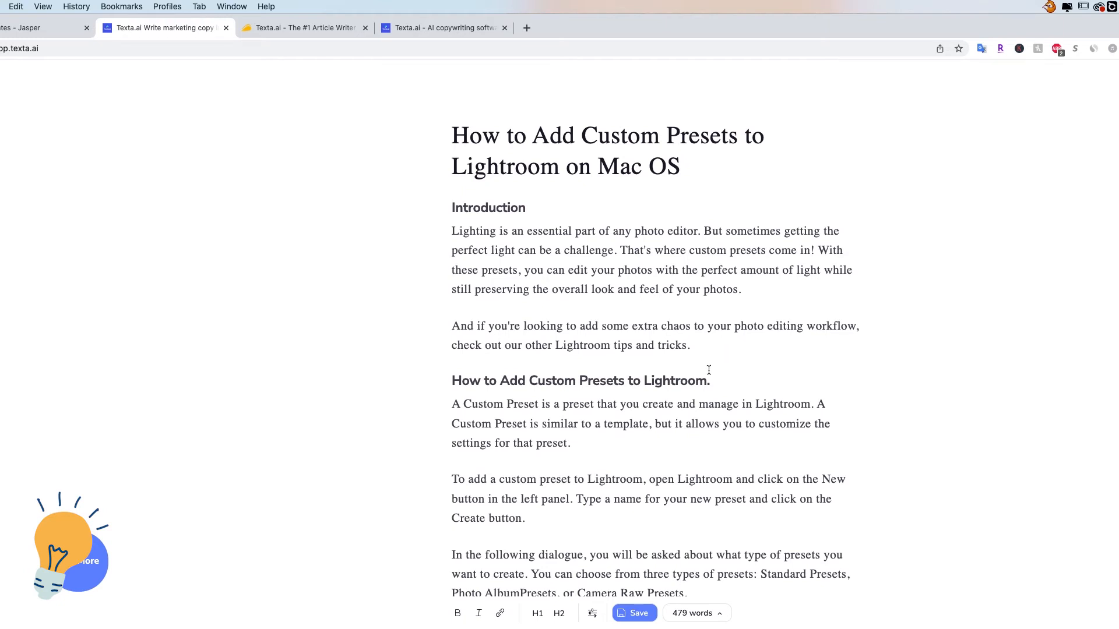
pyautogui.scroll(-5, 695, 360)
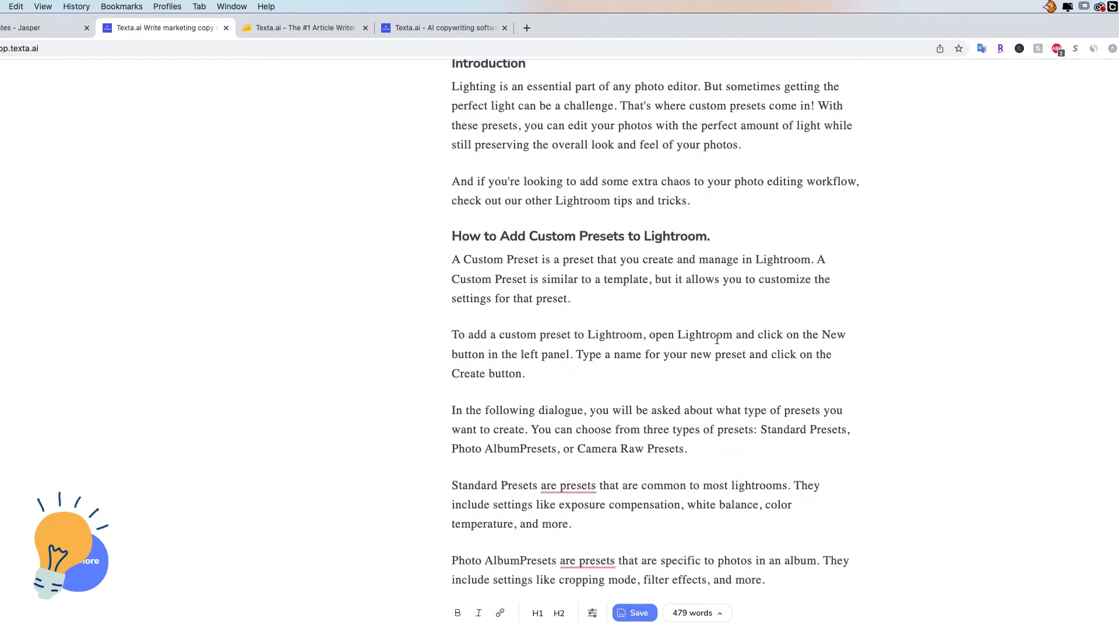
pyautogui.scroll(5, 728, 343)
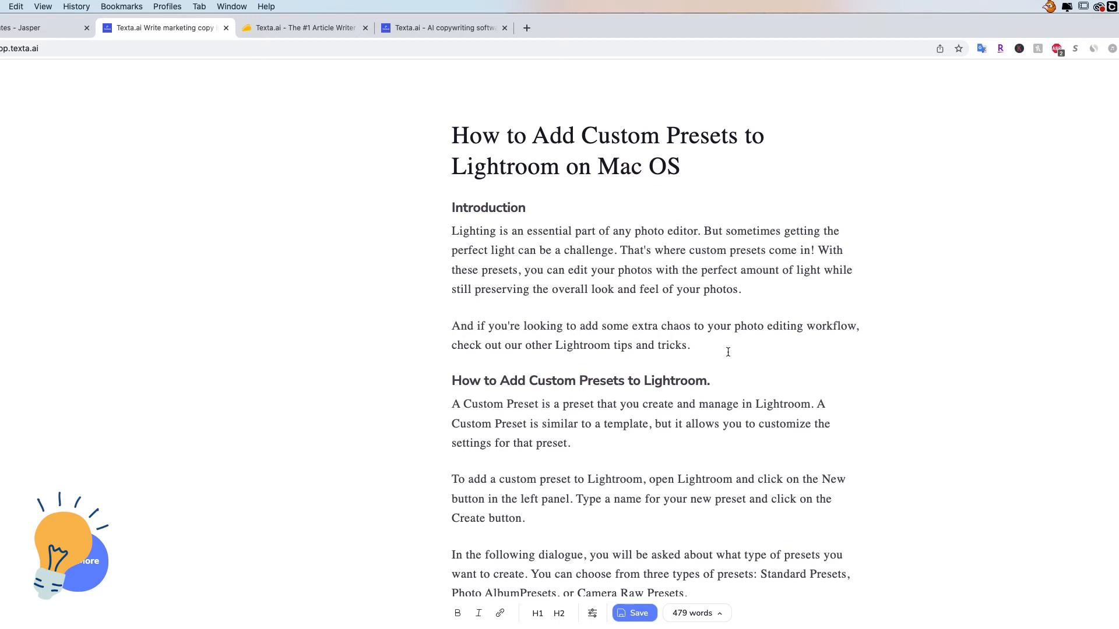
pyautogui.scroll(-3, 647, 326)
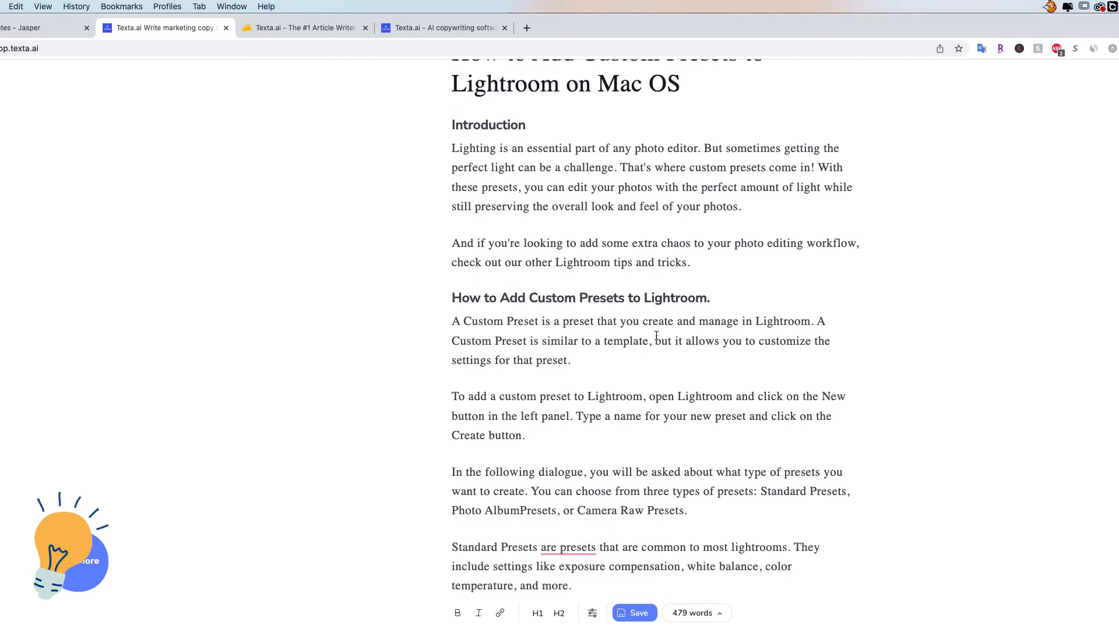
pyautogui.scroll(-2, 652, 338)
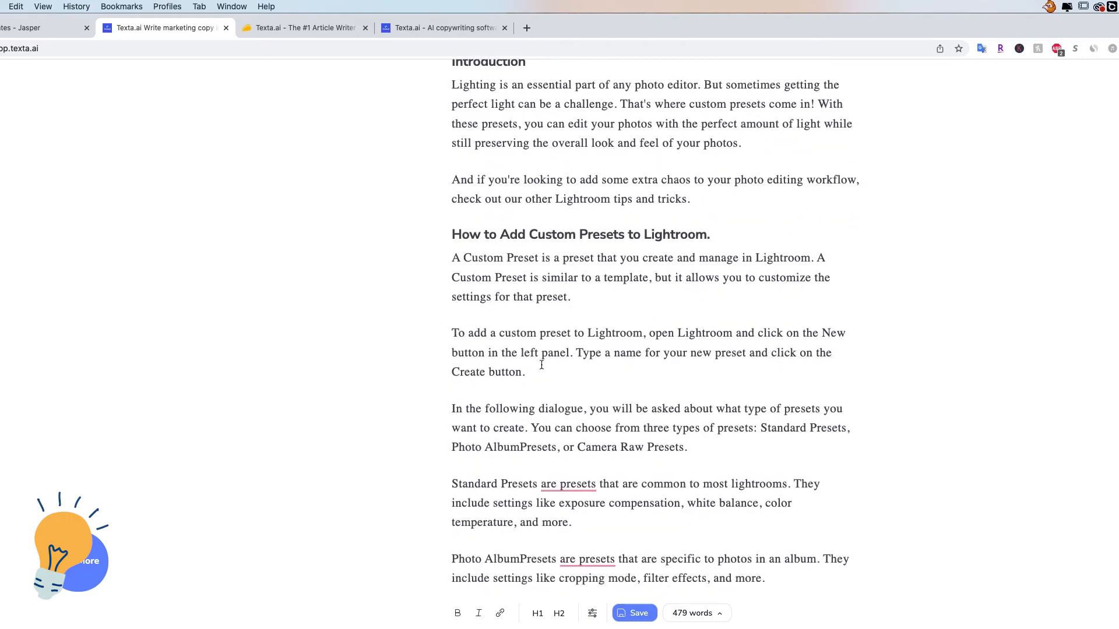
pyautogui.scroll(-3, 565, 377)
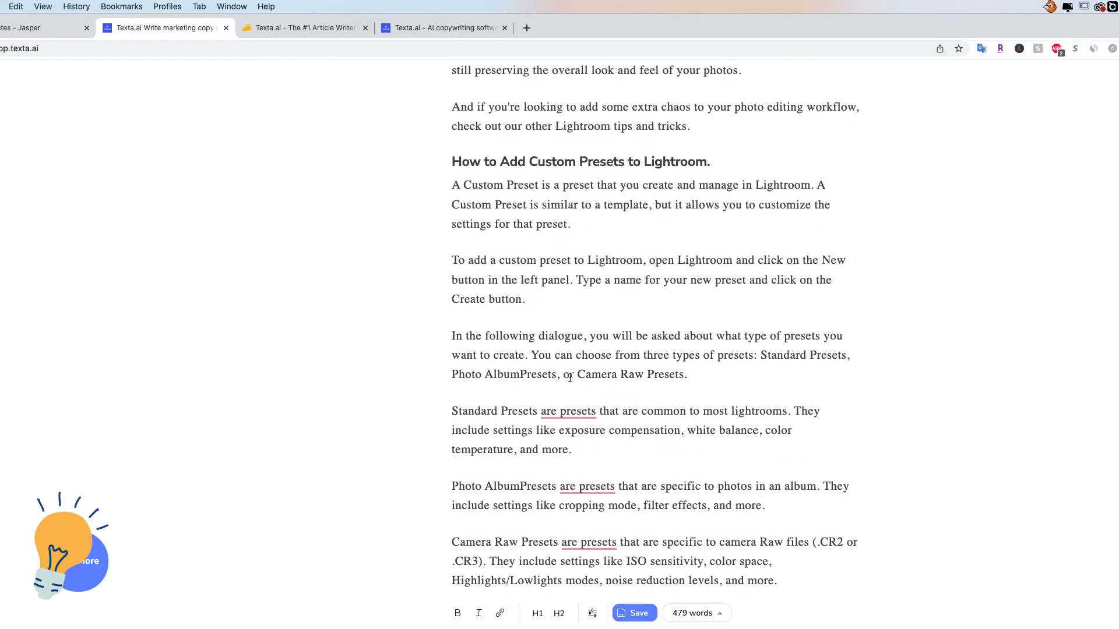
pyautogui.scroll(-7, 570, 378)
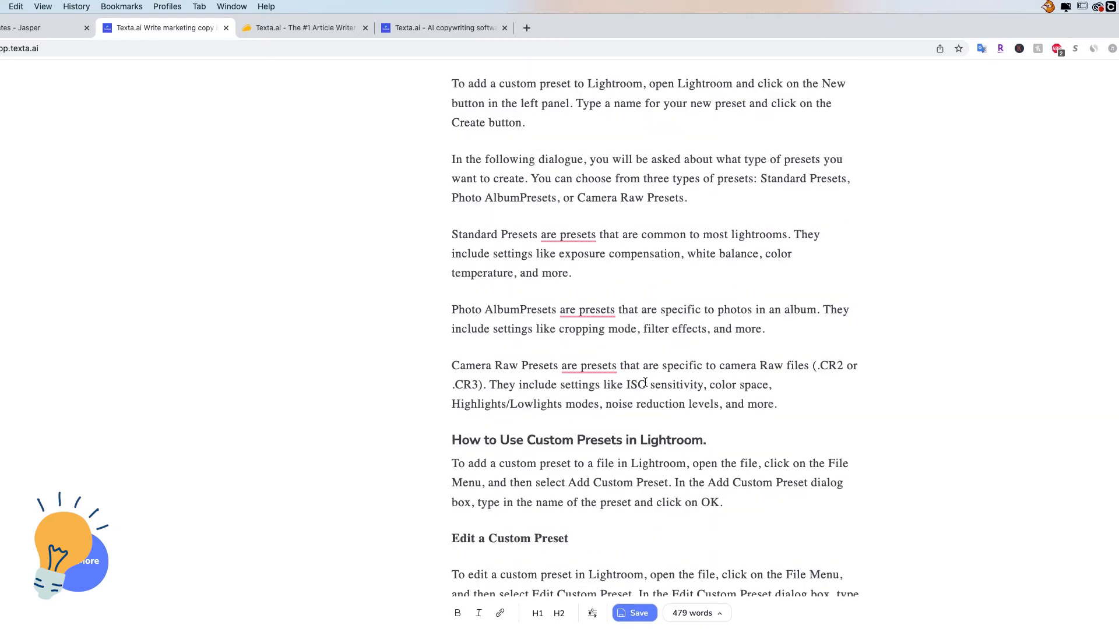
pyautogui.scroll(-3, 645, 383)
# - Generate titles with the Blog Post template for "I want to write an article about travel photography and the best tips everyone should know about it."
pyautogui.scroll(18, 647, 380)
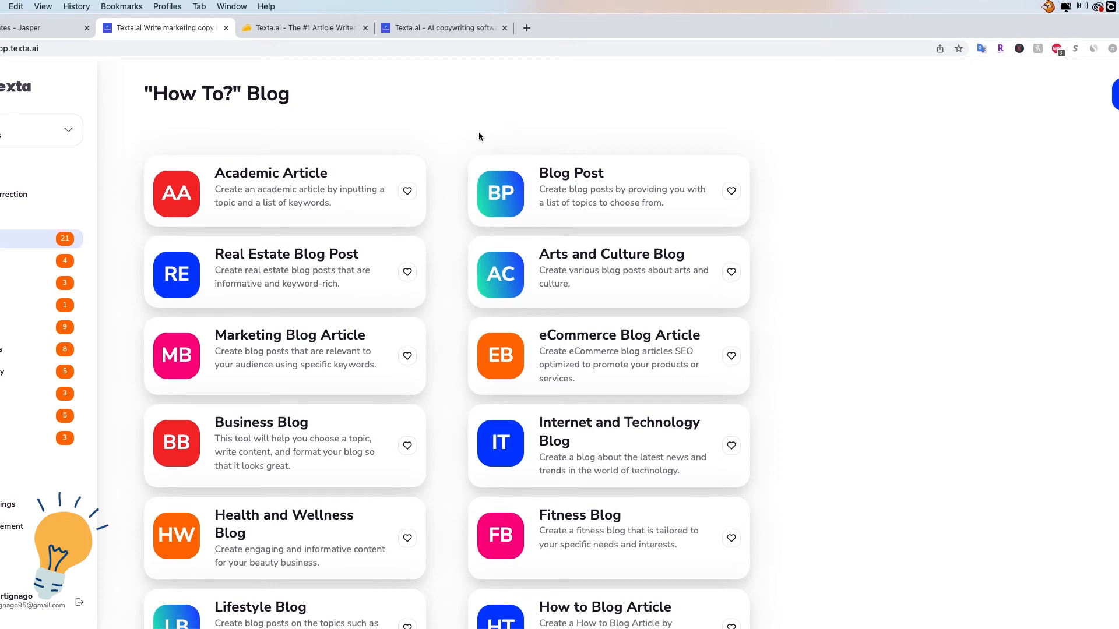
pyautogui.click(583, 186)
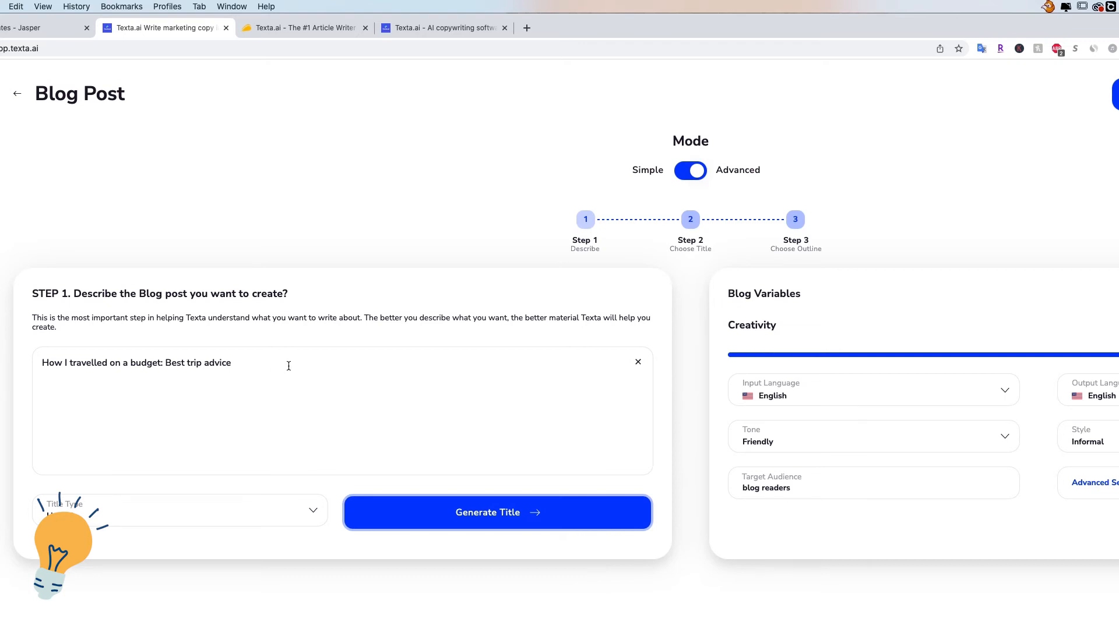
pyautogui.moveTo(295, 363); pyautogui.dragTo(3, 364)
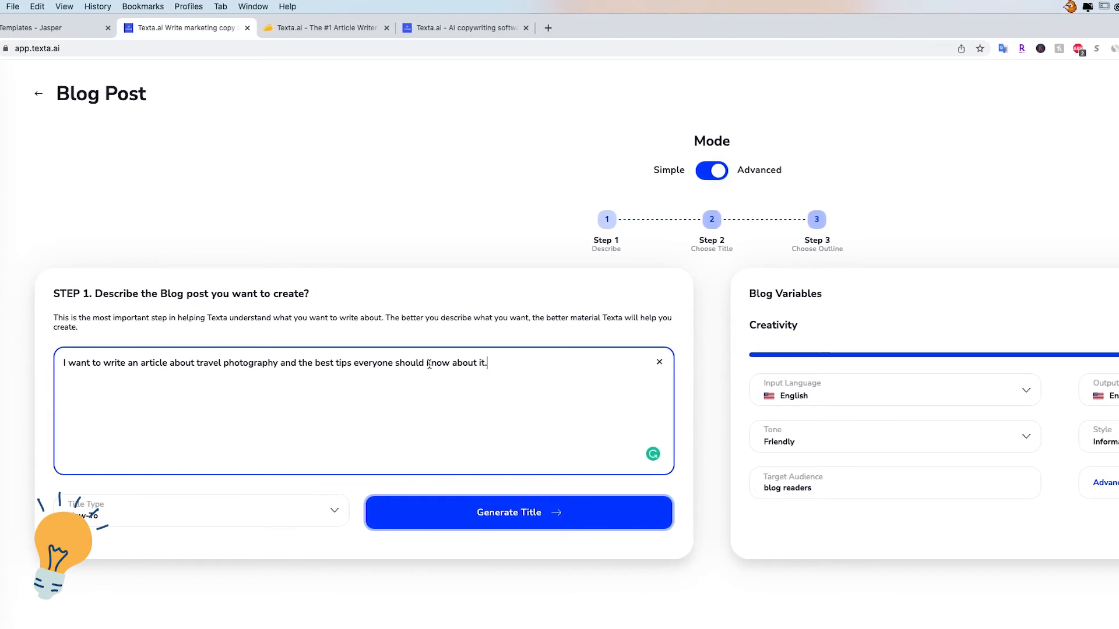
pyautogui.write('.')
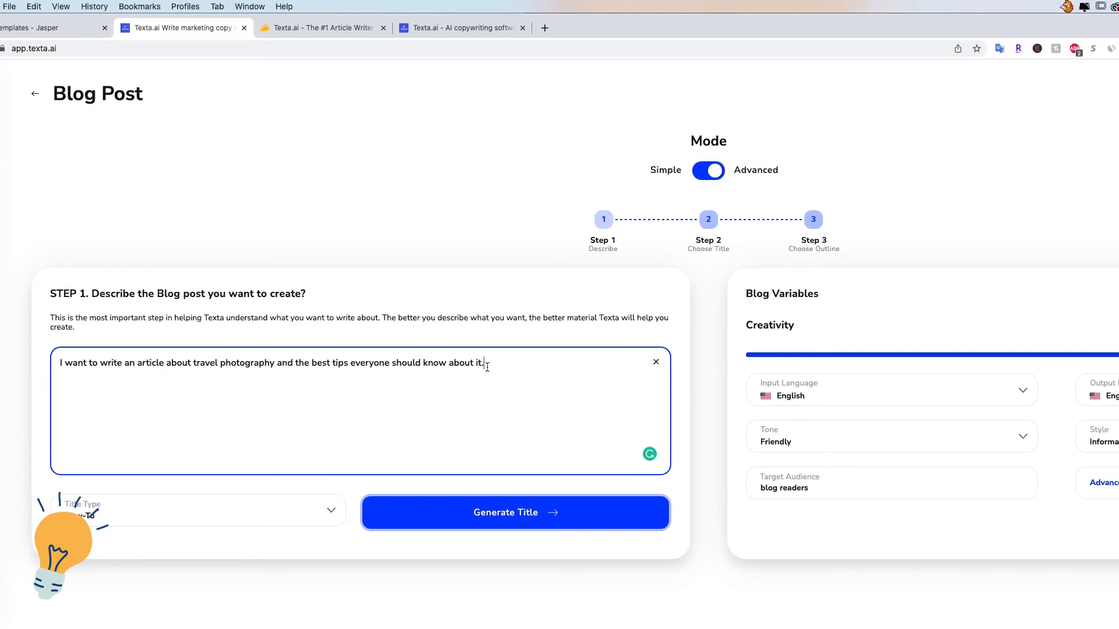
pyautogui.click(526, 518)
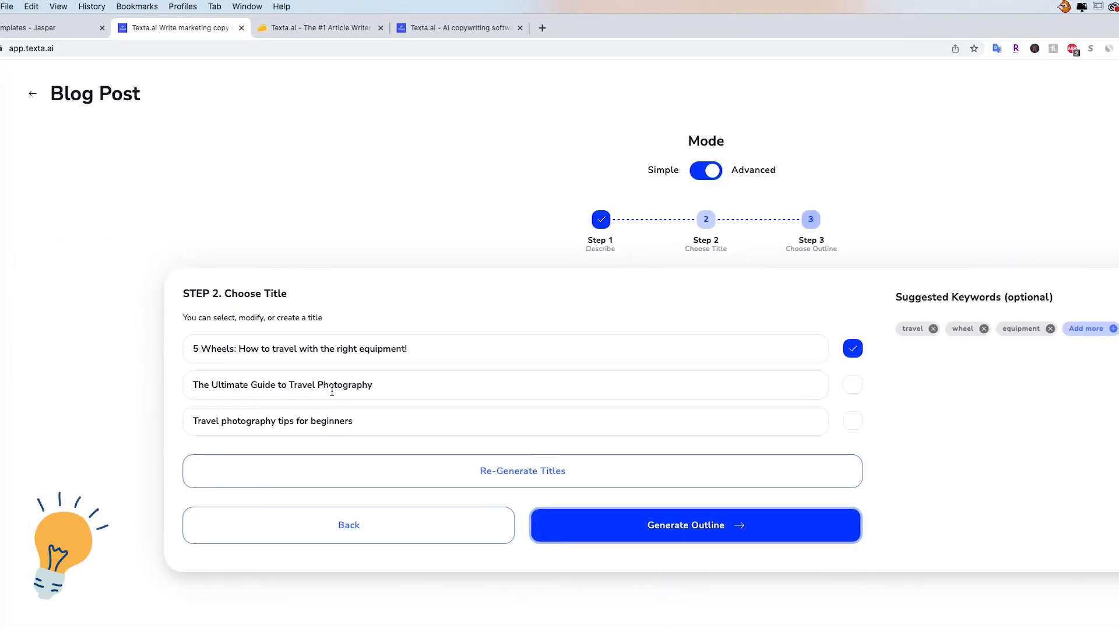
# - Choose the title "The Ultimate Guide to Travel Photography" and generate the article outline from it
pyautogui.click(852, 385)
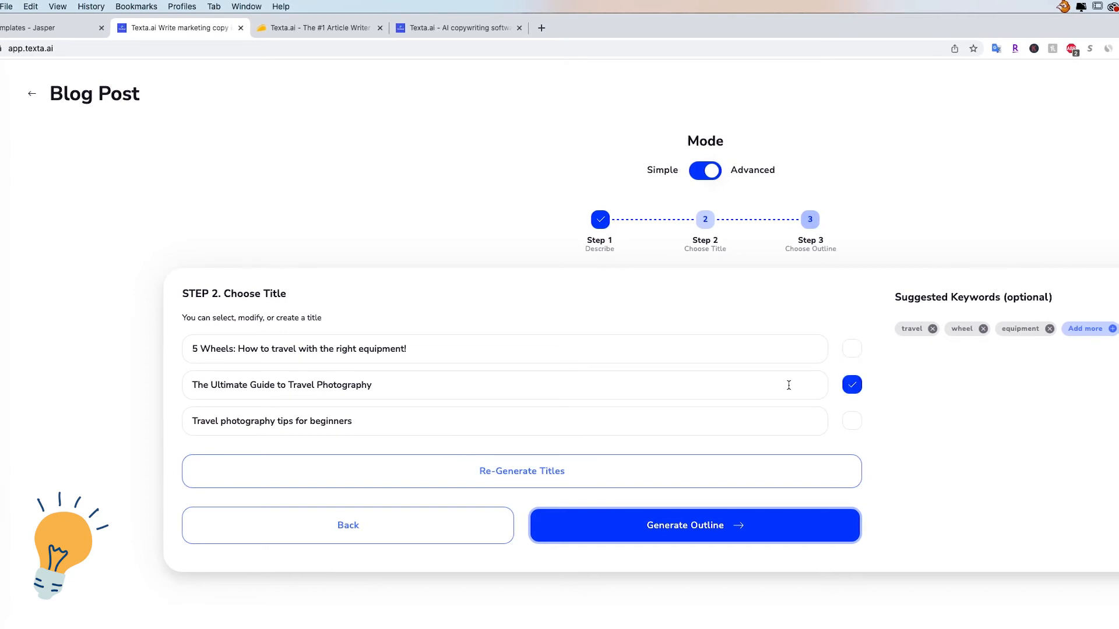
pyautogui.click(686, 524)
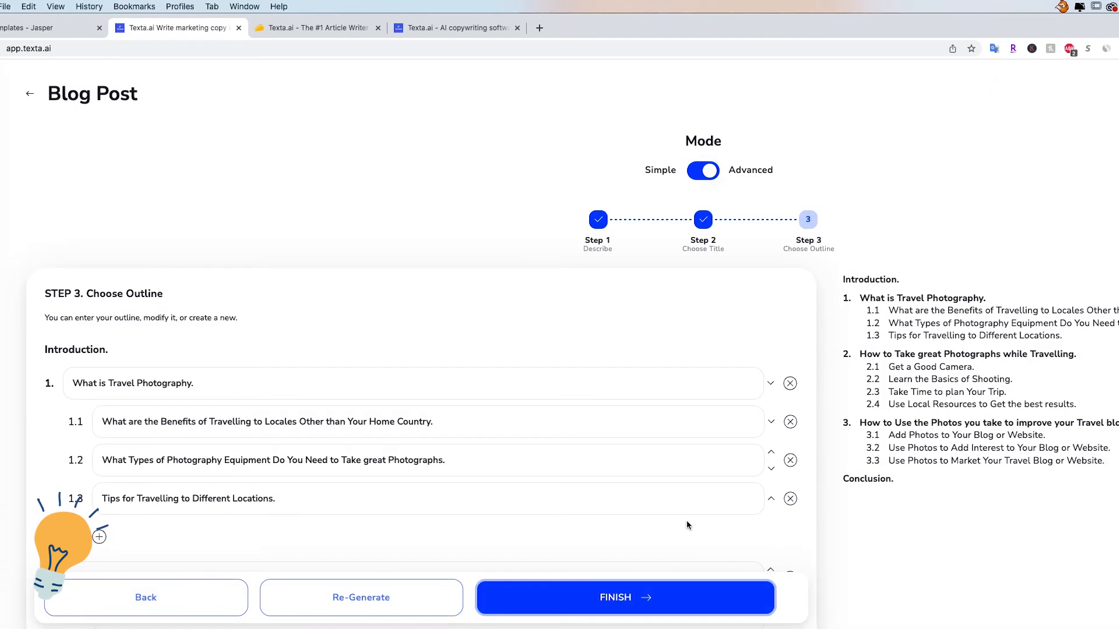
# - Review the suggested outline's three sections and their sub-points, from "What is Travel Photography" to using photos for a travel blog or website
pyautogui.scroll(-1, 323, 335)
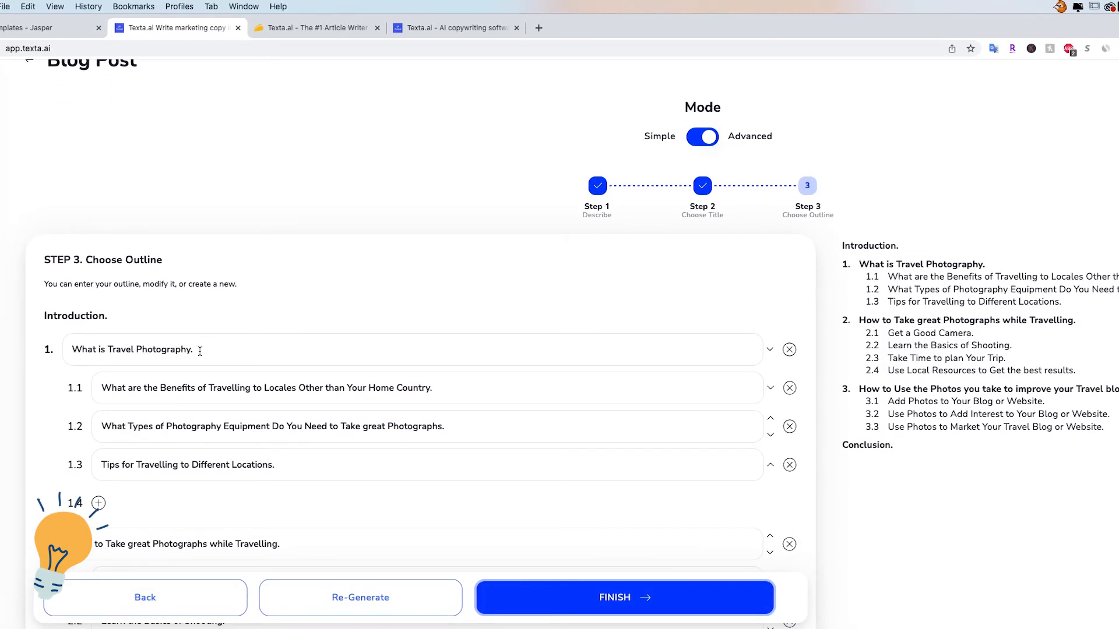
pyautogui.moveTo(200, 351); pyautogui.dragTo(70, 343)
pyautogui.click(38, 331)
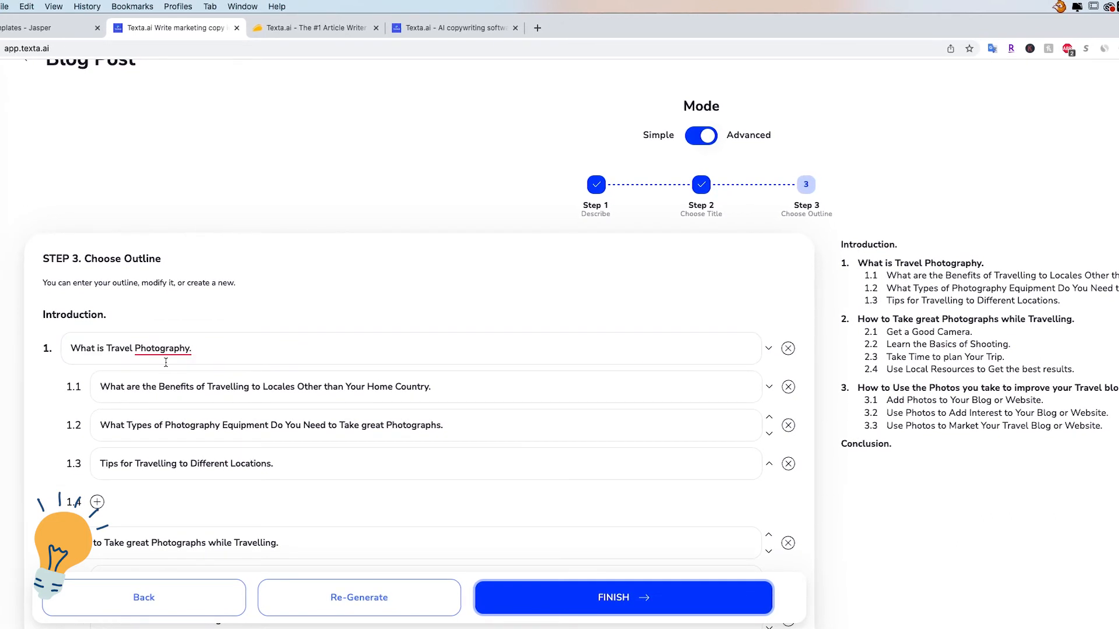
pyautogui.moveTo(165, 346)
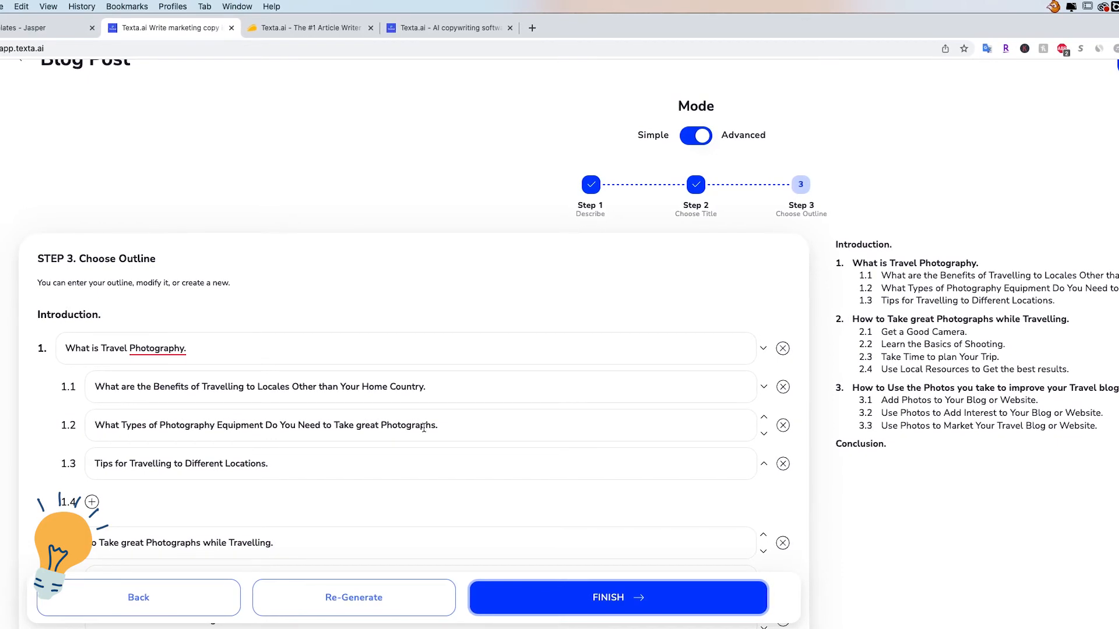
pyautogui.scroll(-5, 193, 464)
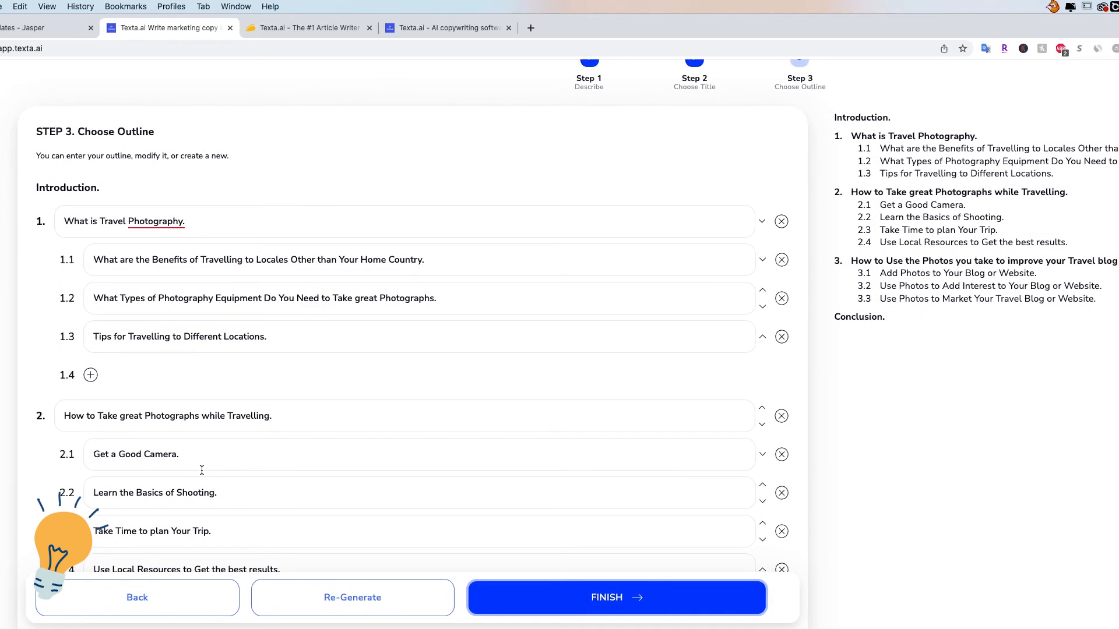
pyautogui.scroll(-2, 231, 456)
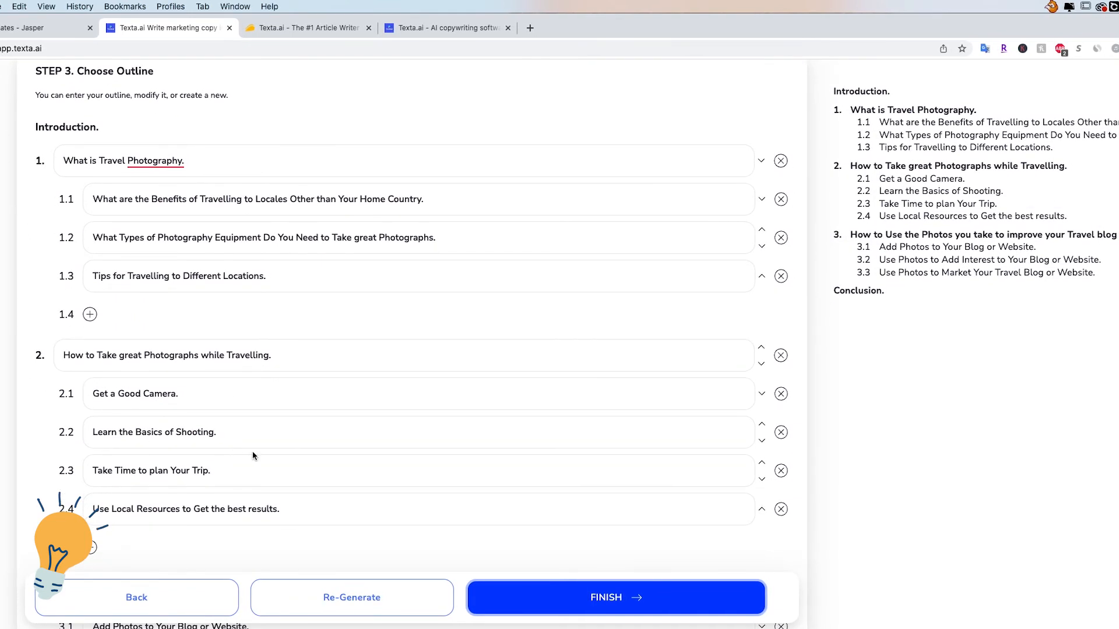
pyautogui.scroll(-6, 224, 453)
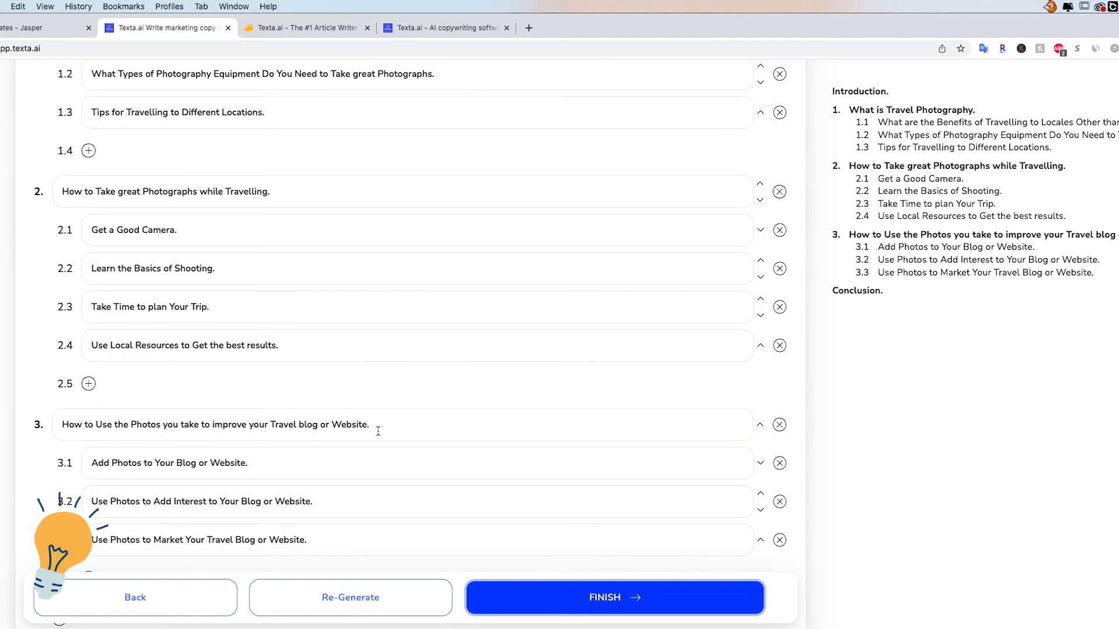
pyautogui.scroll(-2, 326, 452)
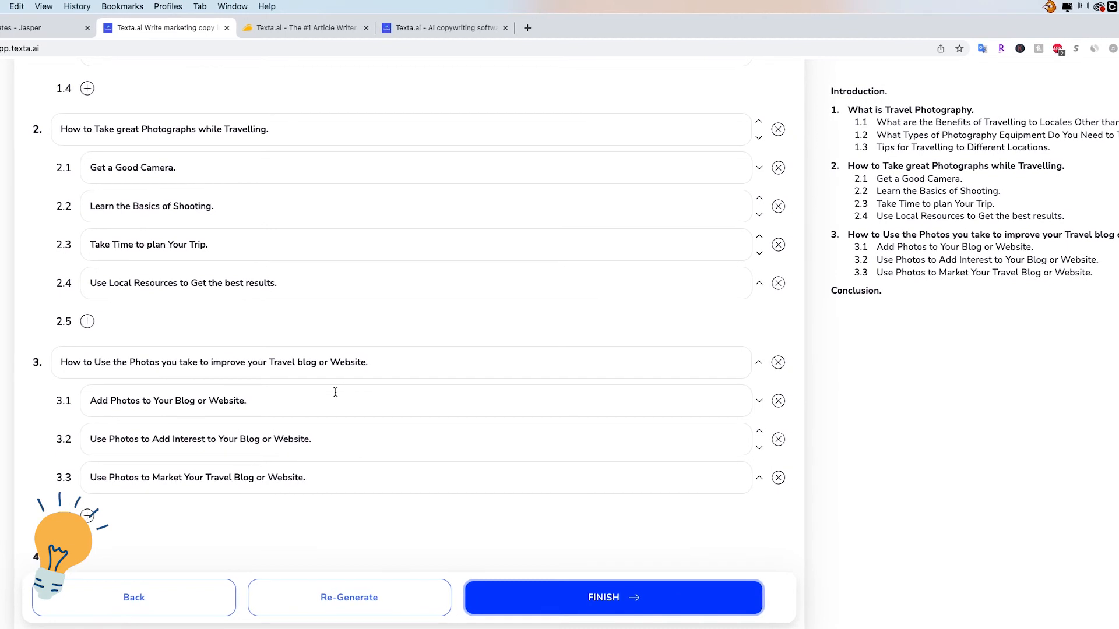
pyautogui.click(349, 375)
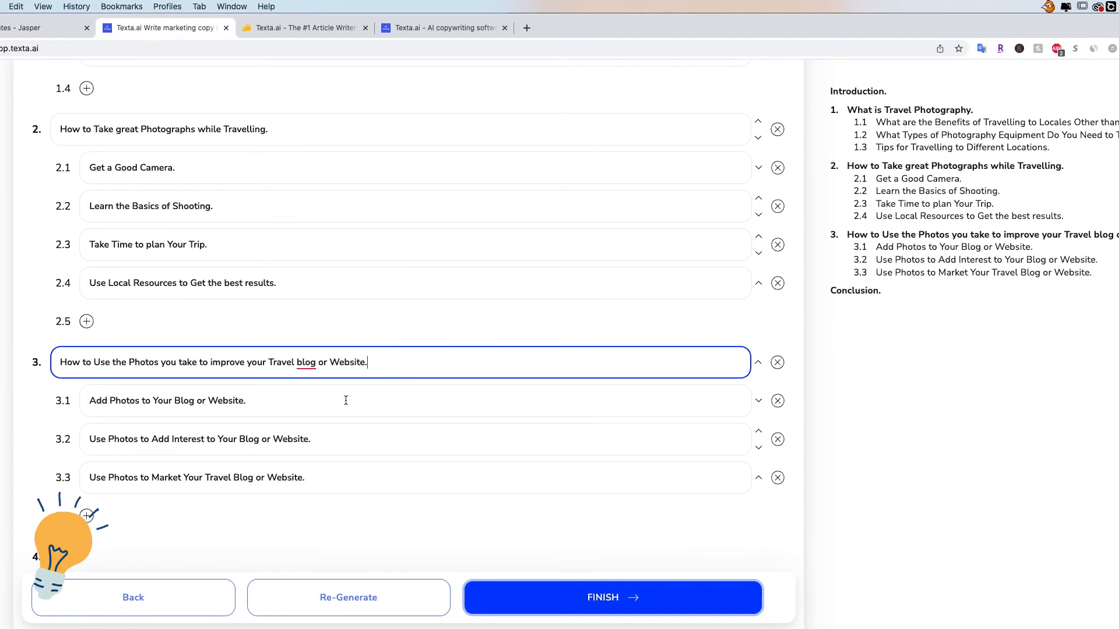
pyautogui.scroll(-1, 344, 408)
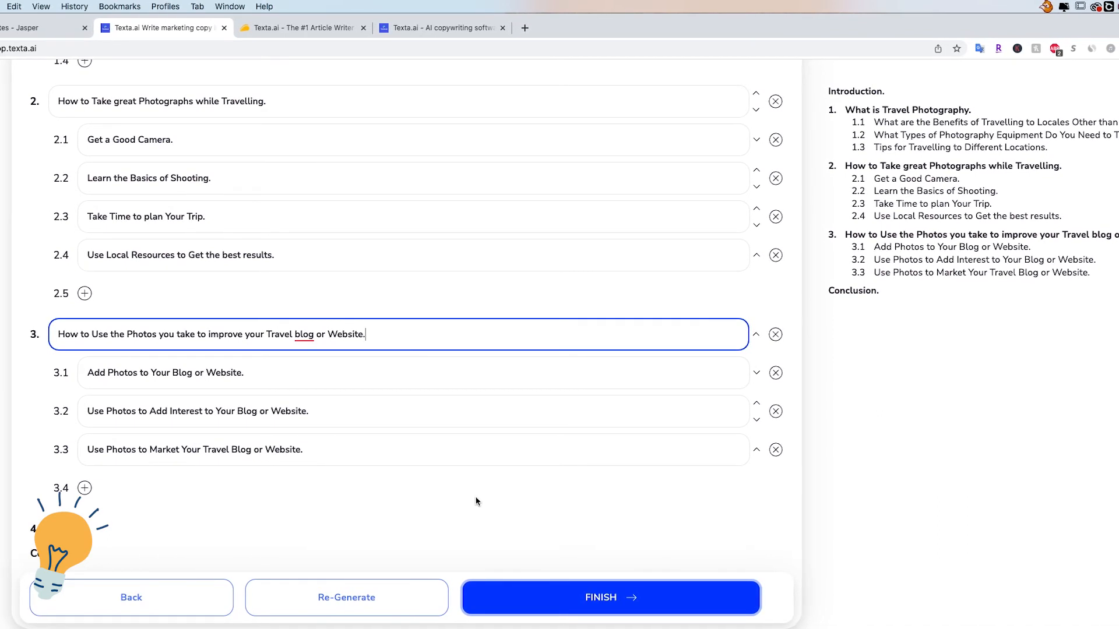
pyautogui.scroll(5, 775, 454)
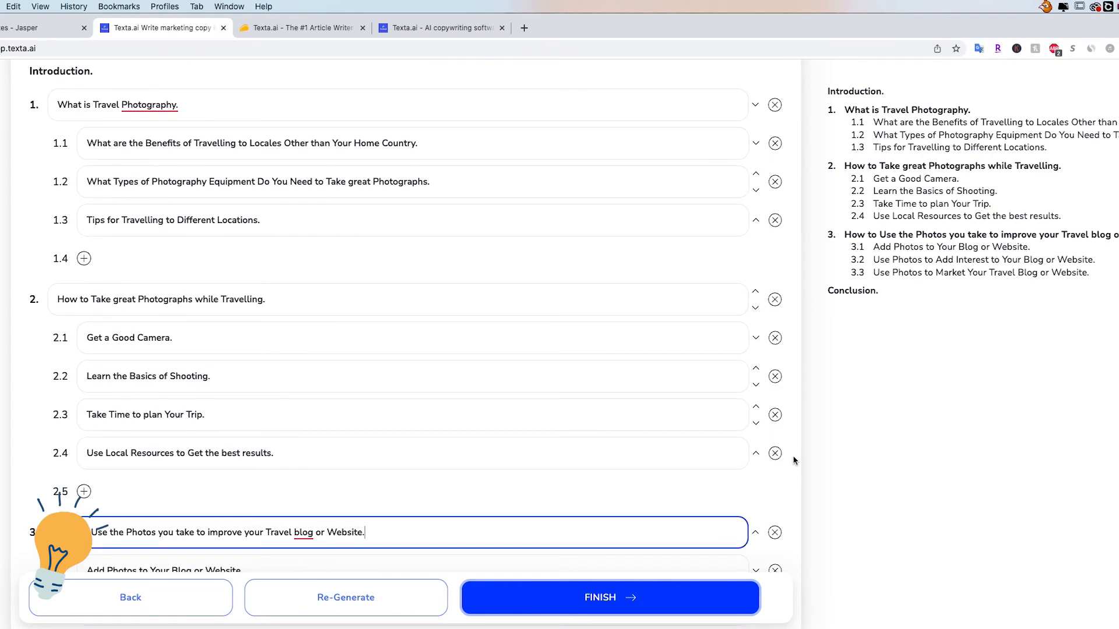
pyautogui.scroll(-5, 793, 460)
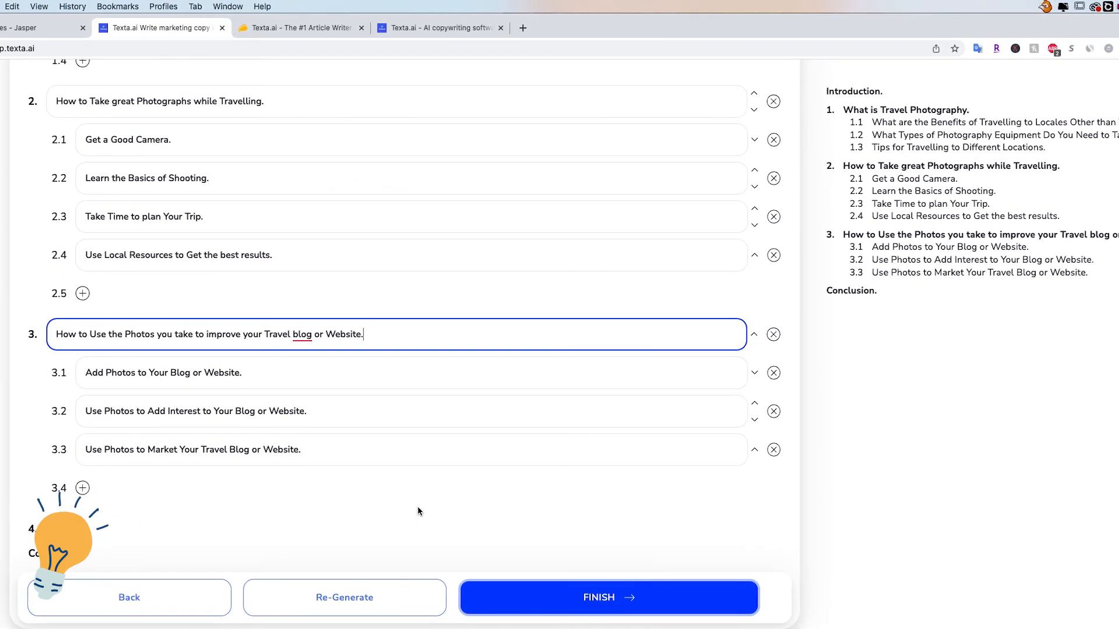
# - Add an empty sub-point 3.4 under the section on using photos for a travel blog or website, and remove it
pyautogui.click(82, 489)
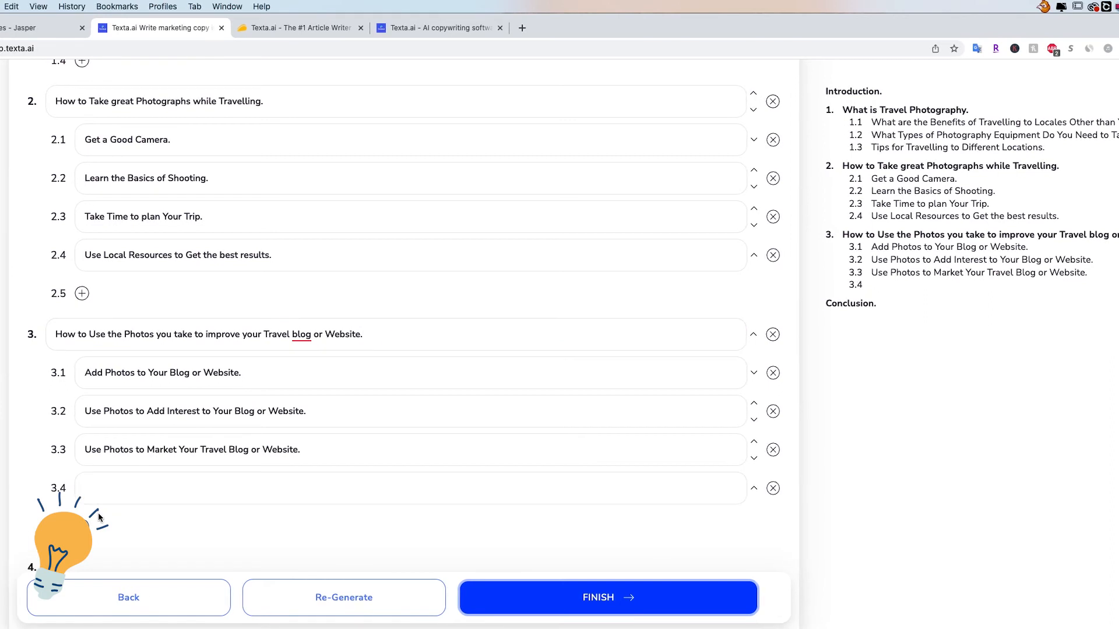
pyautogui.click(643, 486)
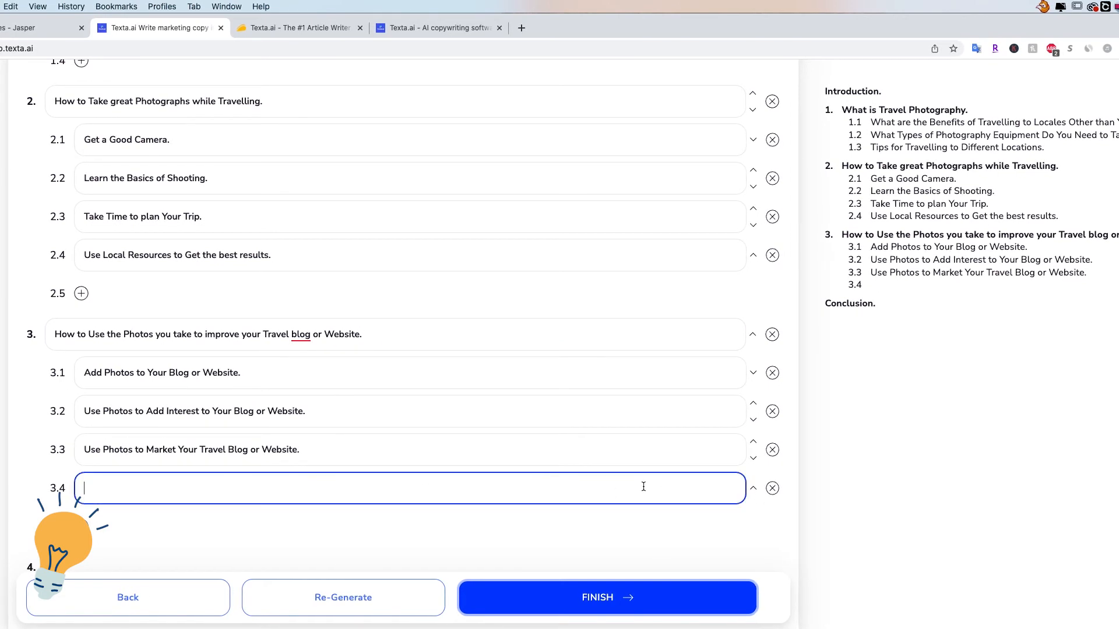
pyautogui.write('h')
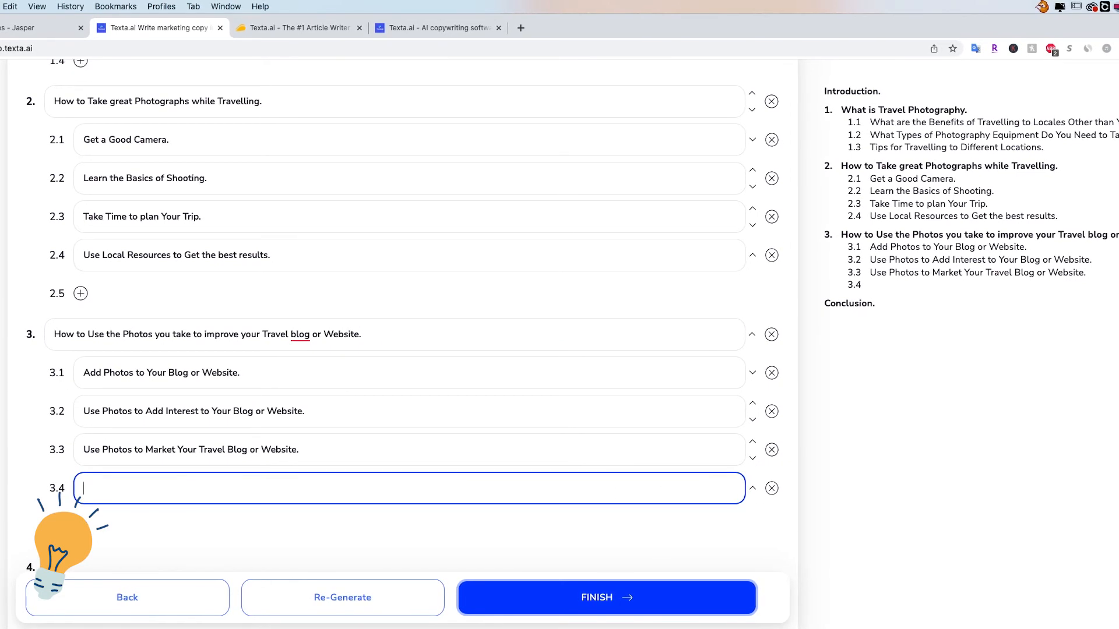
pyautogui.click(772, 489)
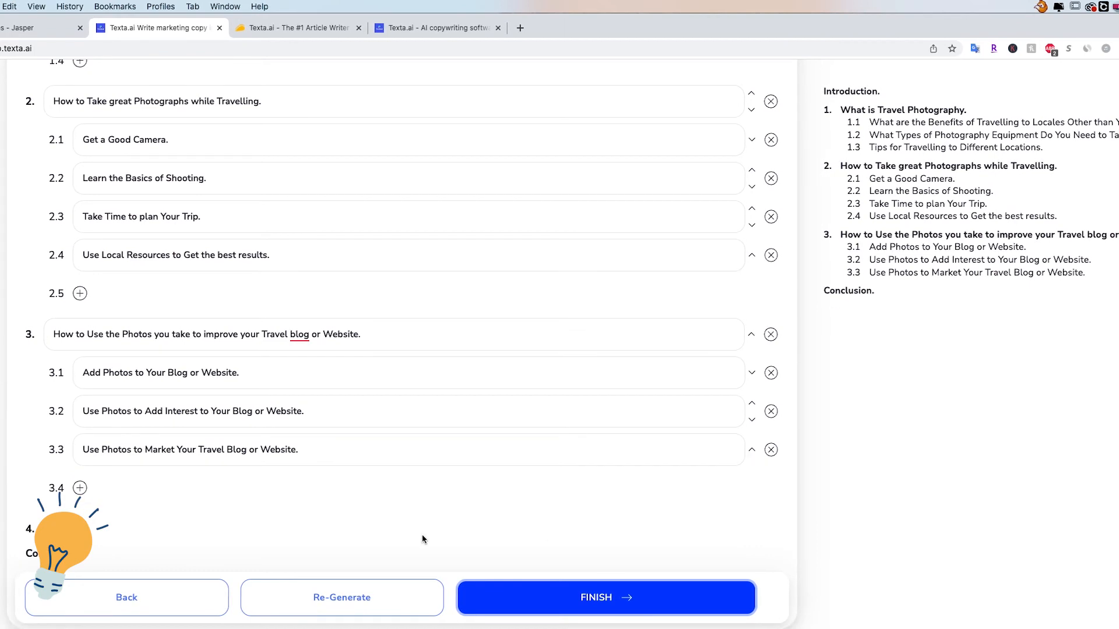
# - Check the outline from introduction to conclusion and accept it to generate the full travel photography article
pyautogui.scroll(6, 579, 406)
pyautogui.scroll(2, 570, 402)
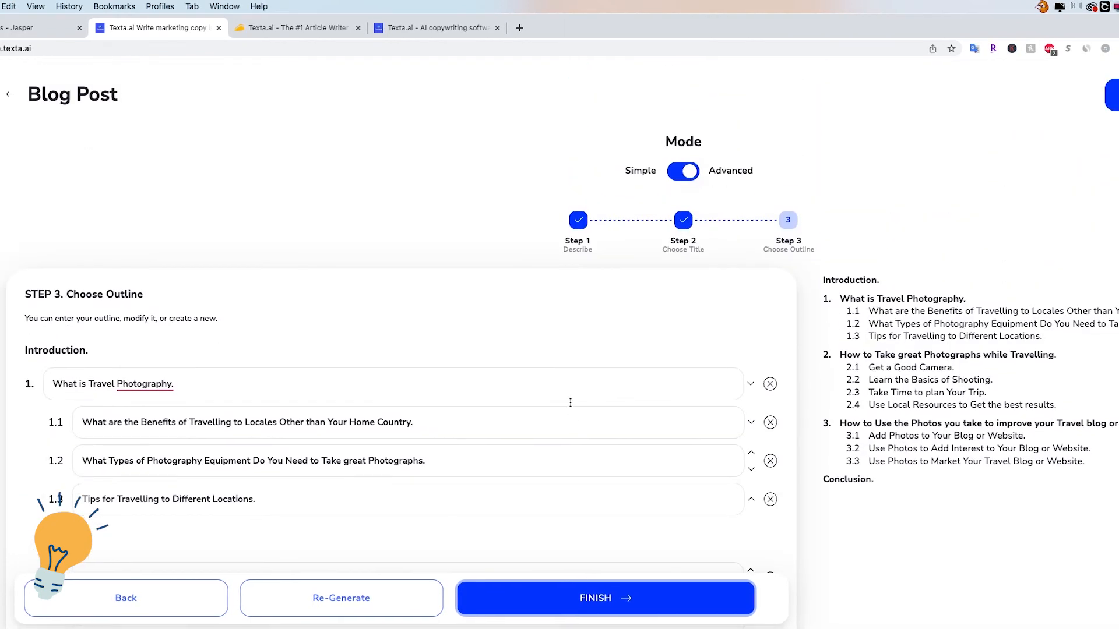
pyautogui.scroll(-9, 570, 402)
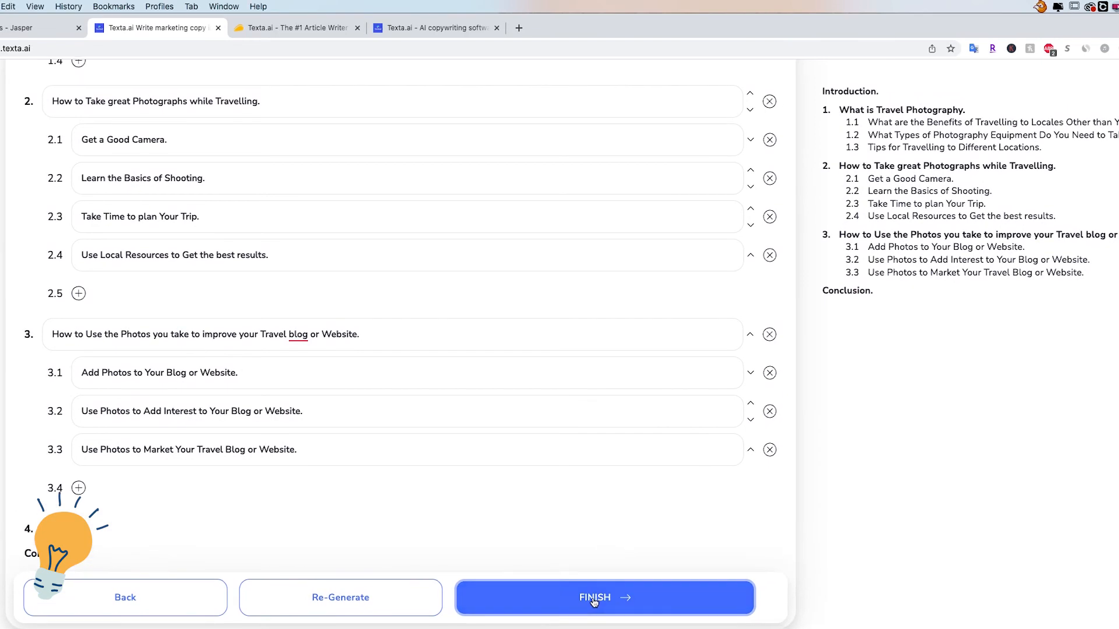
pyautogui.click(592, 596)
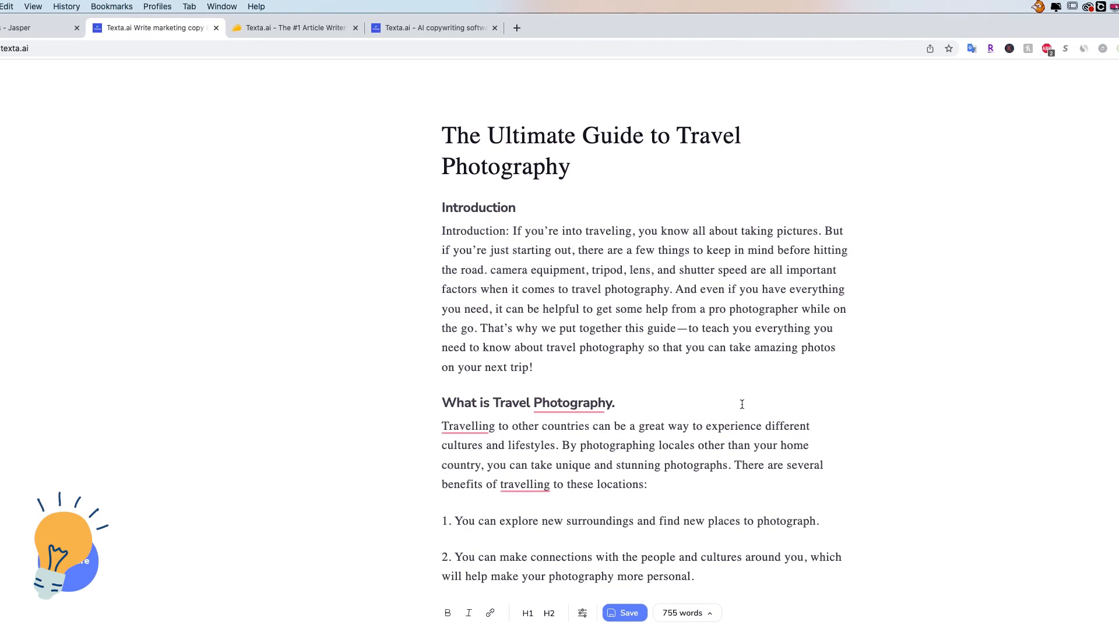
# - Skim the generated article to its end and delete the redundant "Introduction:" from the start of the opening paragraph
pyautogui.scroll(-6, 693, 407)
pyautogui.scroll(-15, 703, 408)
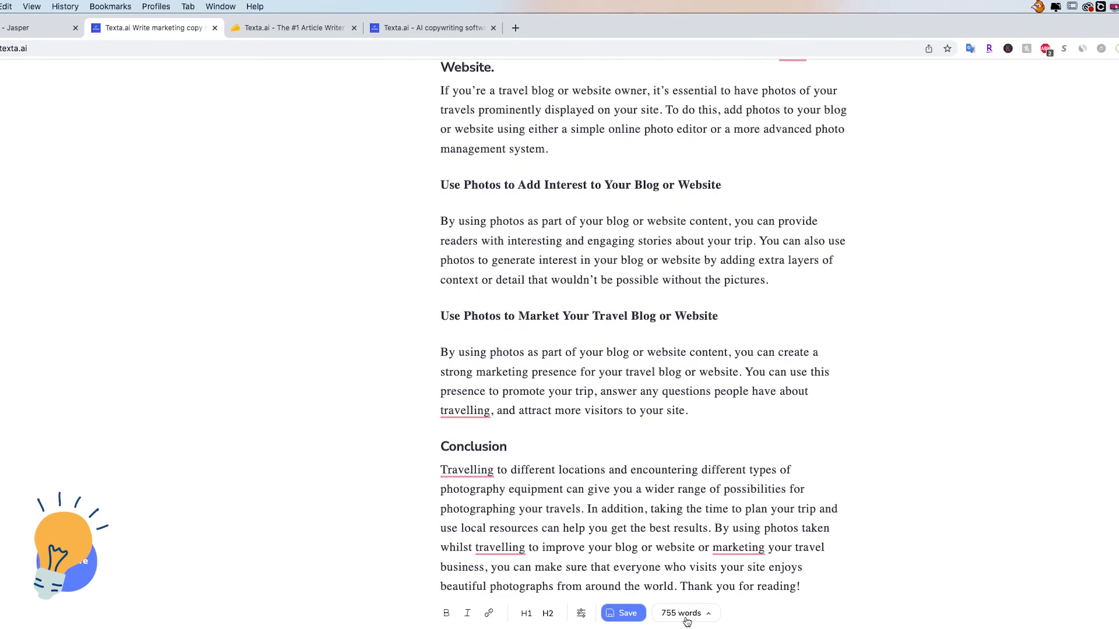
pyautogui.scroll(20, 627, 478)
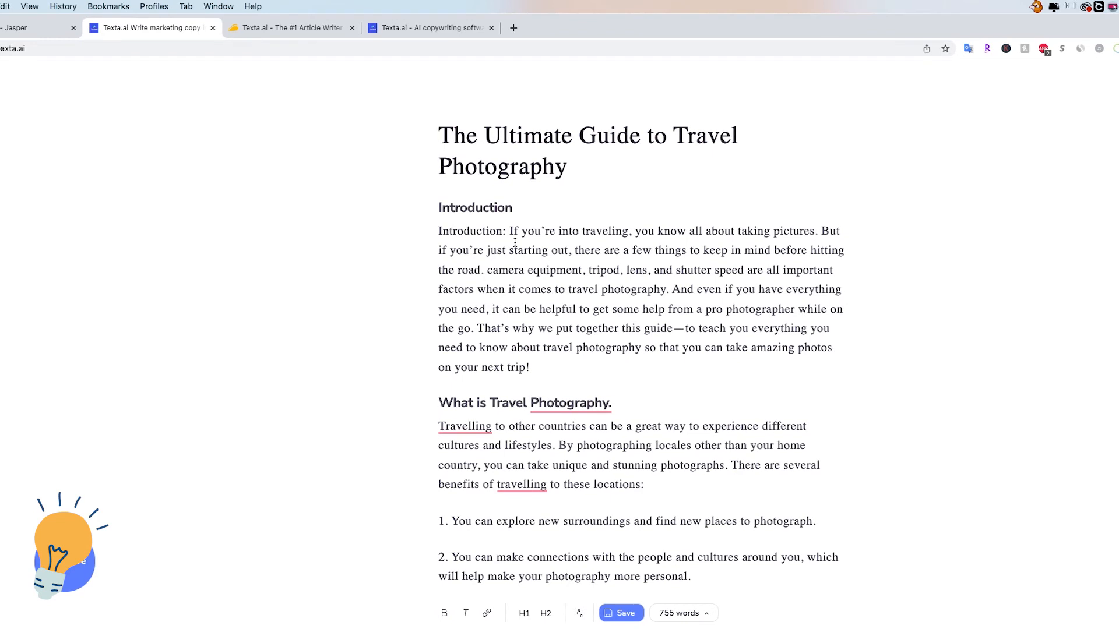
pyautogui.moveTo(509, 232); pyautogui.dragTo(402, 233)
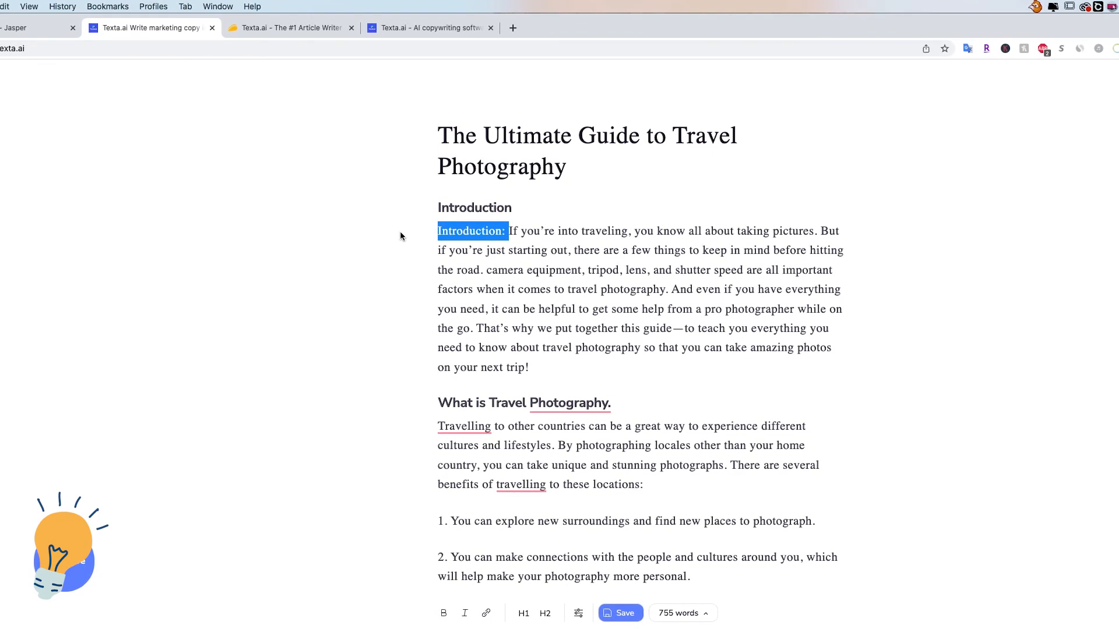
pyautogui.press('BackSpace')
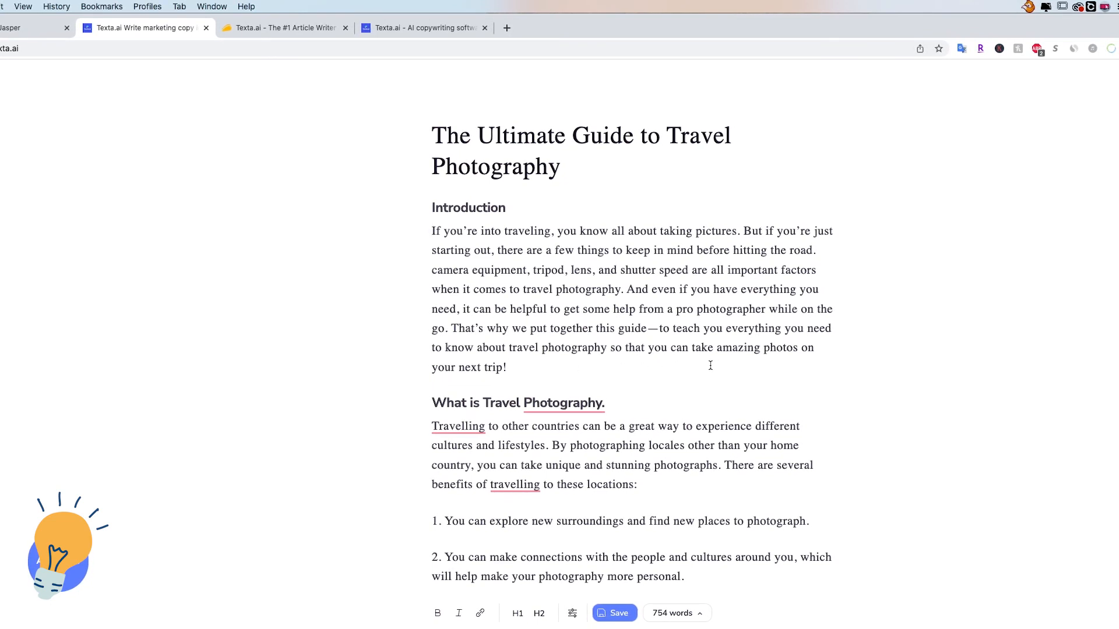
# - Start a new paragraph at "There are several benefits of travelling to these locations" in the "What is Travel Photography" section
pyautogui.scroll(-4, 653, 367)
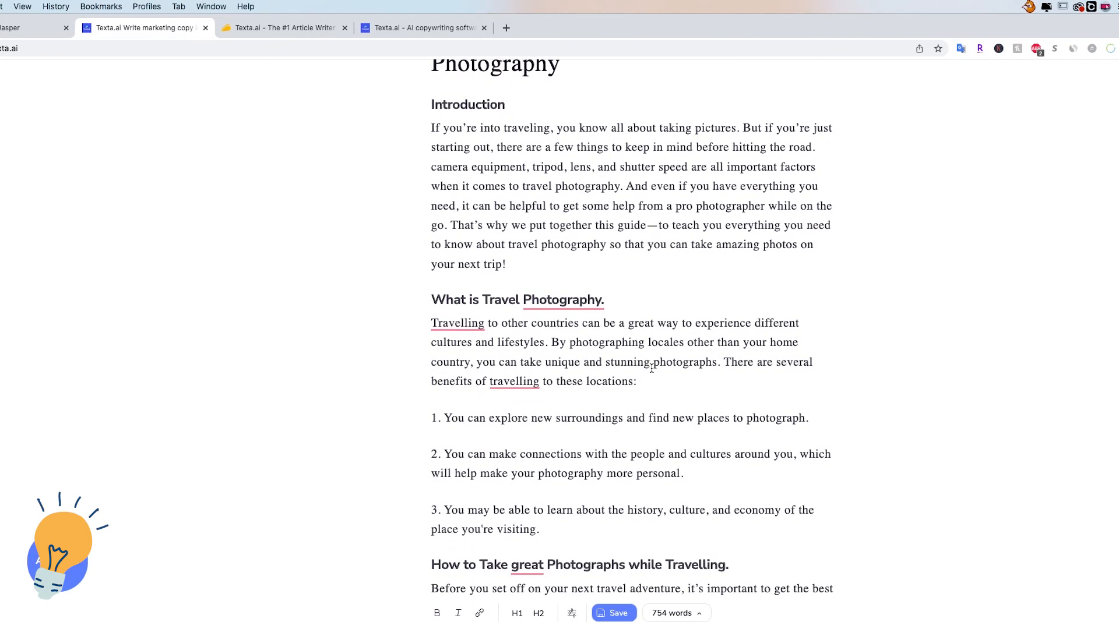
pyautogui.scroll(-1, 651, 368)
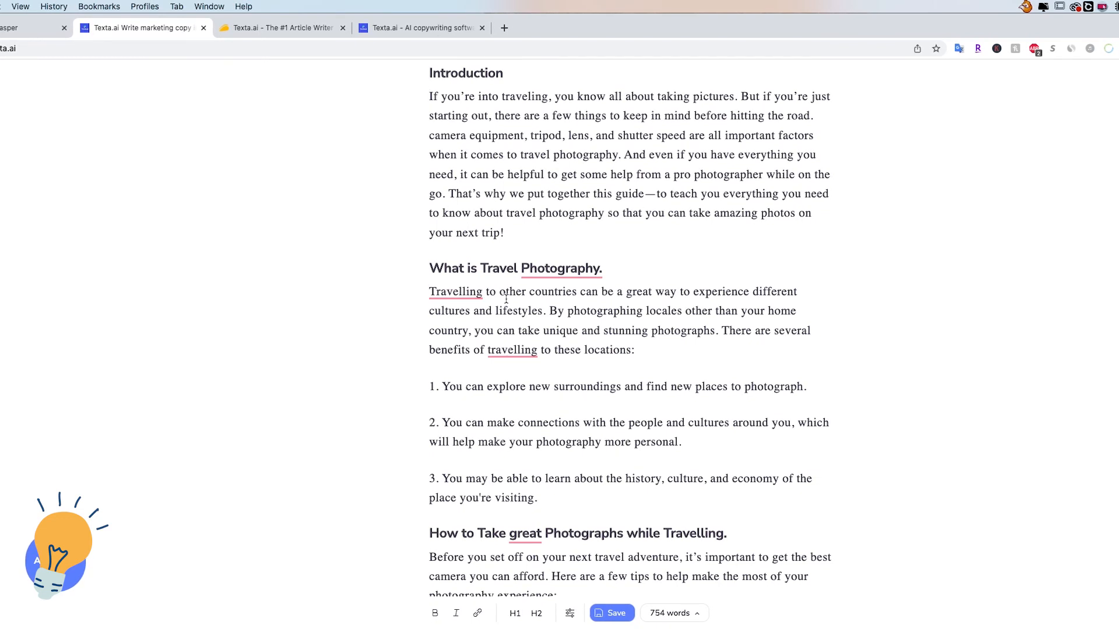
pyautogui.click(721, 331)
pyautogui.press('Return')
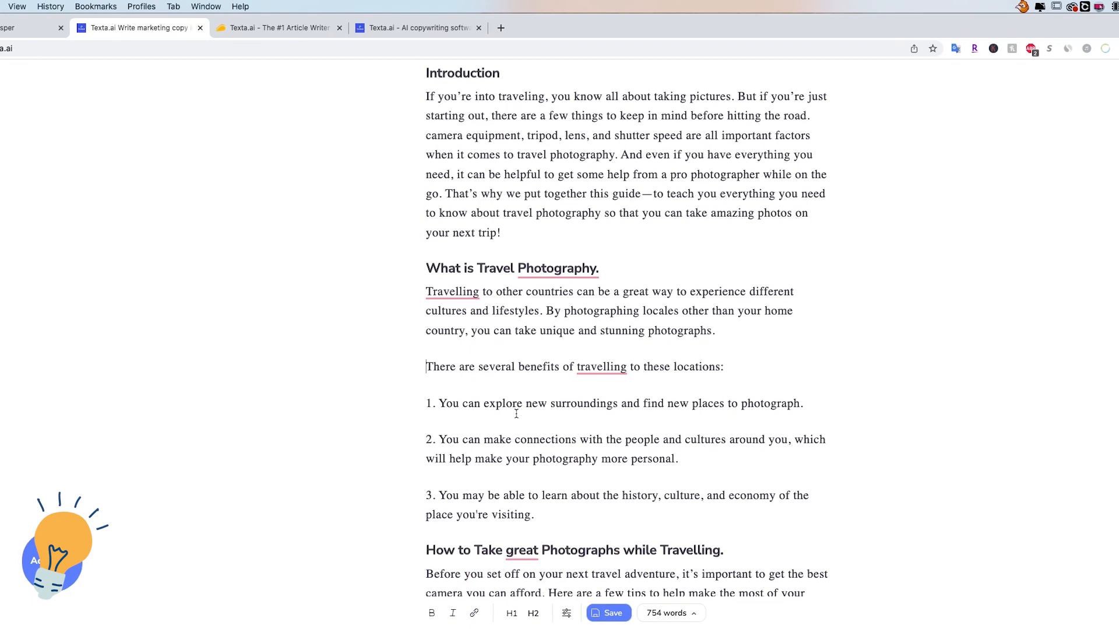
# - Read the article from the benefits of travelling through the four photography tips to the conclusion
pyautogui.scroll(-3, 516, 414)
pyautogui.scroll(-2, 513, 420)
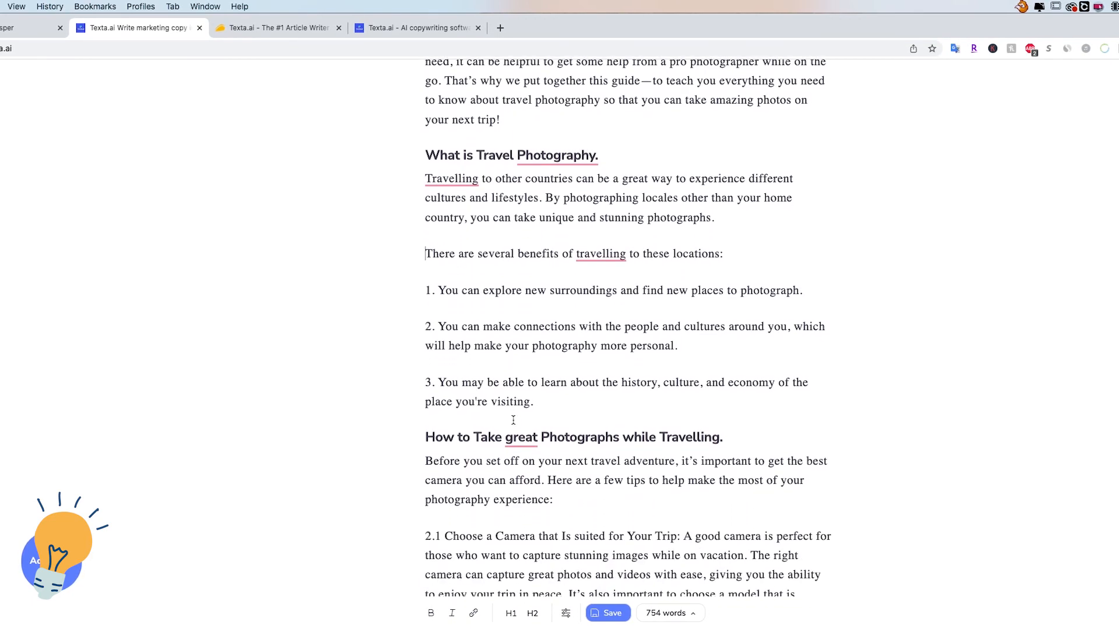
pyautogui.scroll(-5, 514, 420)
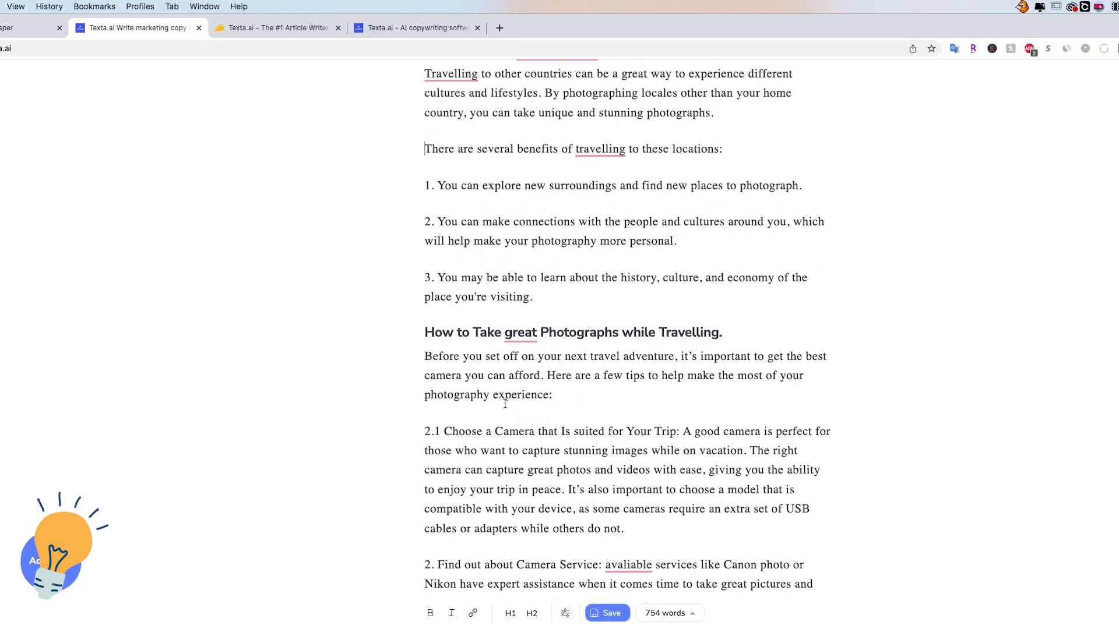
pyautogui.scroll(5, 523, 348)
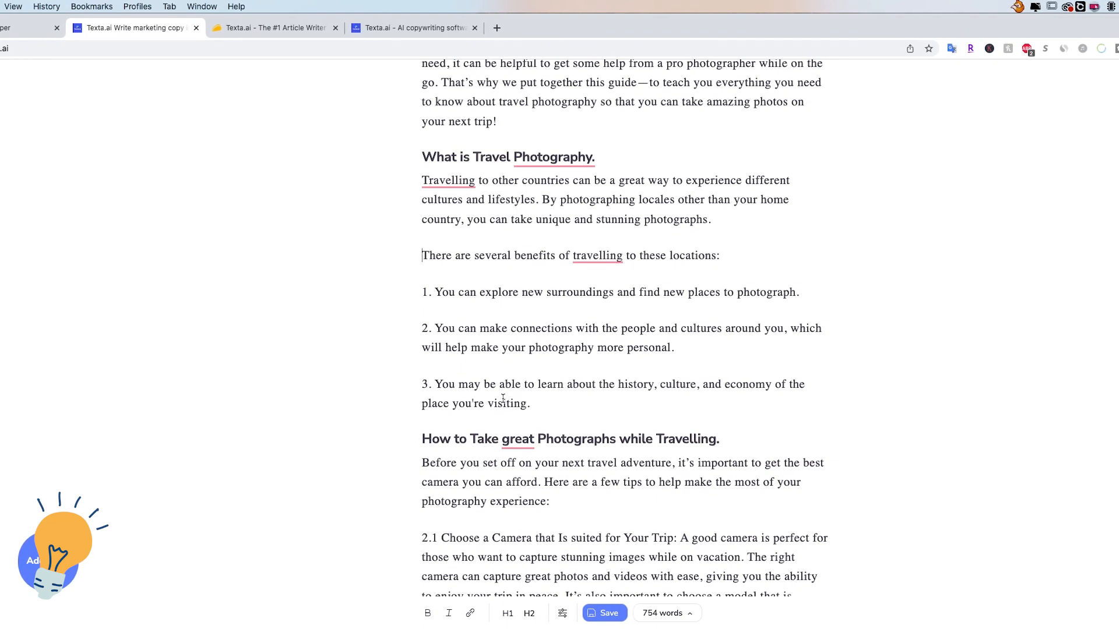
pyautogui.click(443, 180)
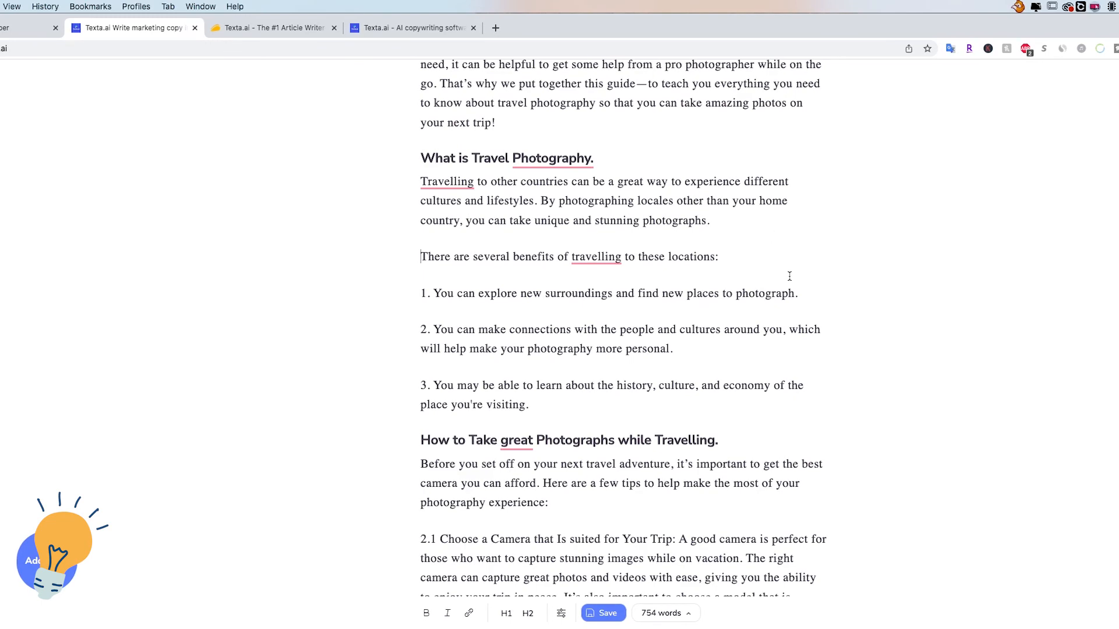
pyautogui.scroll(-3, 789, 277)
pyautogui.scroll(-2, 775, 280)
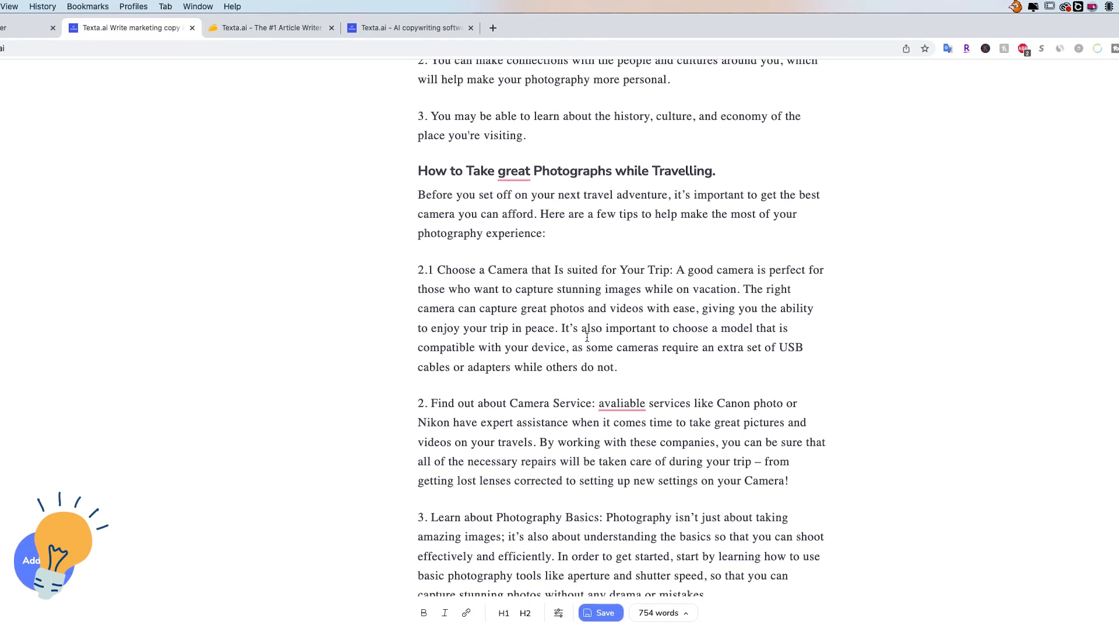
pyautogui.scroll(-2, 641, 291)
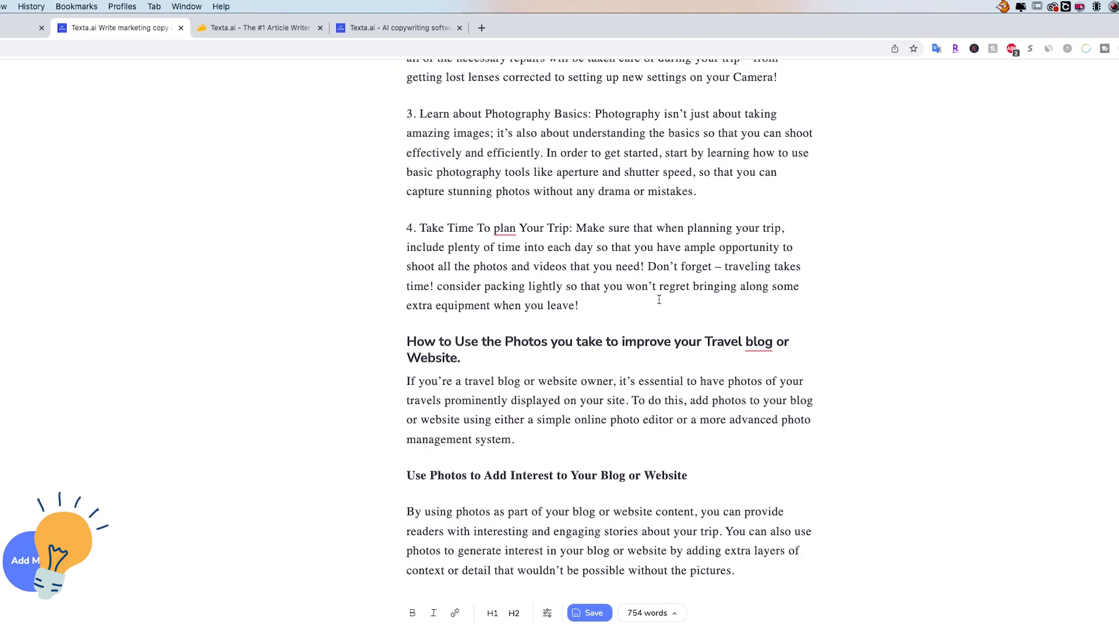
pyautogui.scroll(1, 665, 296)
pyautogui.scroll(-2, 654, 297)
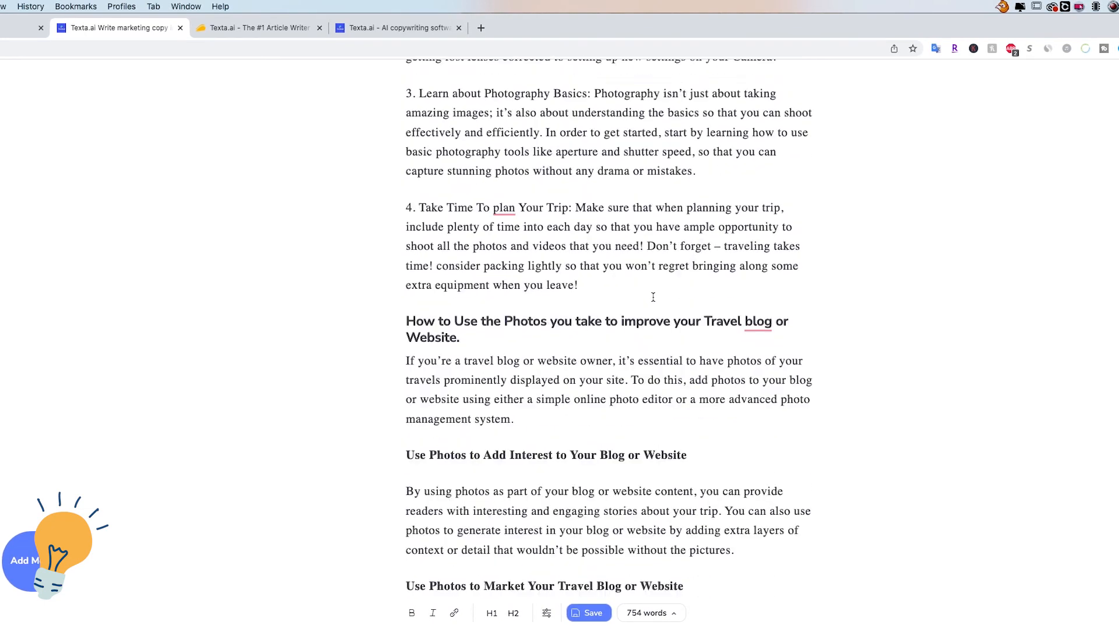
pyautogui.scroll(-5, 653, 297)
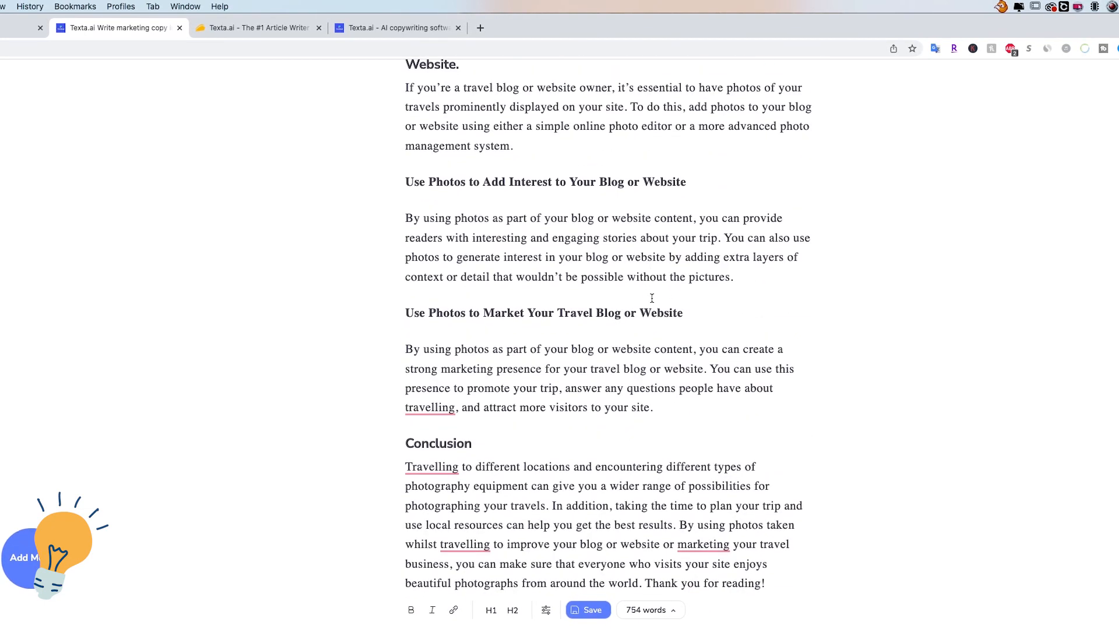
# - Review the article again from the introduction, examining the "How to Take great Photographs while Travelling" tips and the sections on using photos for a blog
pyautogui.scroll(5, 652, 298)
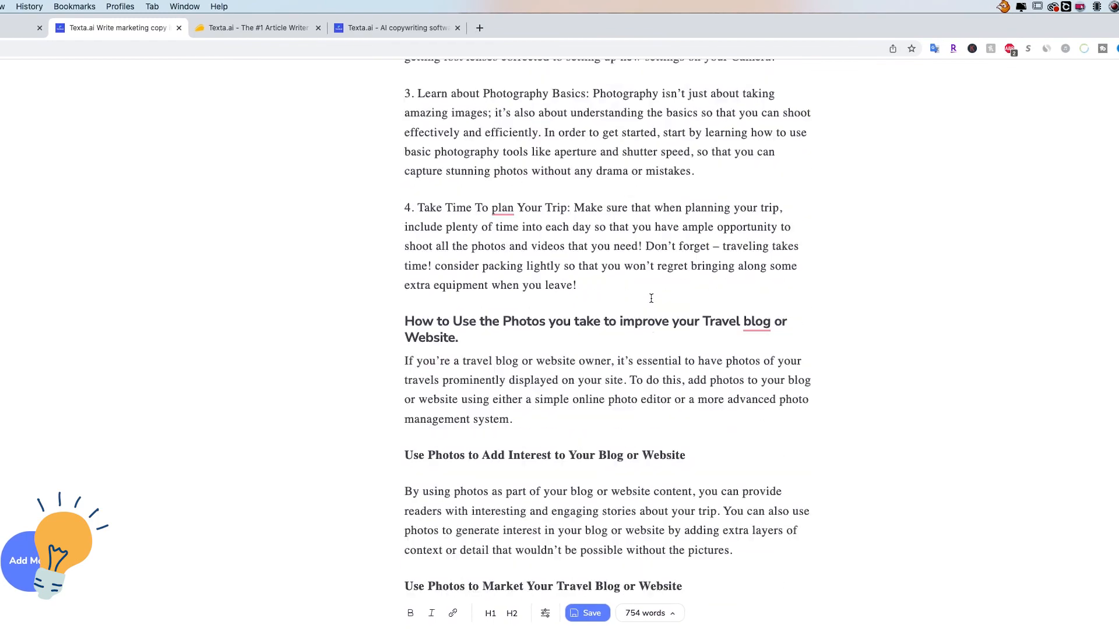
pyautogui.scroll(10, 652, 298)
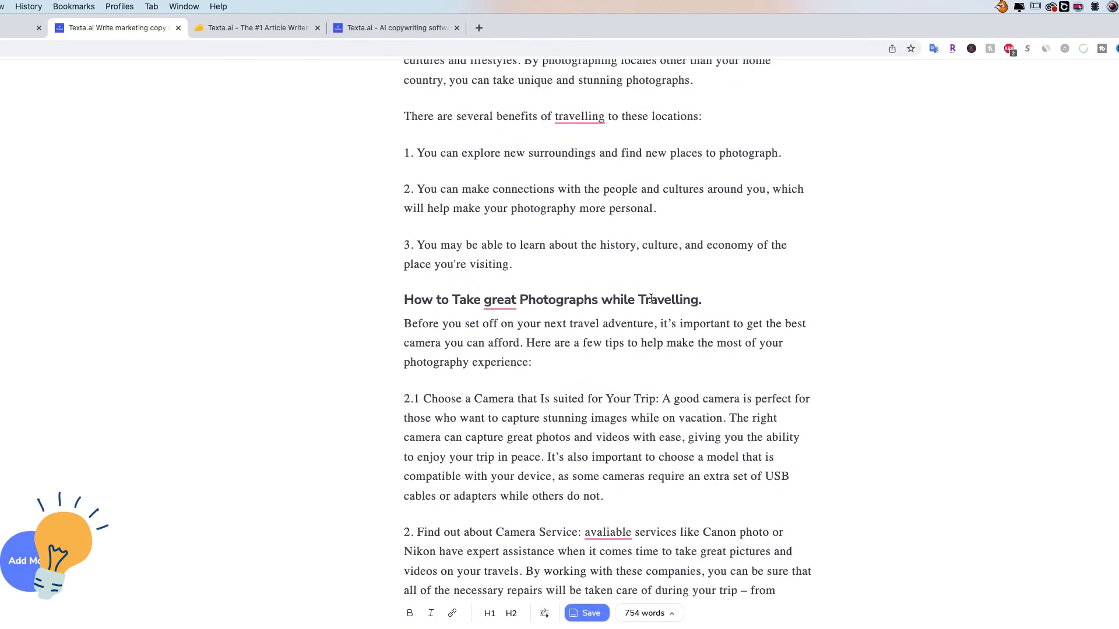
pyautogui.scroll(6, 652, 298)
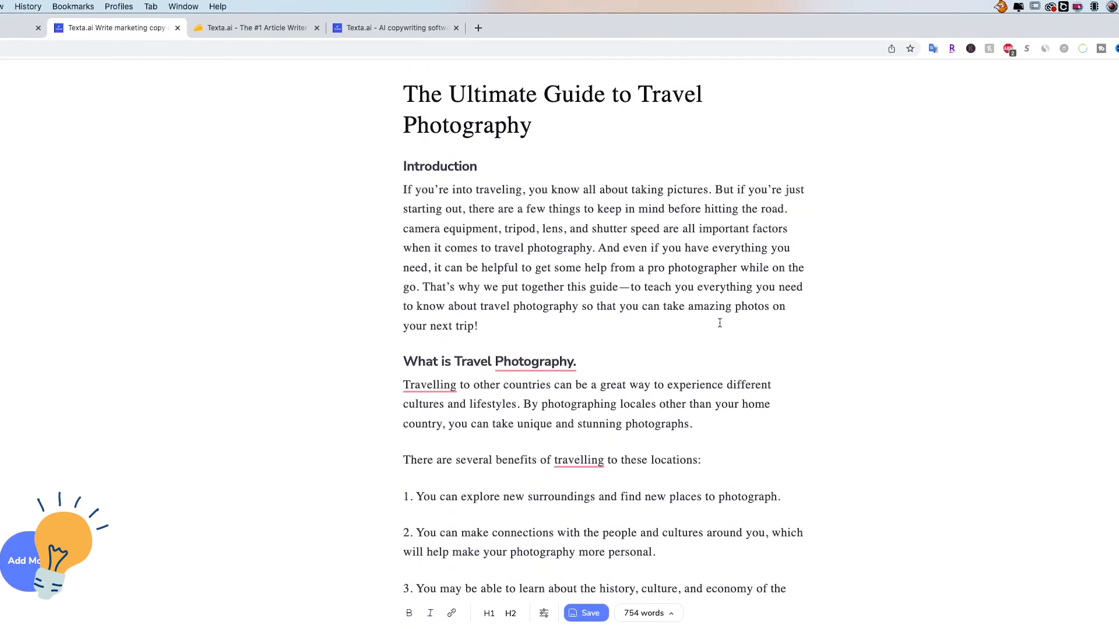
pyautogui.scroll(-5, 729, 317)
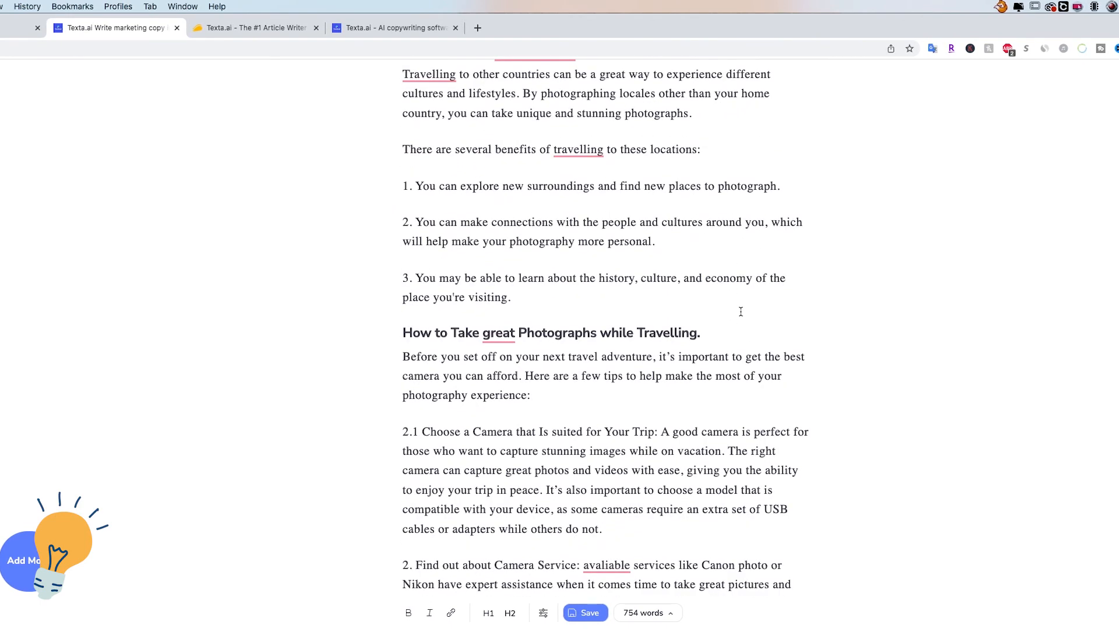
pyautogui.scroll(-3, 737, 309)
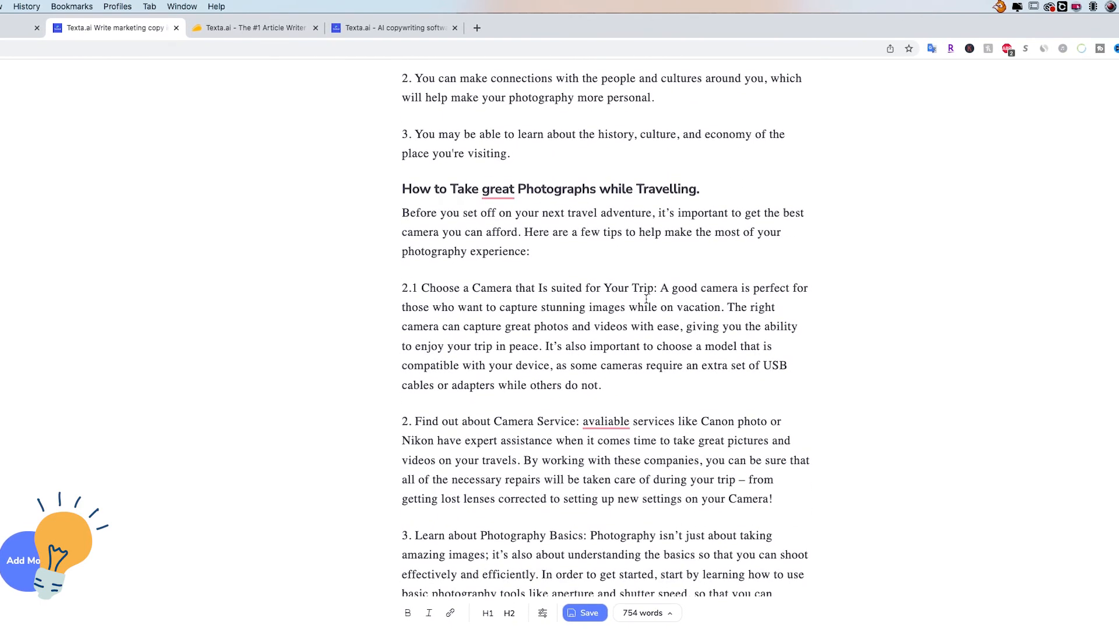
pyautogui.moveTo(708, 190); pyautogui.dragTo(557, 190)
pyautogui.click(657, 190)
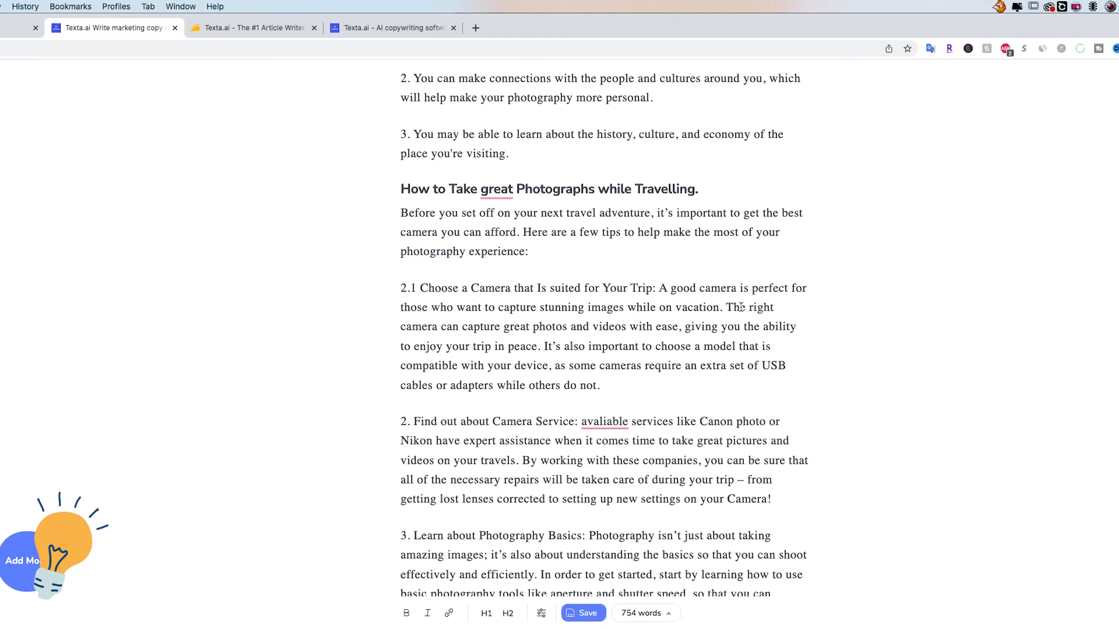
pyautogui.scroll(-4, 740, 307)
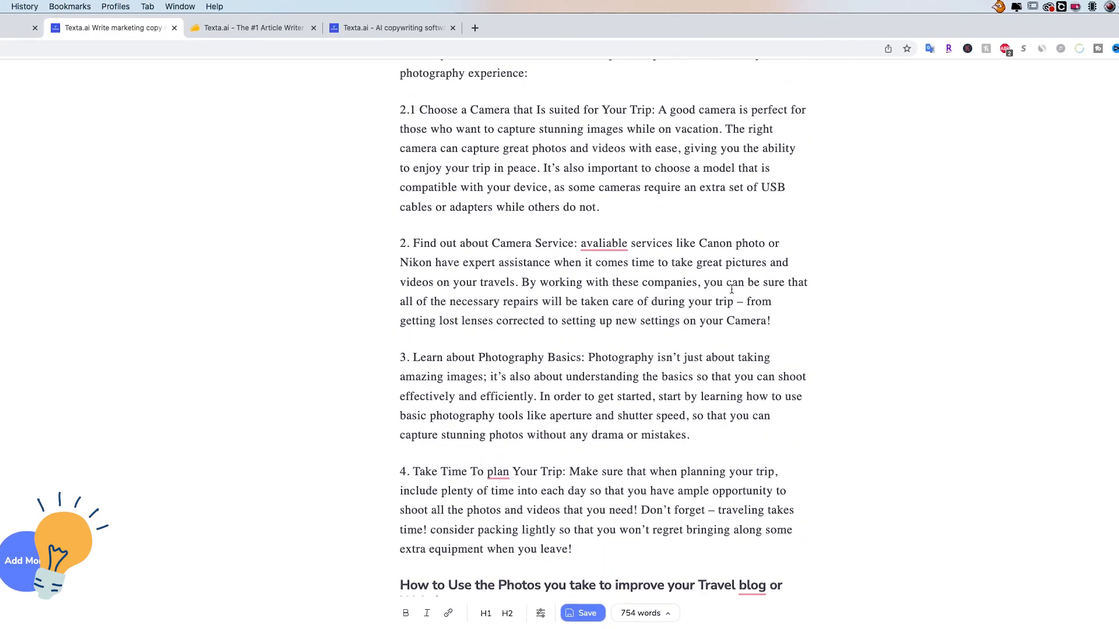
pyautogui.scroll(-3, 729, 303)
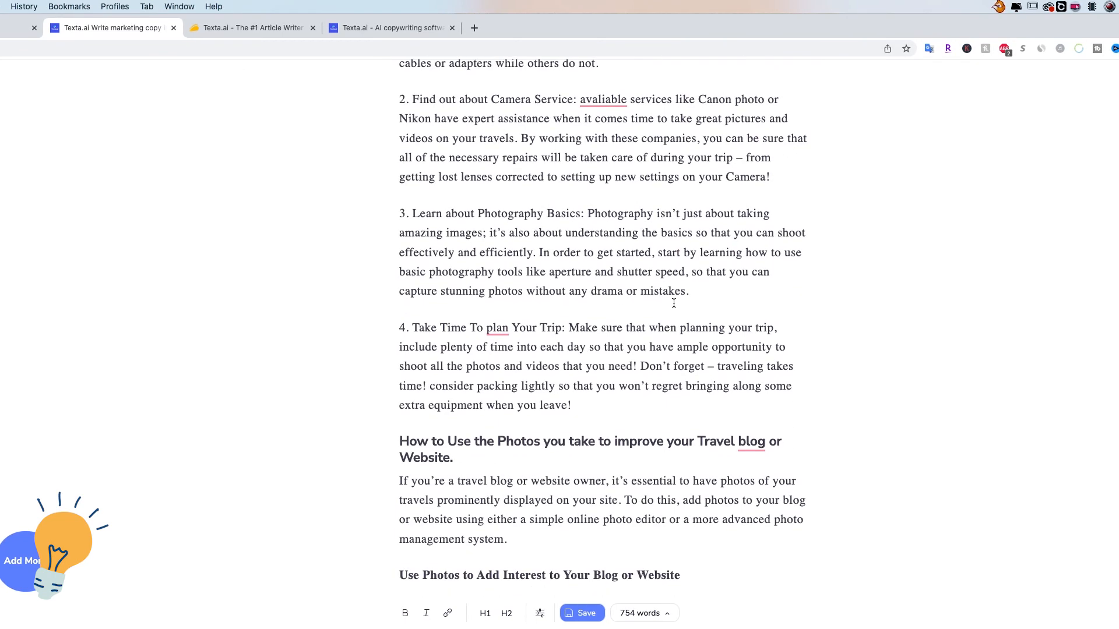
pyautogui.scroll(-7, 673, 303)
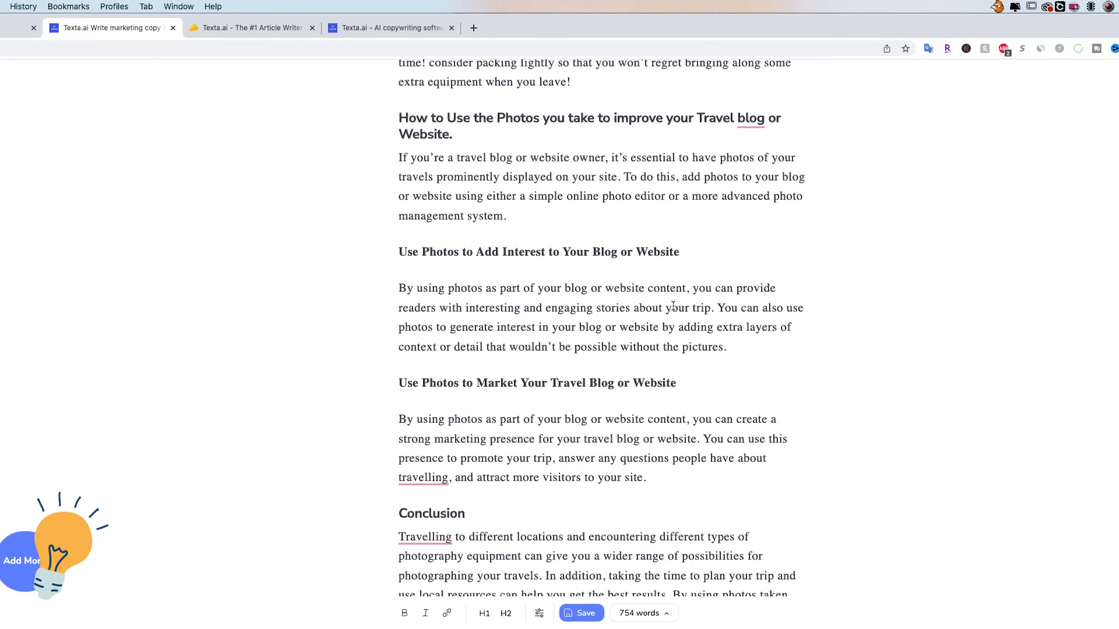
pyautogui.scroll(-1, 674, 306)
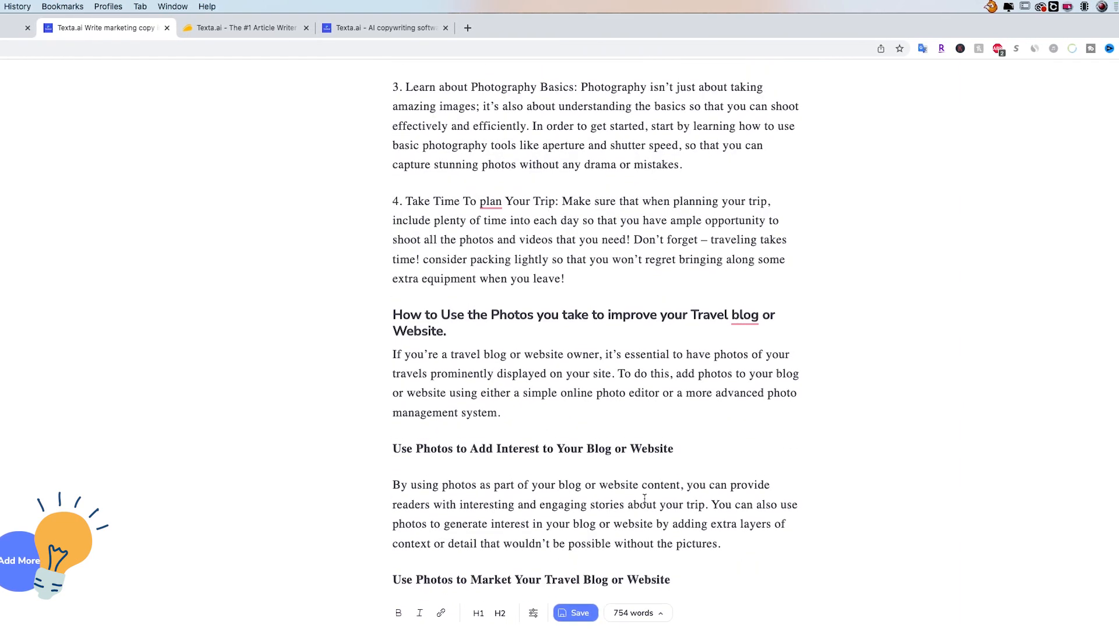
pyautogui.scroll(4, 644, 498)
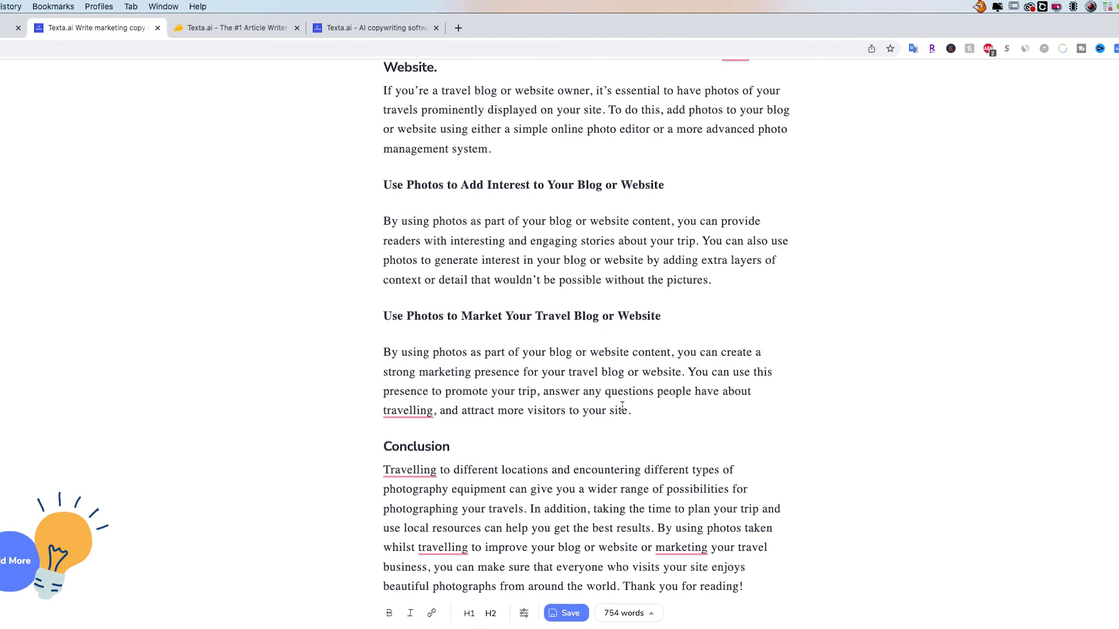
pyautogui.moveTo(638, 411); pyautogui.dragTo(666, 375)
pyautogui.click(665, 376)
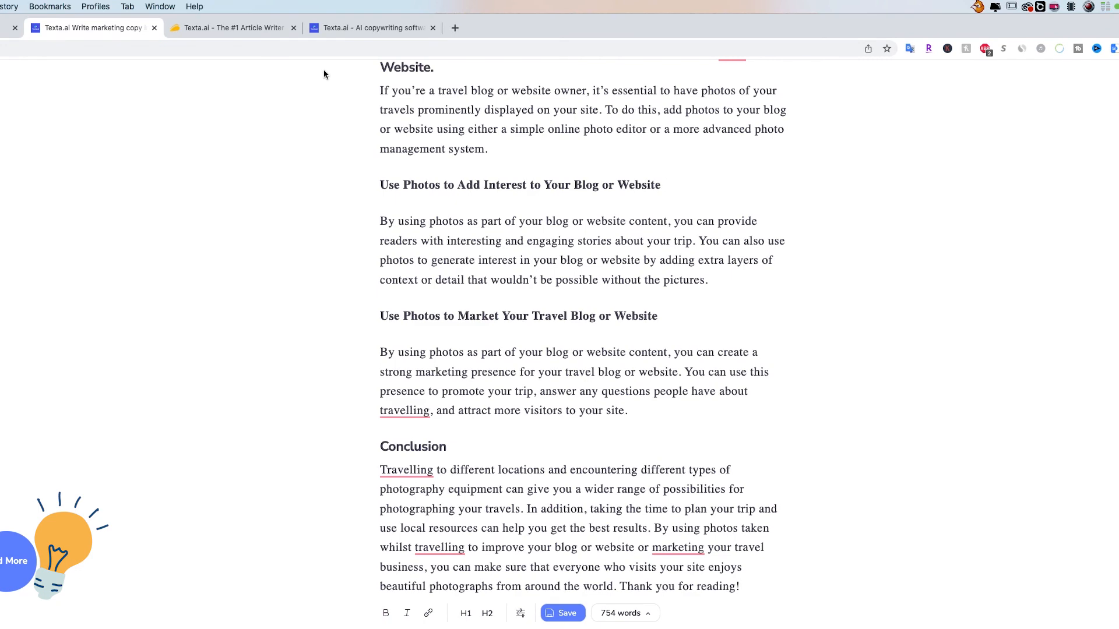
# - Return to the AppSumo page for Texta.ai and check the one-time purchase price of the lifetime deal
pyautogui.click(249, 31)
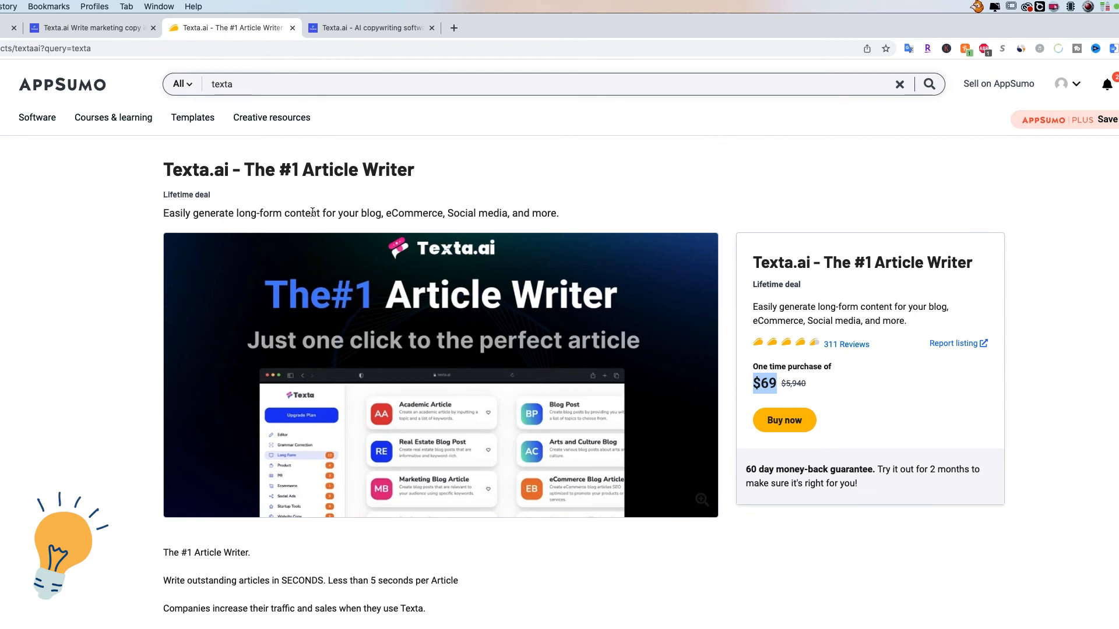
pyautogui.click(766, 384)
pyautogui.moveTo(762, 384); pyautogui.dragTo(774, 384)
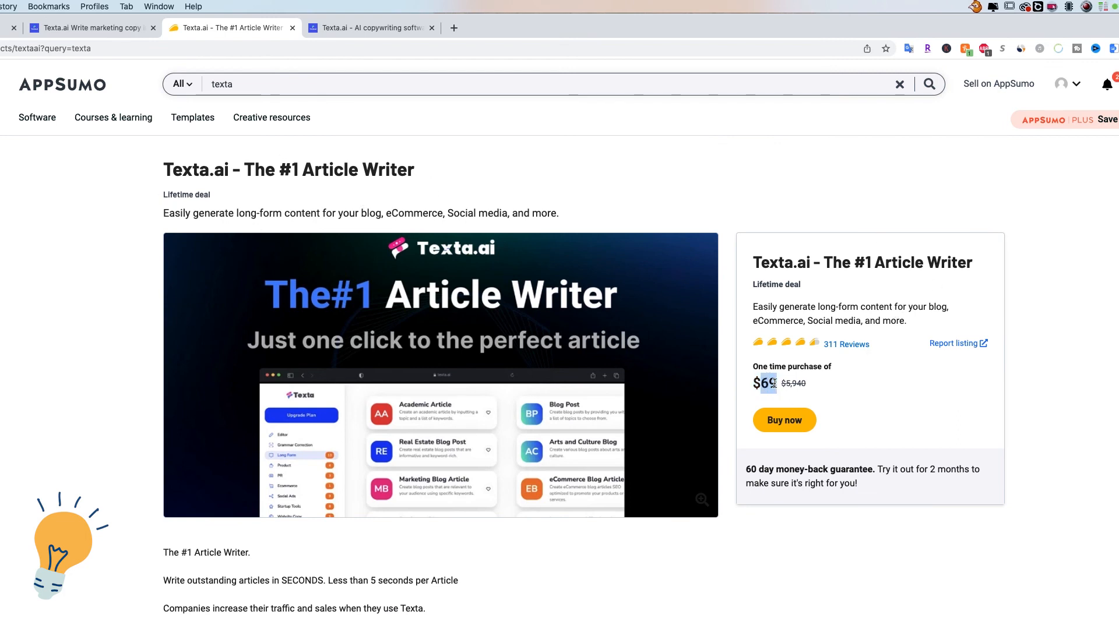
pyautogui.click(807, 385)
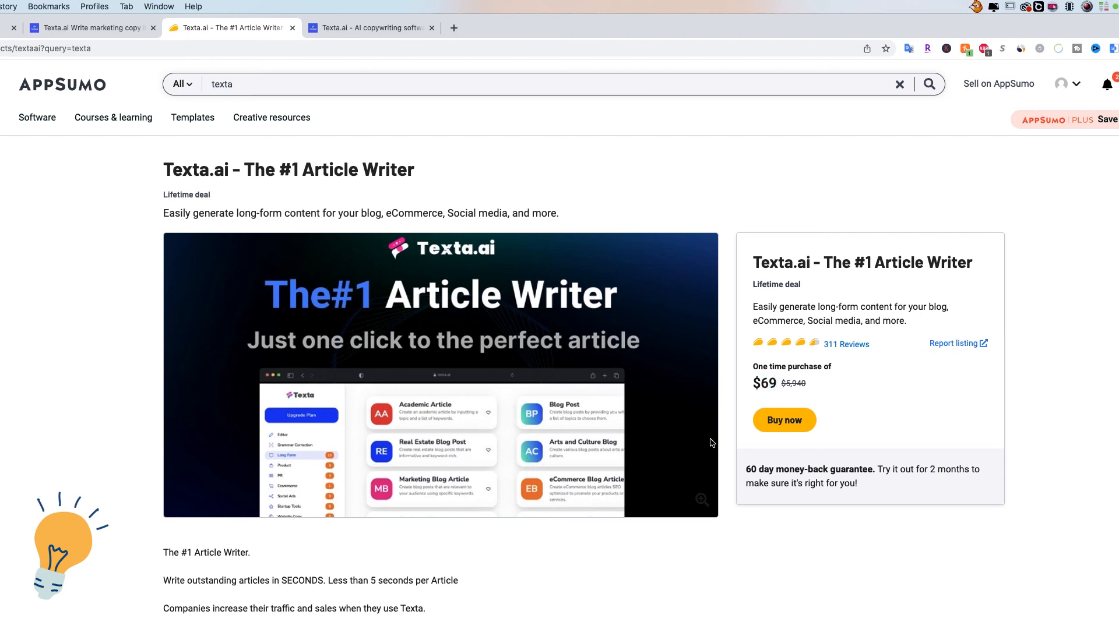
# - Read through the deal's plan and feature list, from the credits and user seats to the code-stacking terms
pyautogui.scroll(-20, 710, 443)
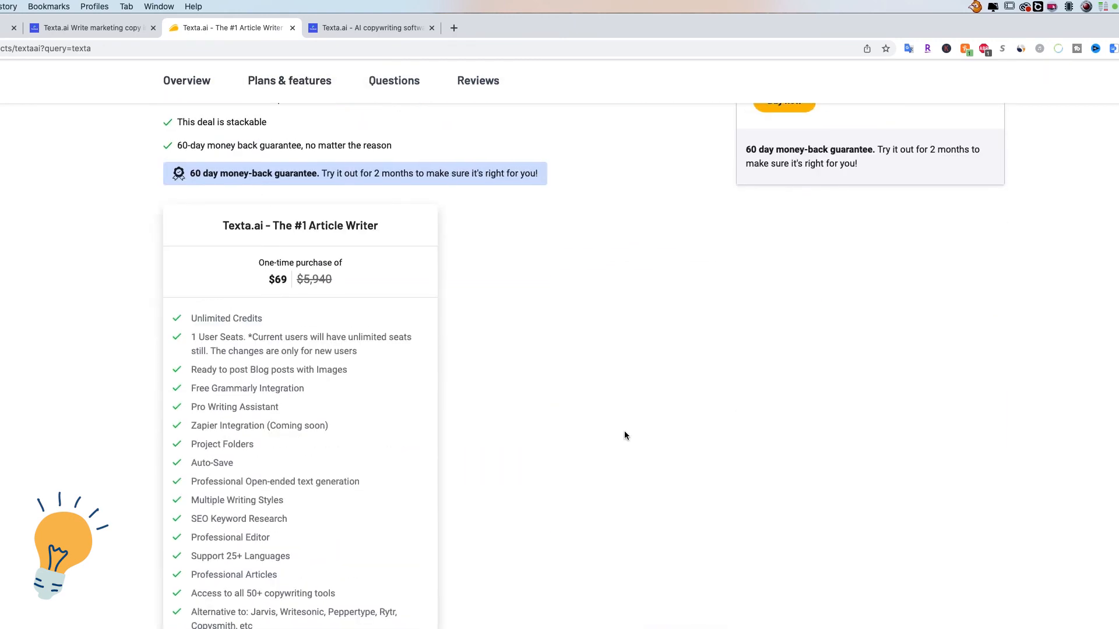
pyautogui.scroll(-3, 625, 435)
pyautogui.moveTo(190, 241); pyautogui.dragTo(294, 249)
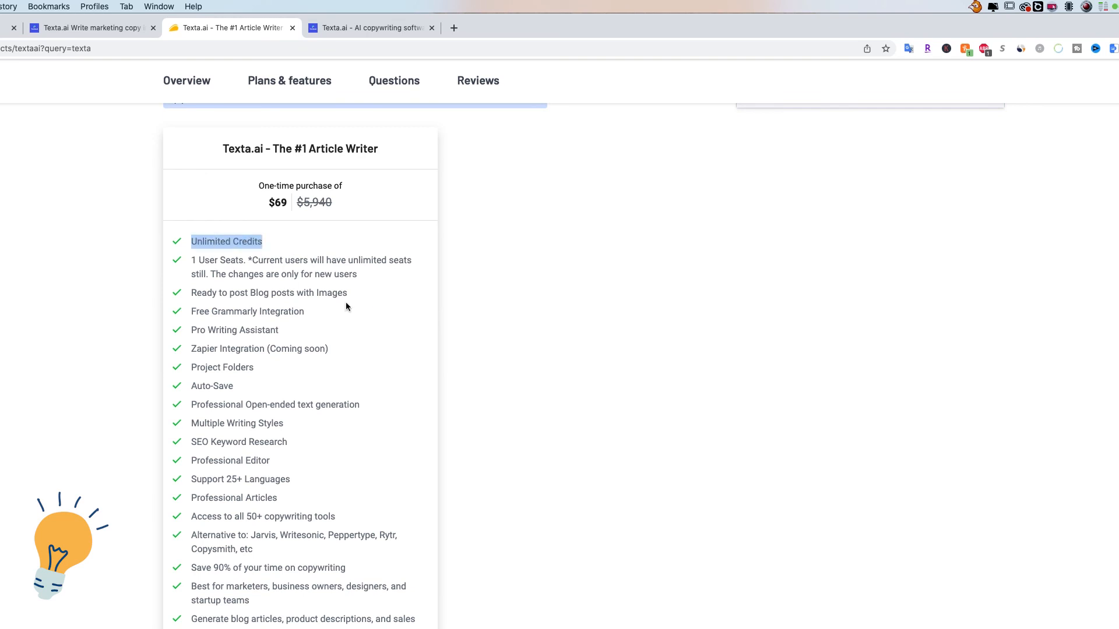
pyautogui.click(369, 298)
pyautogui.scroll(-2, 370, 309)
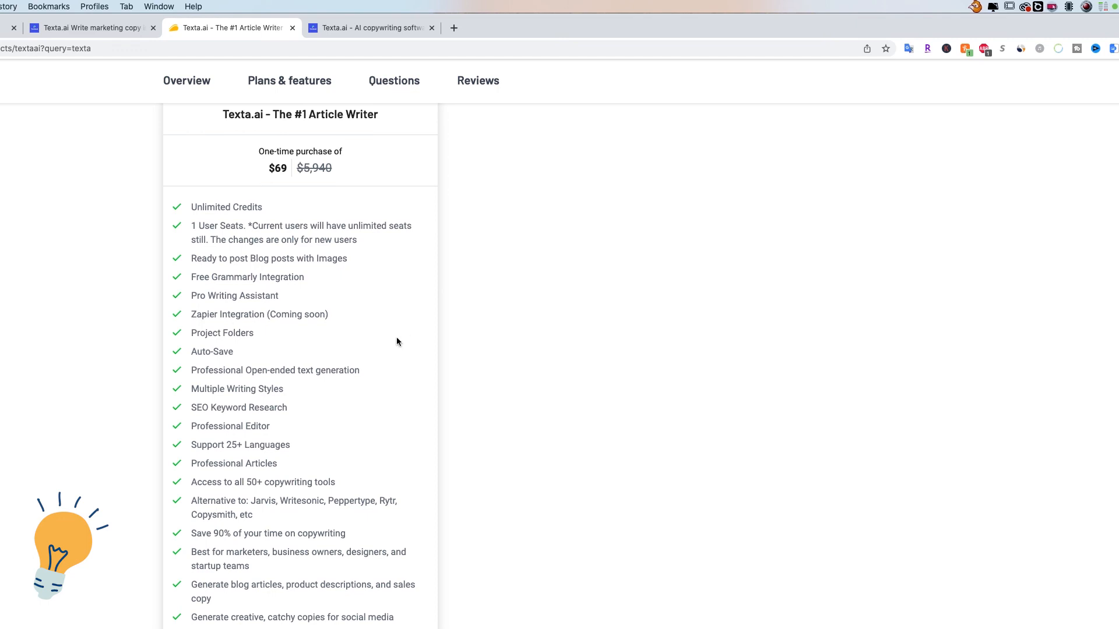
pyautogui.scroll(-3, 326, 347)
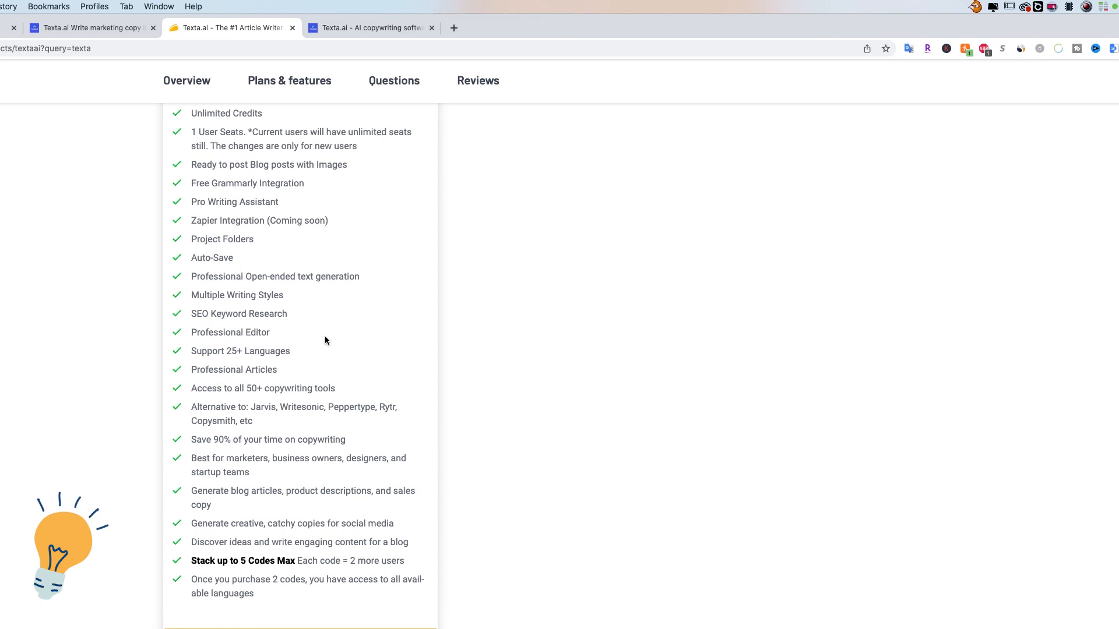
pyautogui.scroll(-1, 321, 339)
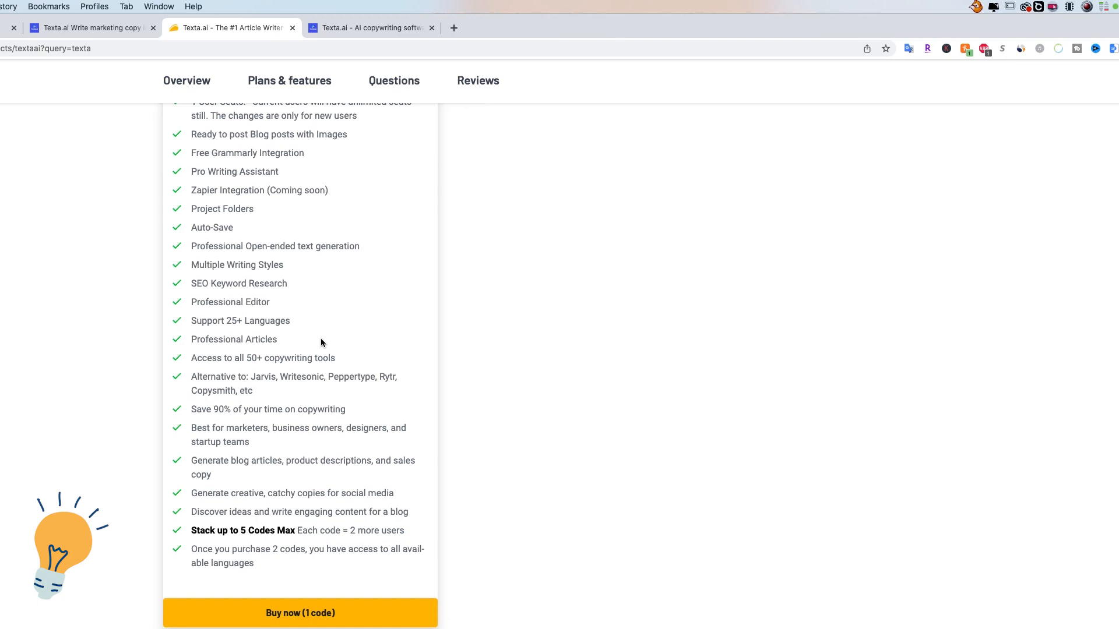
pyautogui.scroll(-4, 321, 339)
pyautogui.scroll(-2, 321, 339)
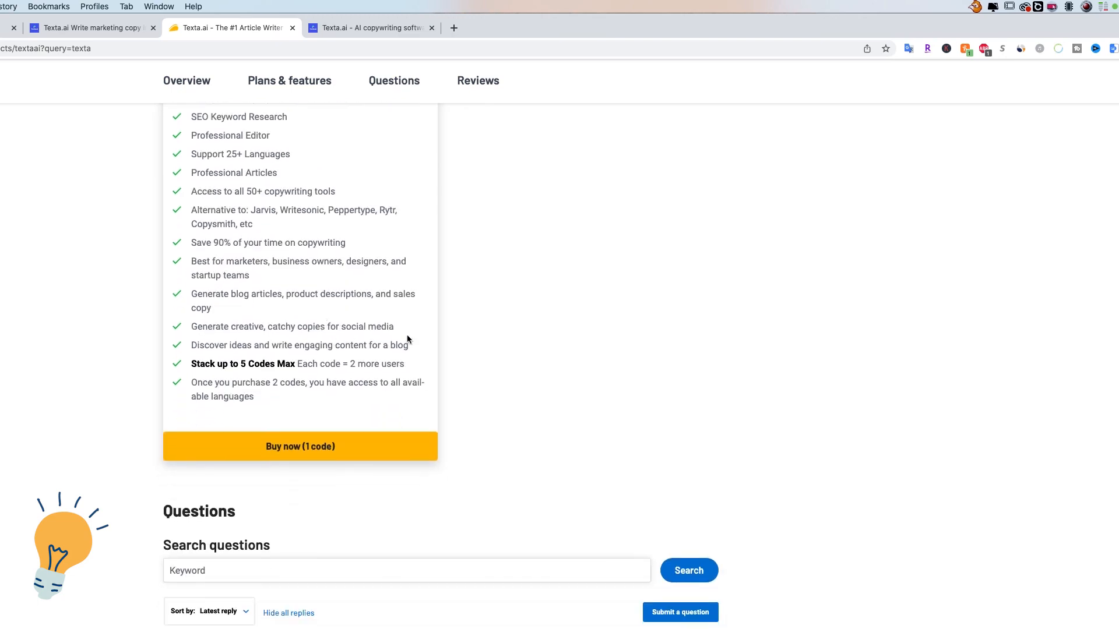
# - Go back to the start of the deal page and highlight the money-back guarantee's trial period
pyautogui.scroll(10, 319, 339)
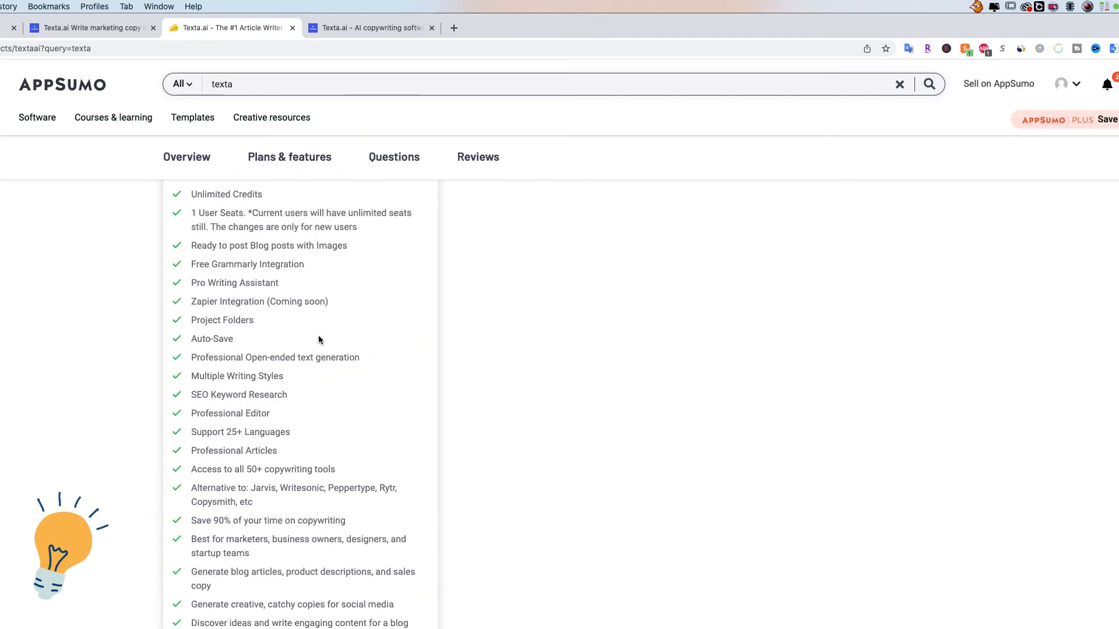
pyautogui.scroll(10, 318, 340)
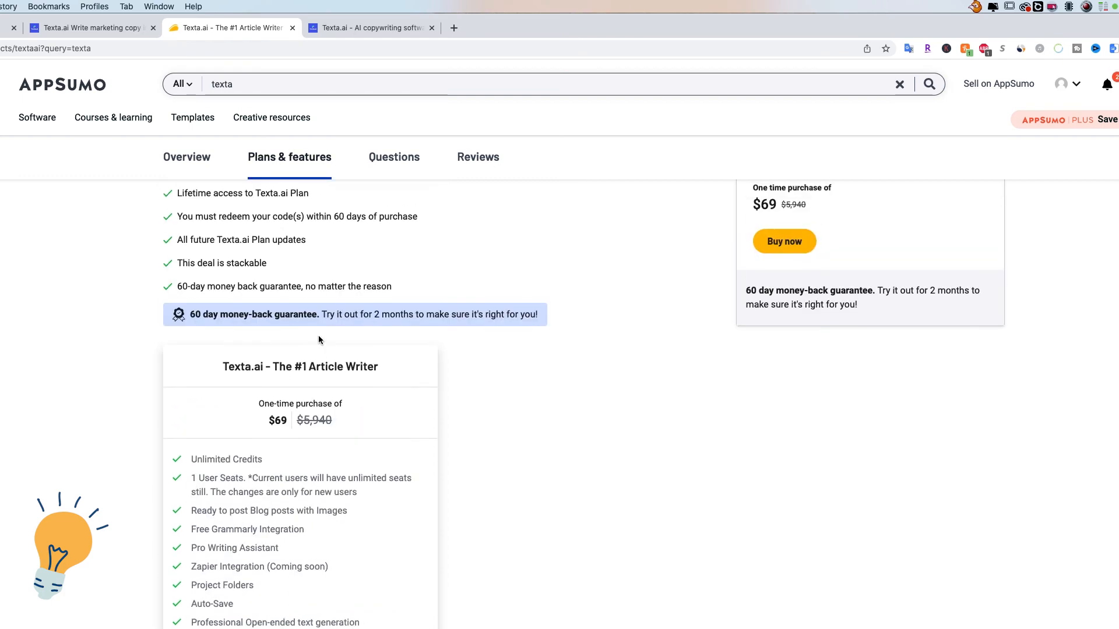
pyautogui.scroll(5, 320, 341)
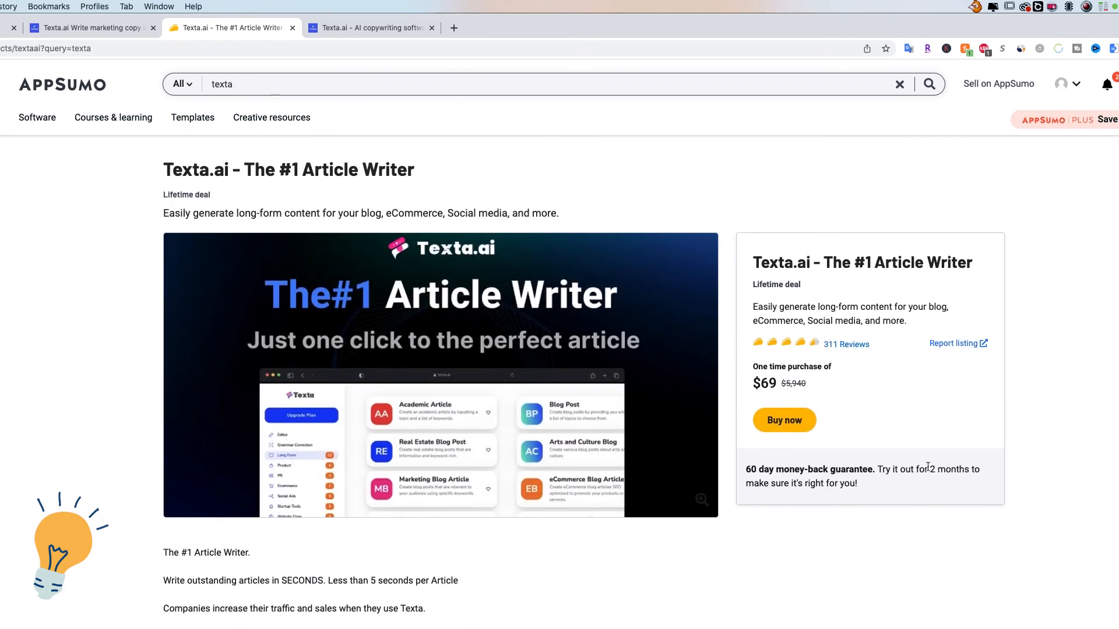
pyautogui.moveTo(918, 469); pyautogui.dragTo(989, 487)
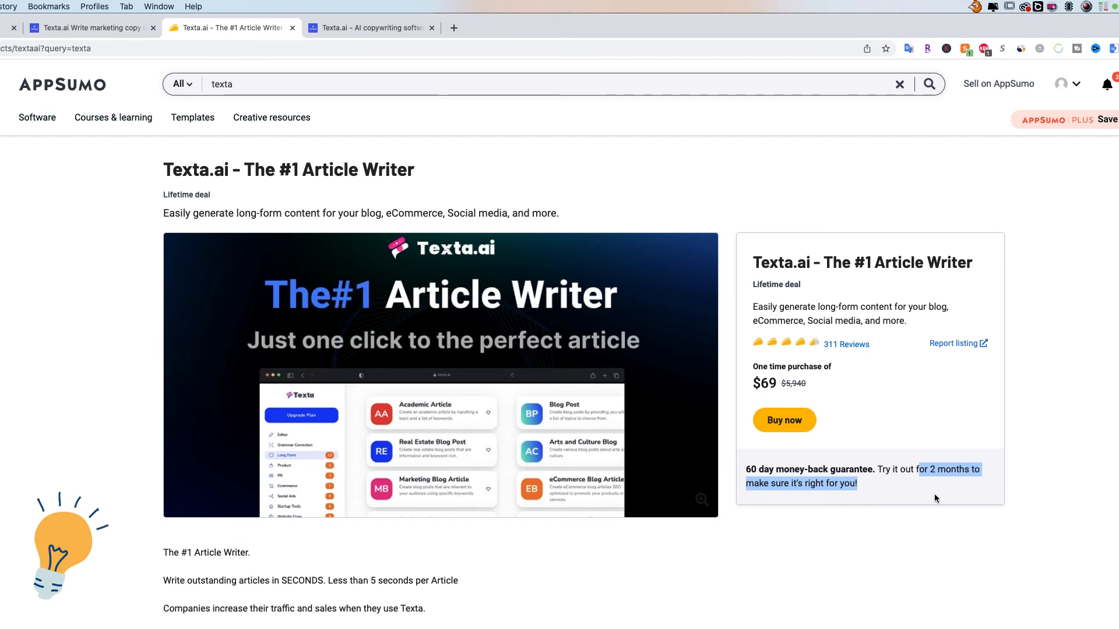
pyautogui.click(913, 499)
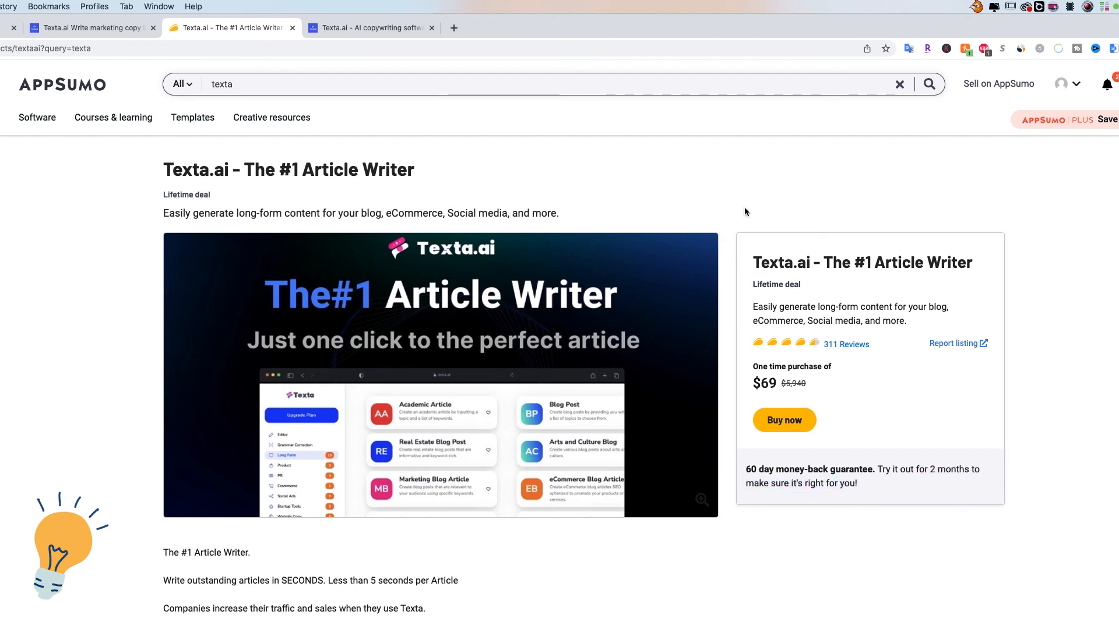